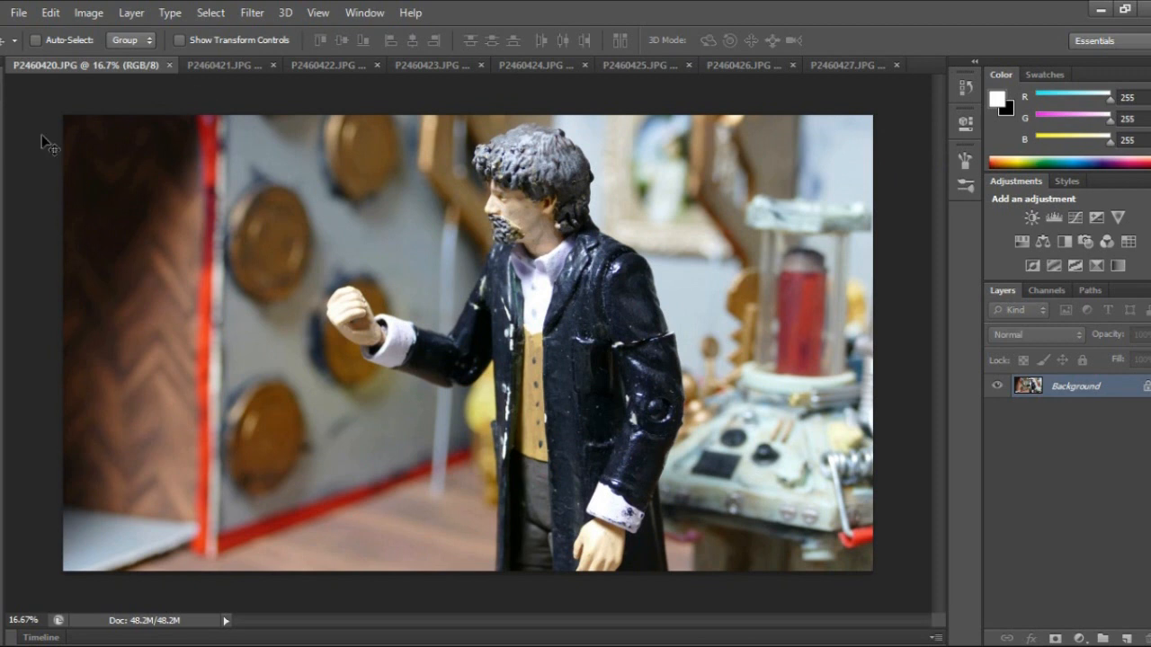
Step: Select the Brush tool and set the foreground colour to bright blue, RGB 34, 167, 229
left_click(3, 239)
left_click(61, 254)
left_click(58, 41)
left_click(338, 41)
left_click(997, 99)
left_click(924, 214)
left_click_drag(850, 144, 868, 131)
mouse_move(924, 214)
left_mouse_down()
mouse_move(924, 197)
mouse_move(924, 208)
left_mouse_up()
left_click(1096, 97)
Step: Try a stroke over the raised hand with a soft 442 px brush in Normal mode
left_click(58, 41)
left_click_drag(123, 96, 145, 97)
left_click(224, 42)
left_click(180, 13)
left_click(58, 41)
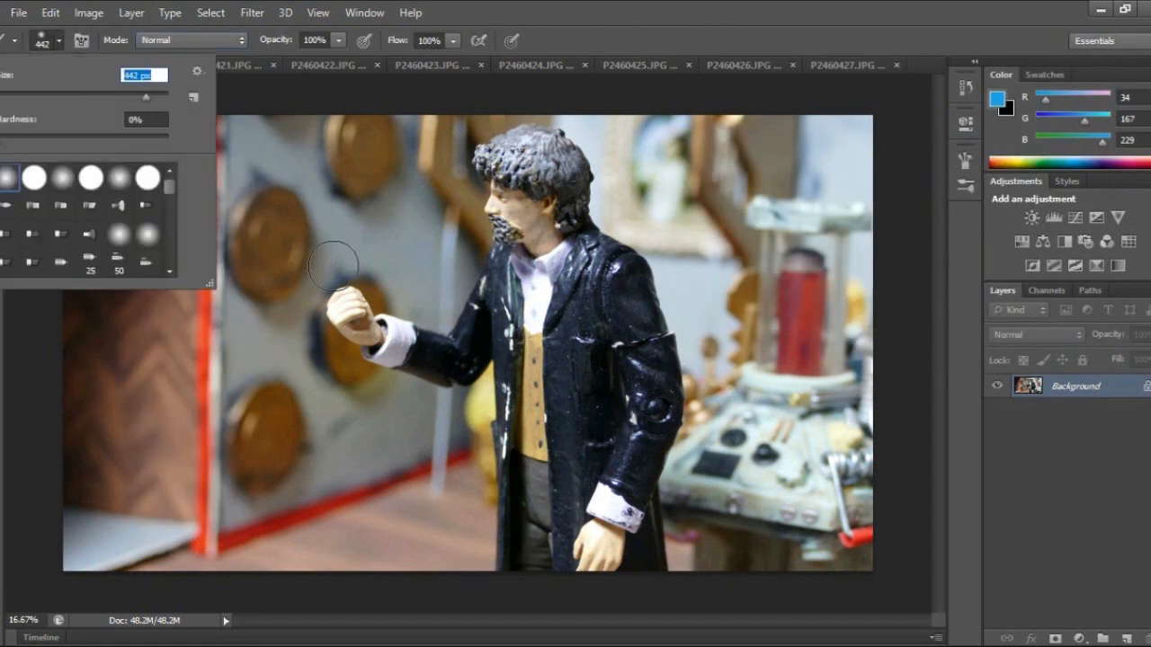
left_click_drag(347, 308, 369, 333)
key("ctrl+z")
Step: Set the brush's blending mode to Linear Dodge (Add)
left_click(225, 41)
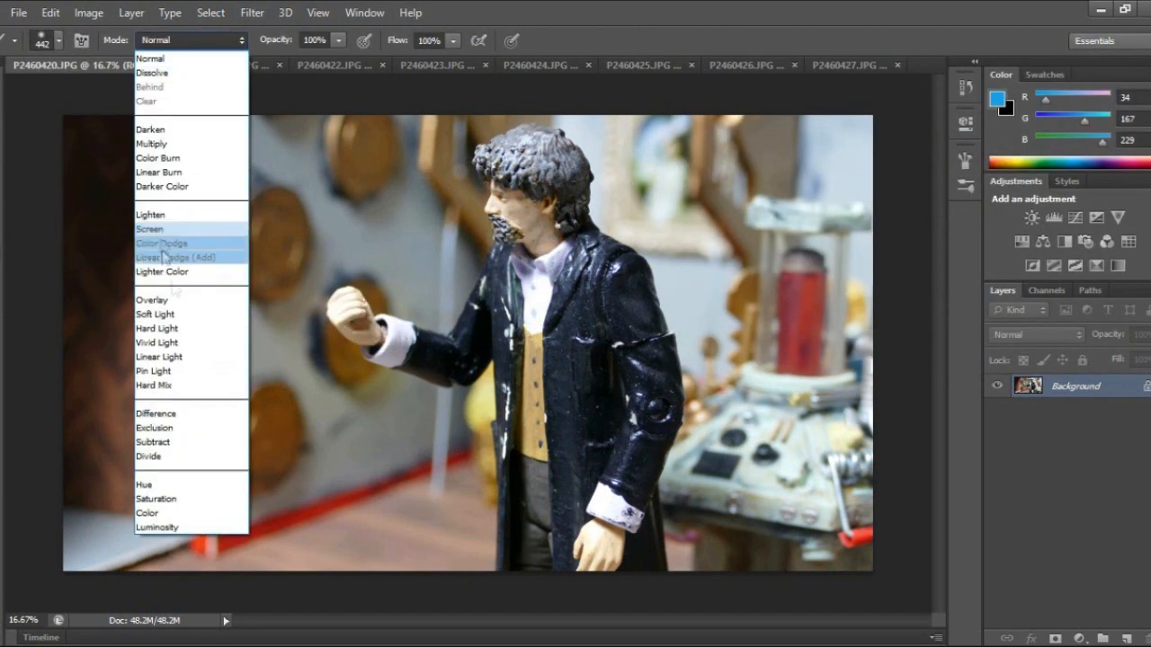
left_click(270, 74)
left_click(196, 41)
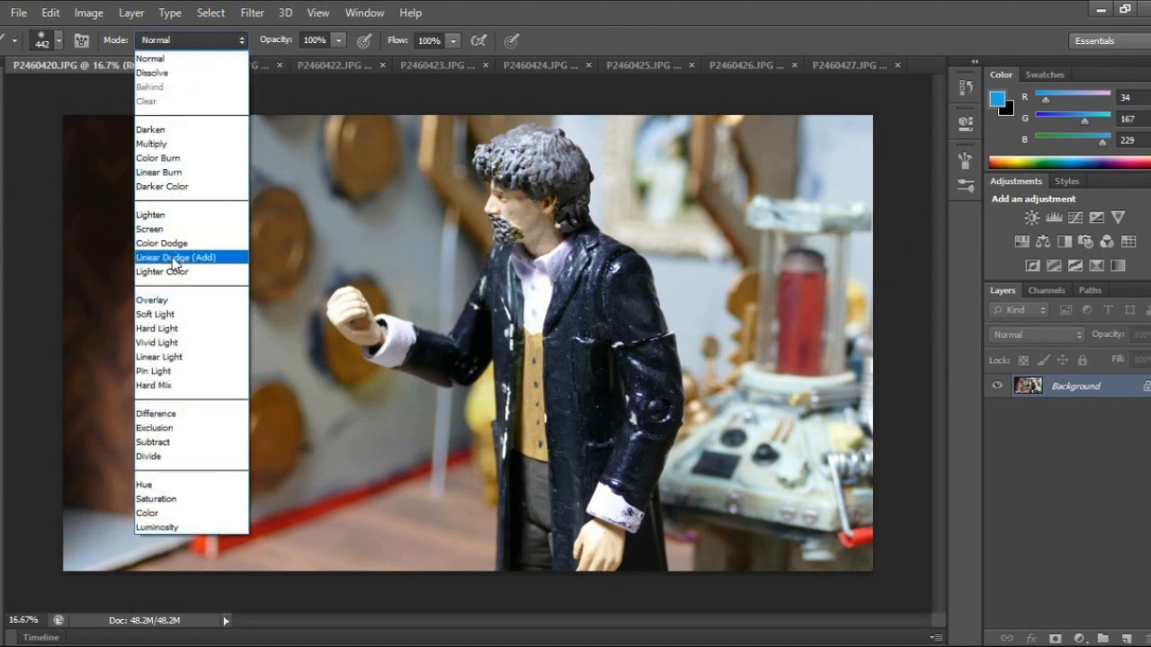
left_click(175, 258)
Step: Paint a blue glow over the hands in P2460420 with an 825 px soft brush at 58% opacity
left_click(56, 39)
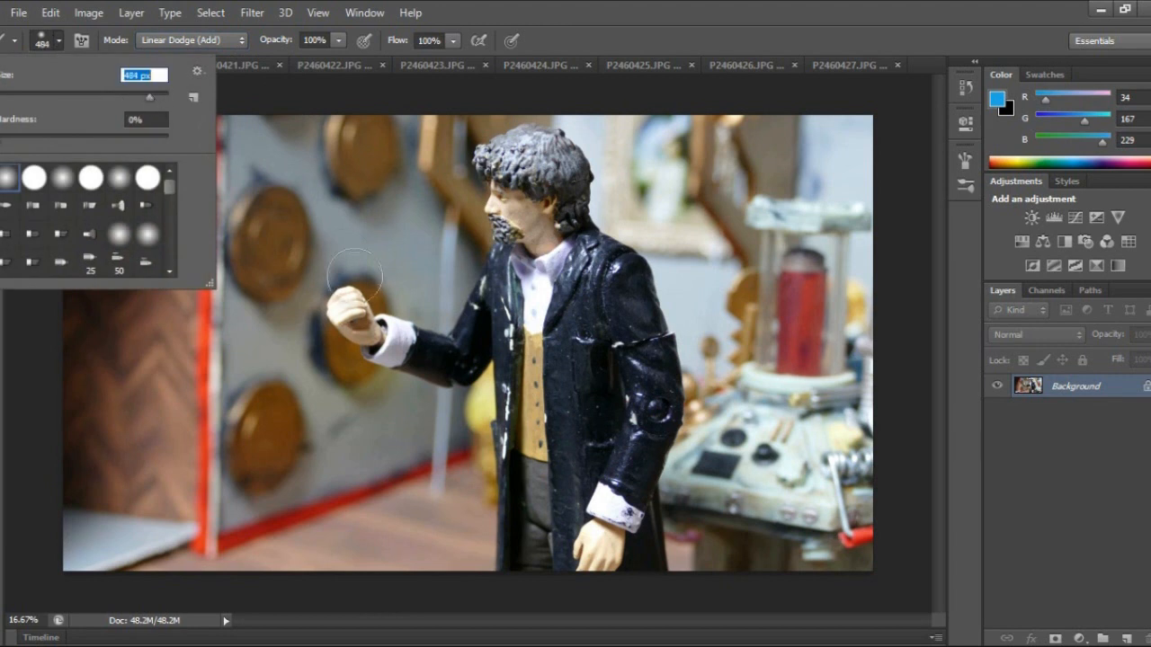
left_click(338, 40)
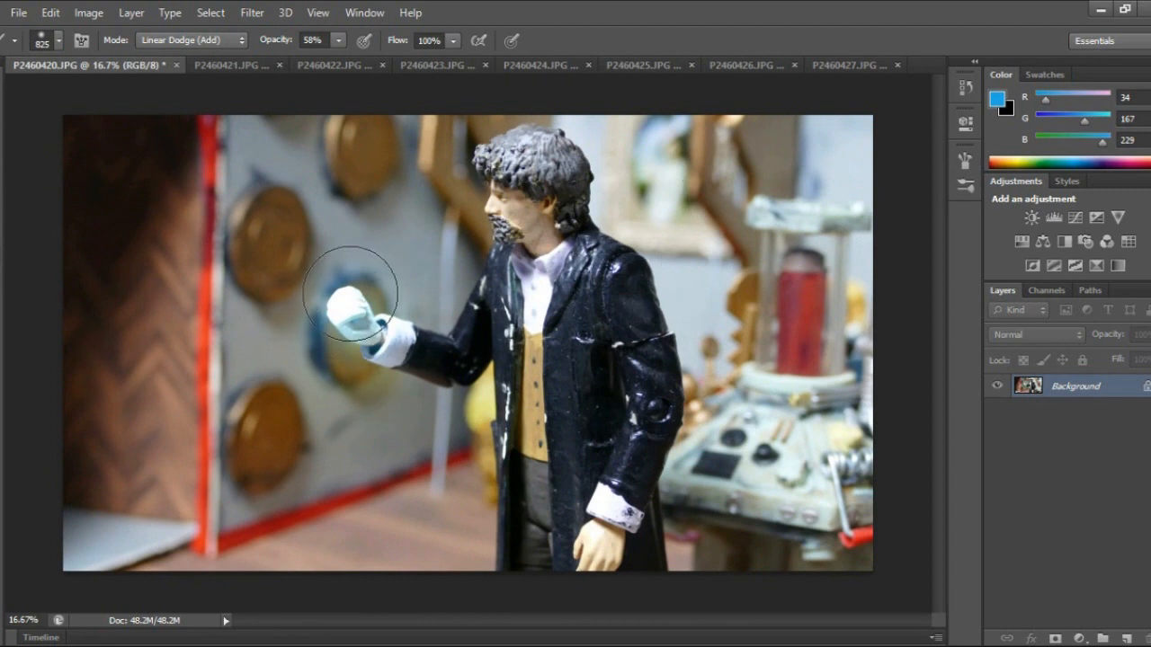
left_click_drag(350, 292, 354, 309)
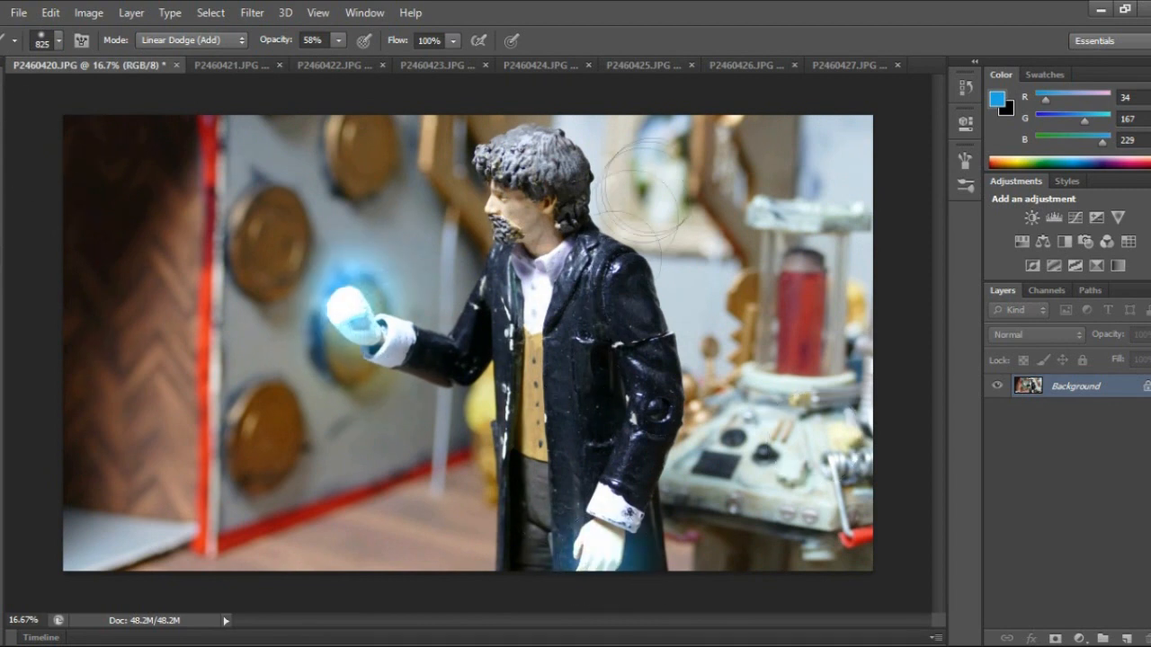
Step: Add faint blue light to the figure's neck and sleeves at 26% opacity, using 339 px and 825 px brushes
key("w")
left_click(43, 40)
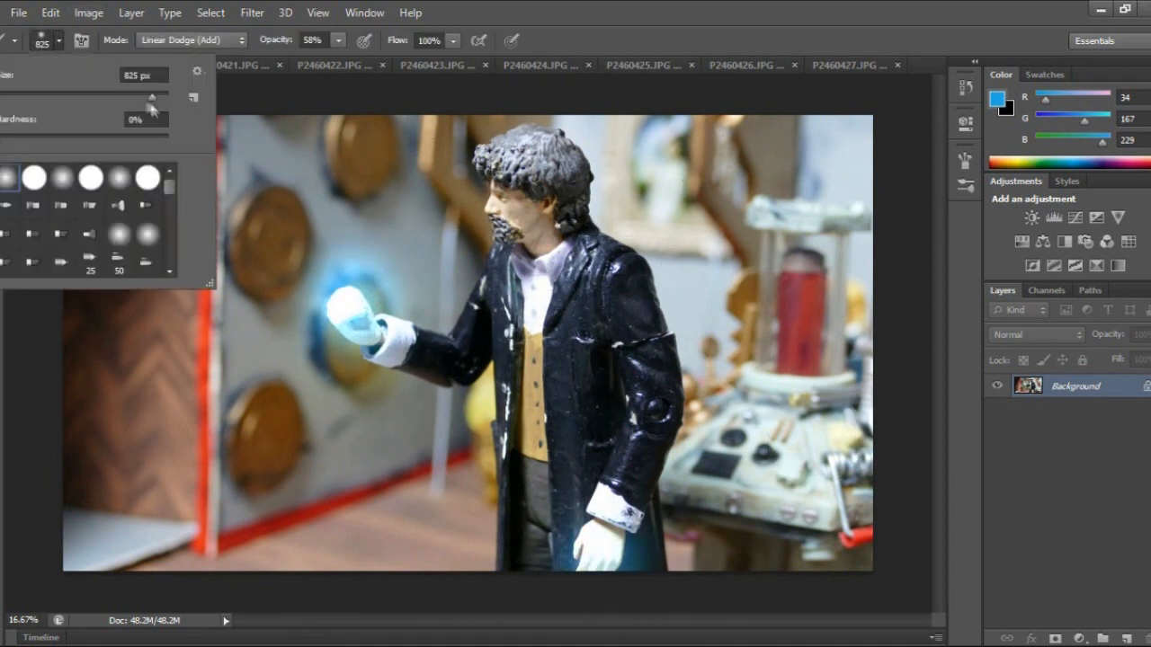
left_click(338, 39)
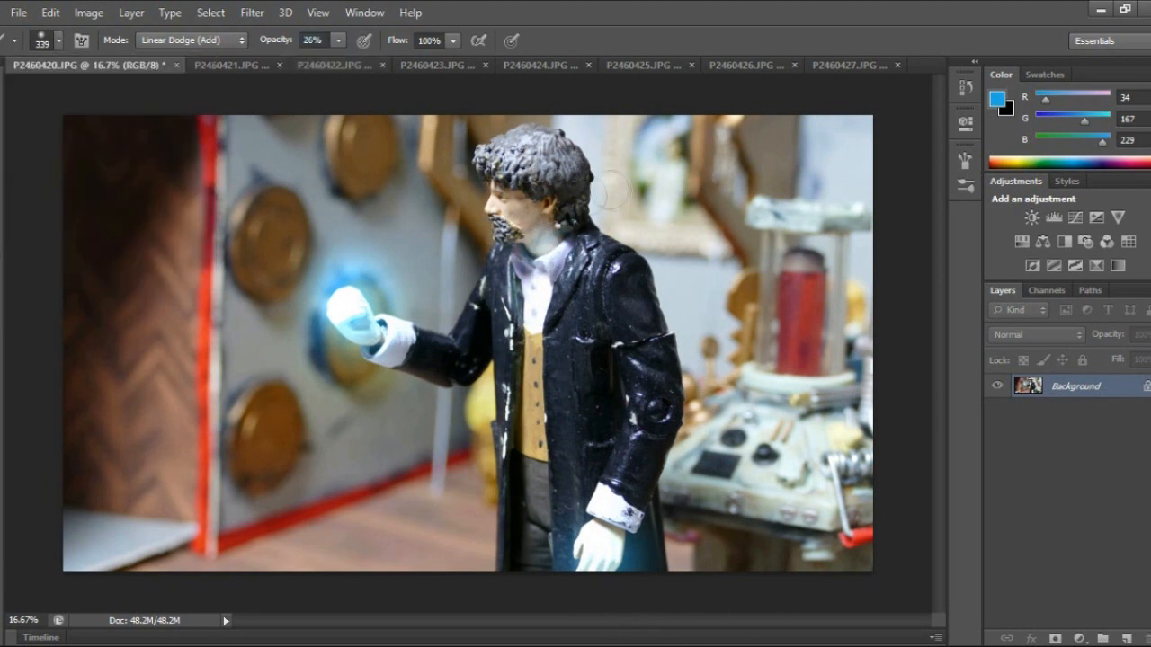
left_click(60, 41)
left_click_drag(138, 98, 155, 102)
left_click(435, 356)
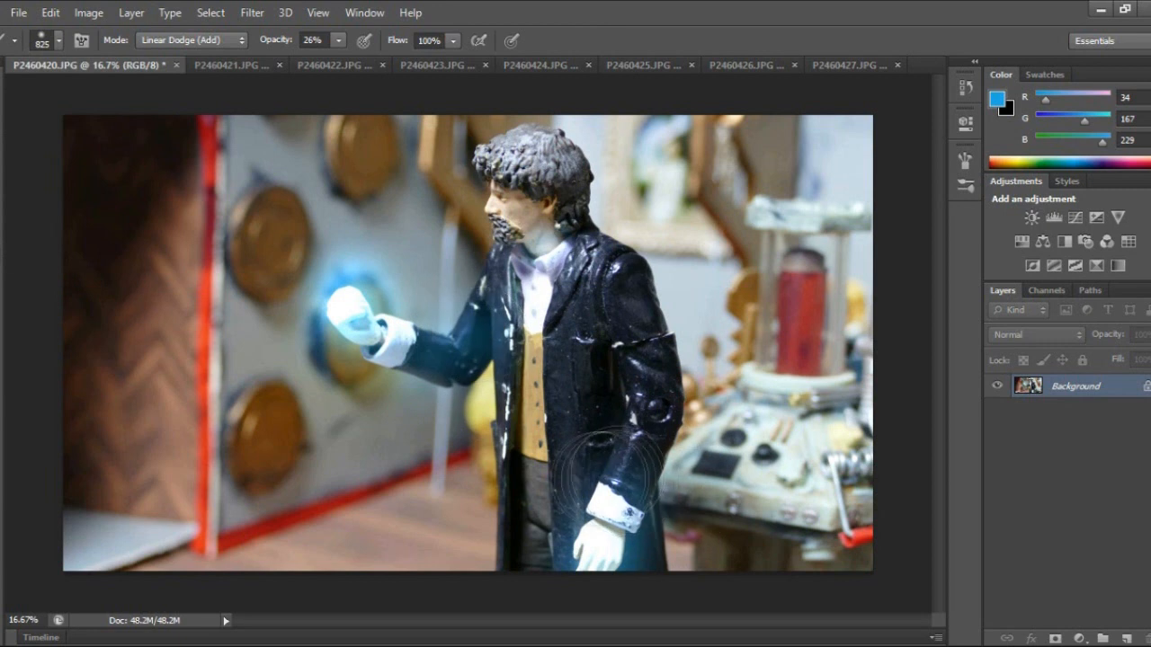
Step: Switch to P2460421 and paint a blue glow over both hands at 72% opacity
left_click(238, 67)
key("7")
key("2")
left_click(364, 337)
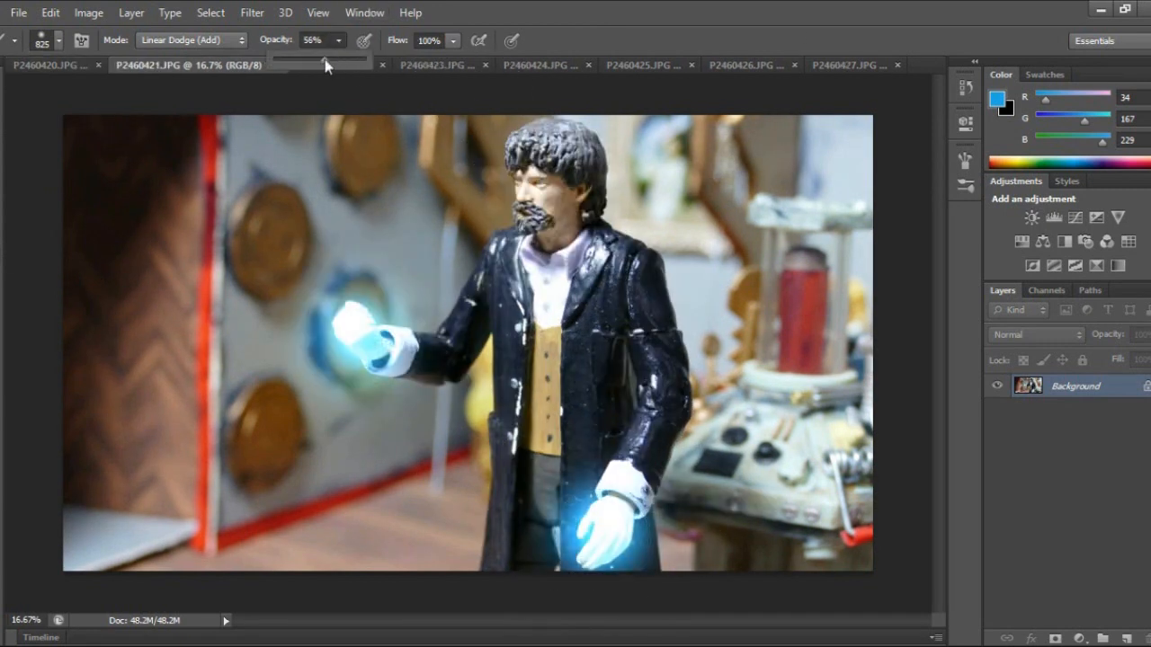
Step: Add faint blue light to the neck and collar in P2460421 with a 463 px brush at 30% opacity
left_click(59, 41)
left_click_drag(155, 94, 124, 101)
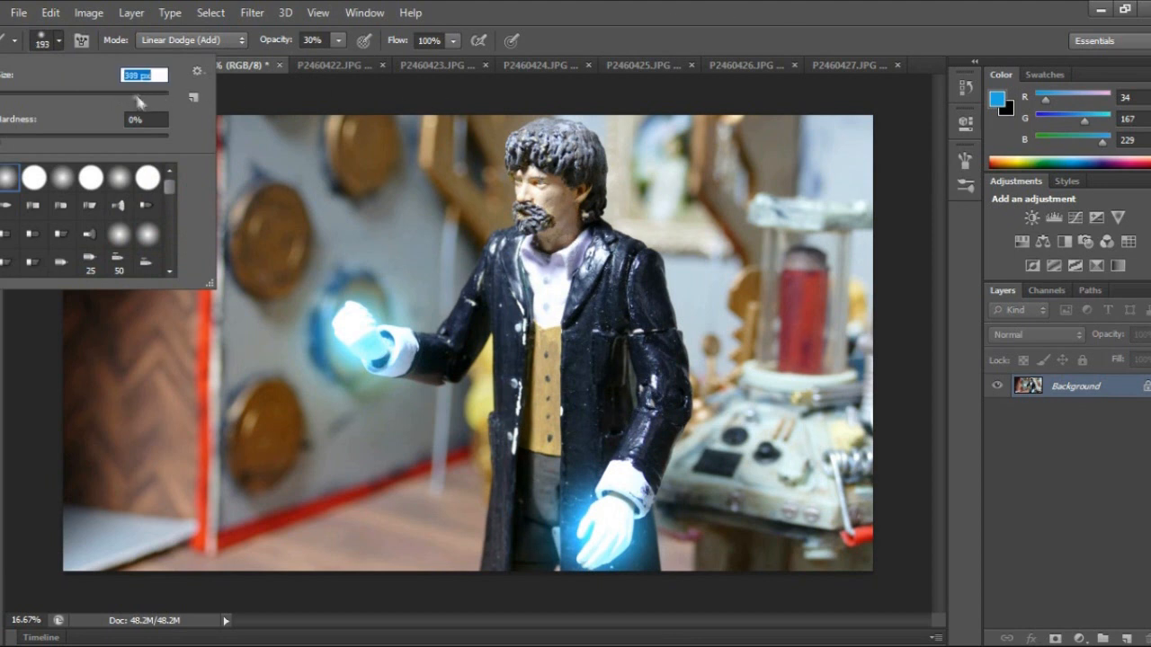
key("Return")
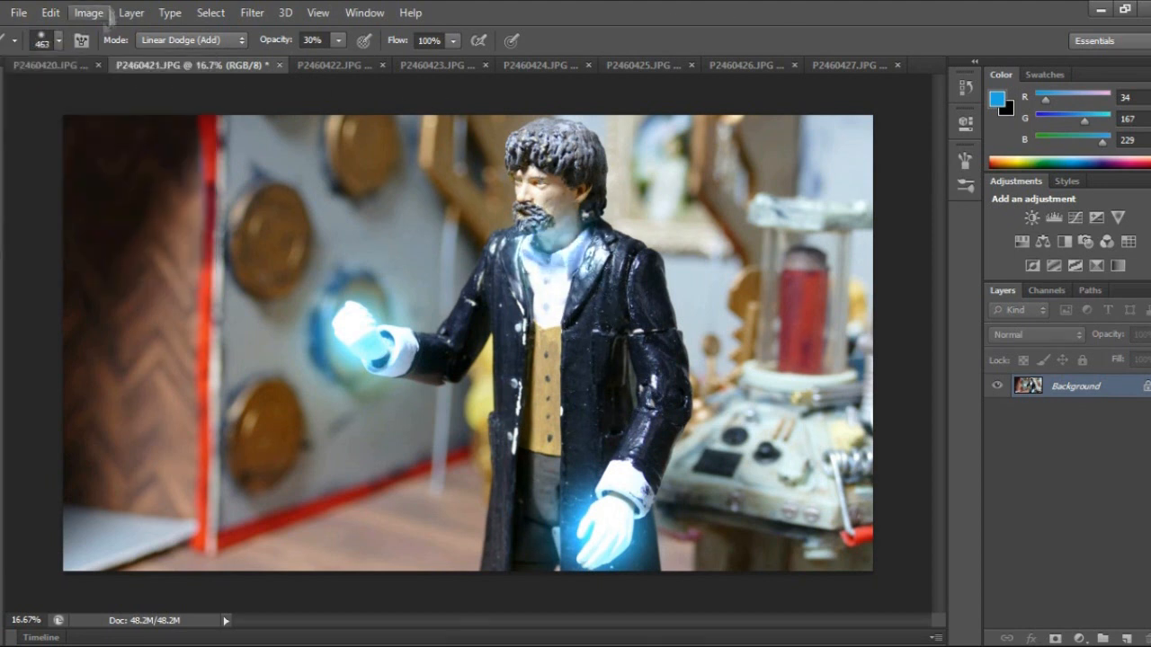
Step: Light the sleeves with a 504 px brush and the waistcoat with an 825 px brush at 30% opacity
left_click(59, 40)
left_click_drag(147, 96, 151, 99)
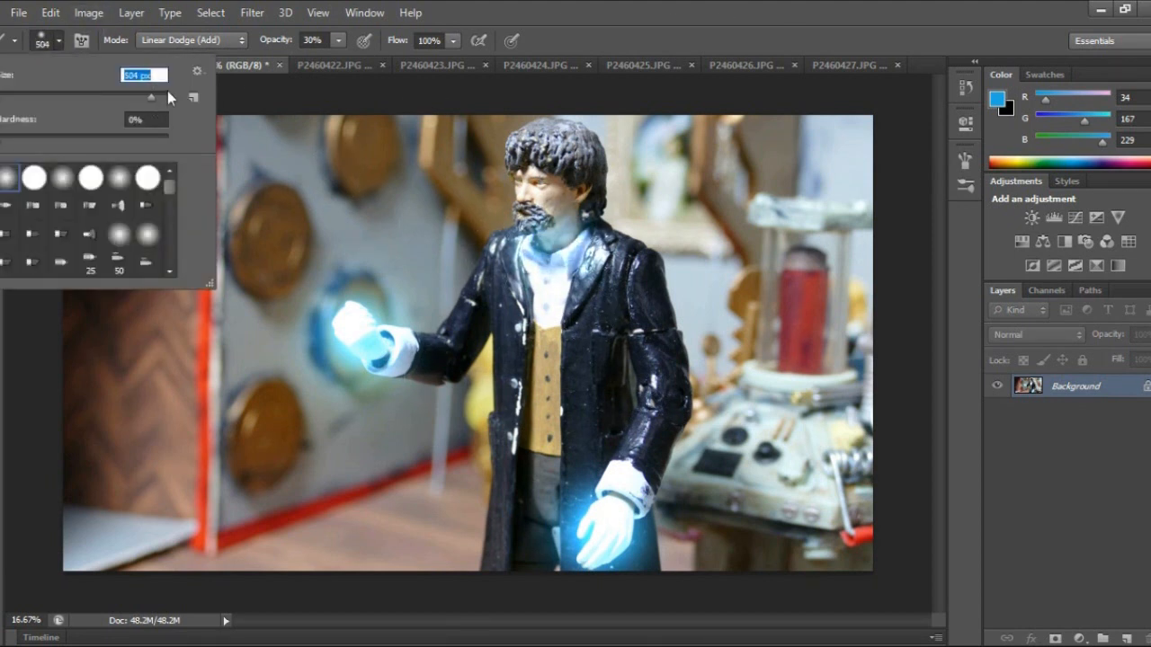
key("Return")
left_click(59, 40)
left_click_drag(144, 96, 149, 103)
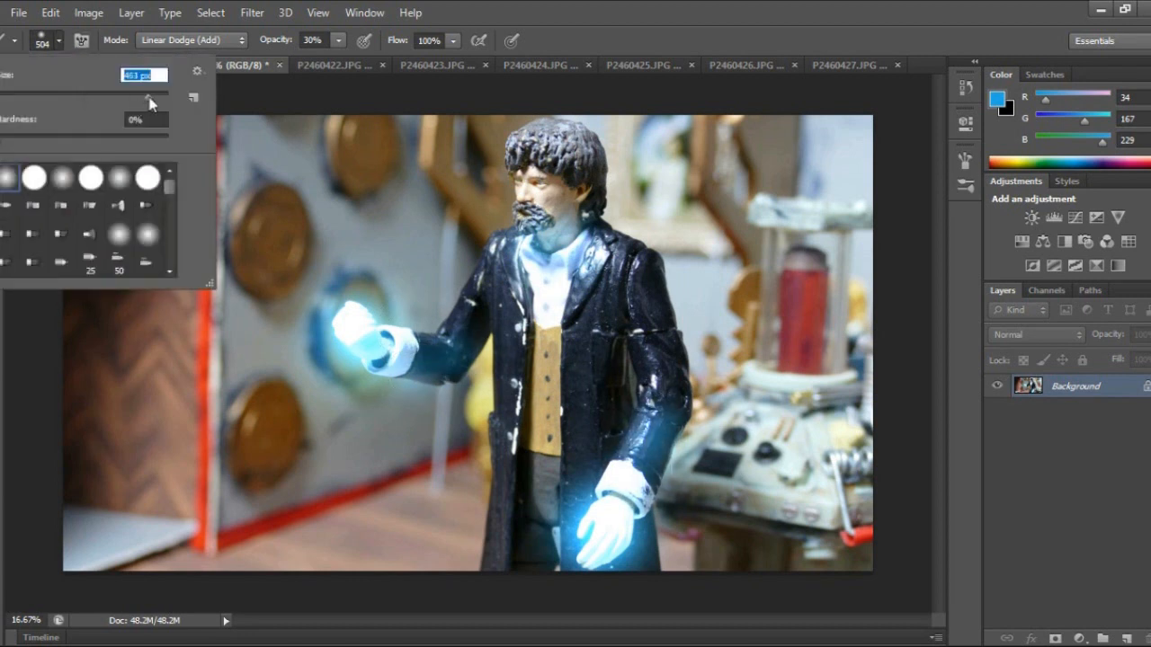
key("Return")
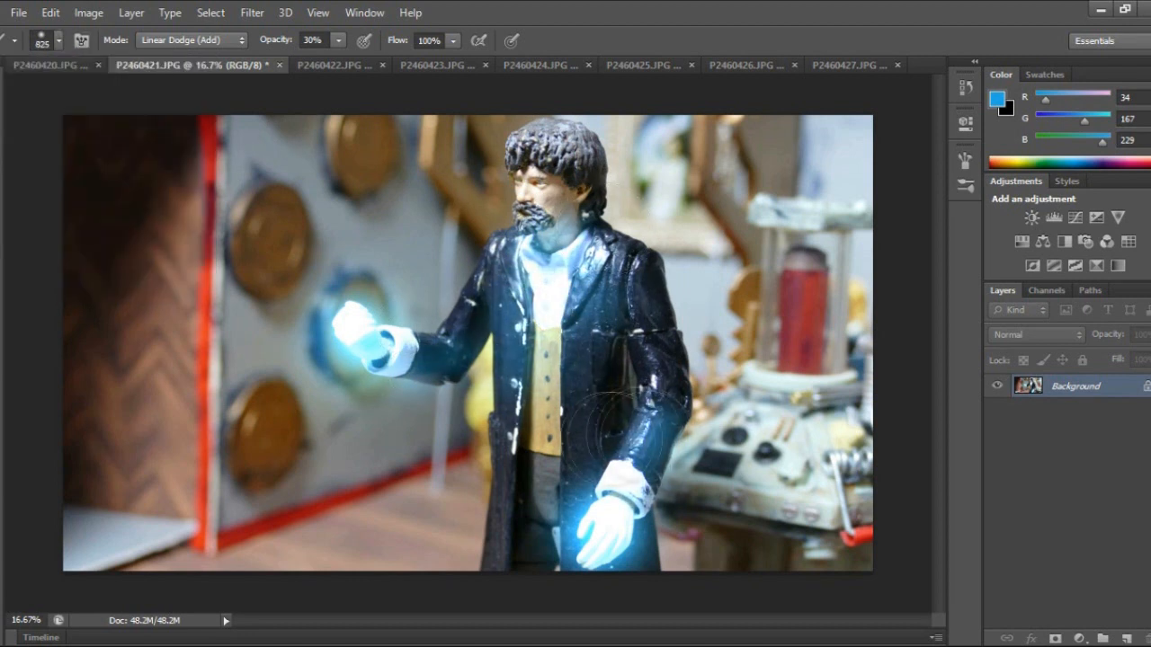
Step: Switch to P2460422 and paint a blue glow over both hands and the neck and lower face at 75% opacity
left_click(36, 70)
left_click(205, 66)
left_click(358, 67)
left_click(167, 68)
left_click(344, 69)
left_click(339, 343)
left_click(314, 323)
left_click(640, 511)
left_click(553, 223)
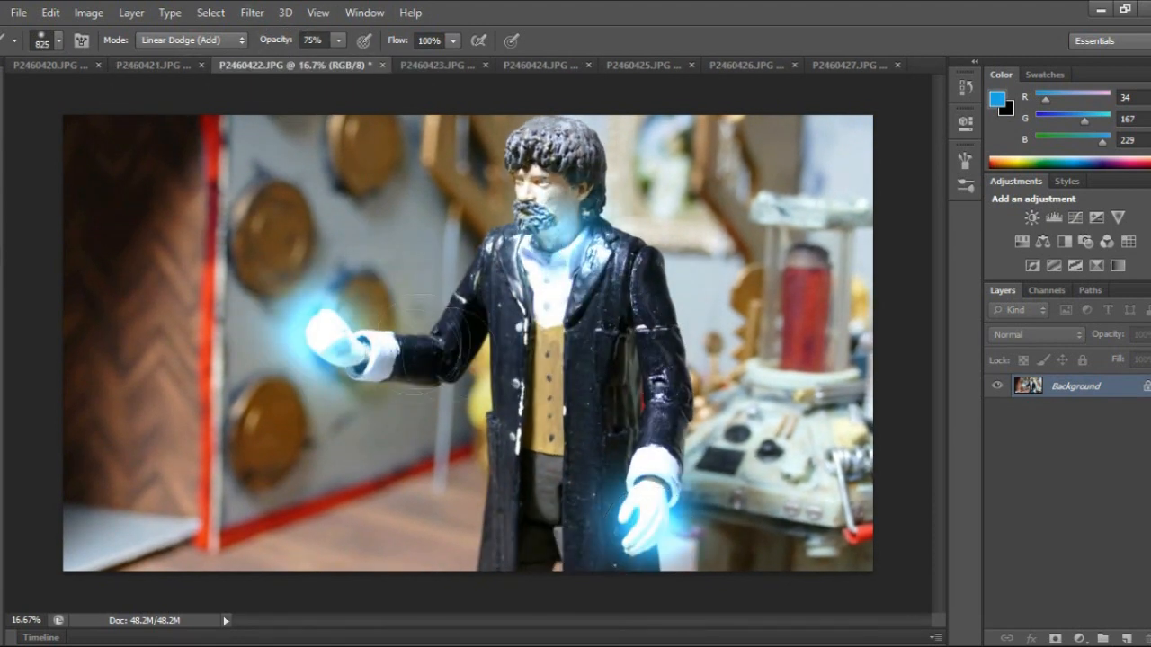
Step: Switch to P2460423 and paint the glow on both hands, the lower face and the raised arm with an 825 px brush at 88% opacity
left_click(148, 66)
left_click(364, 66)
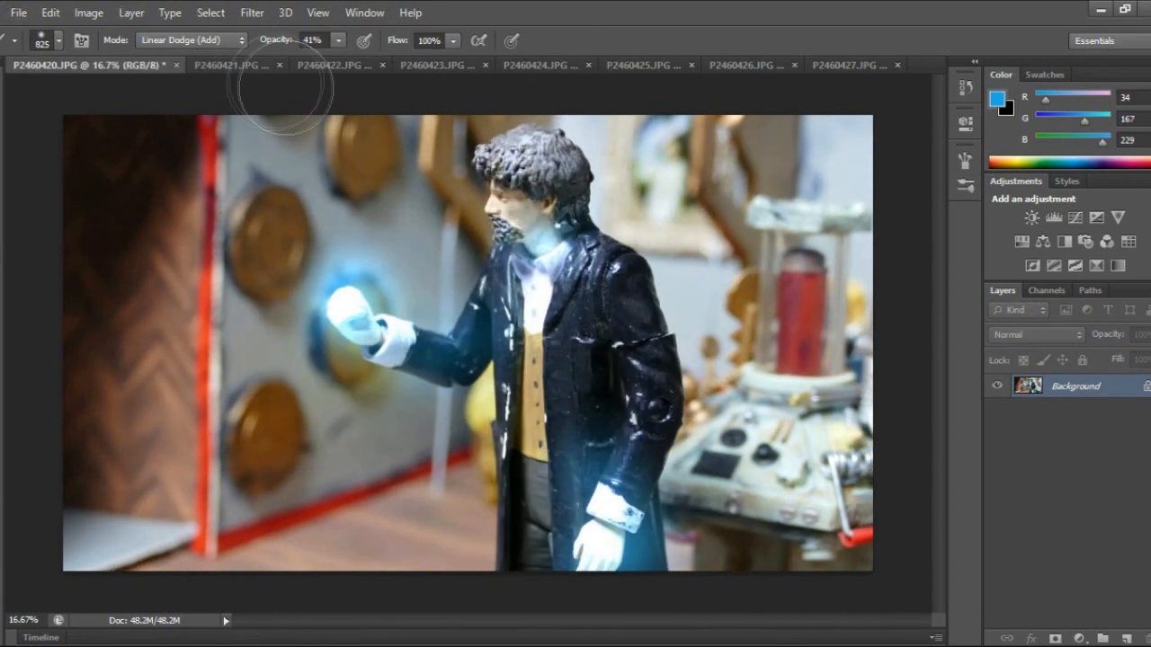
left_click(424, 66)
left_click(59, 41)
left_click(59, 41)
key("8")
key("8")
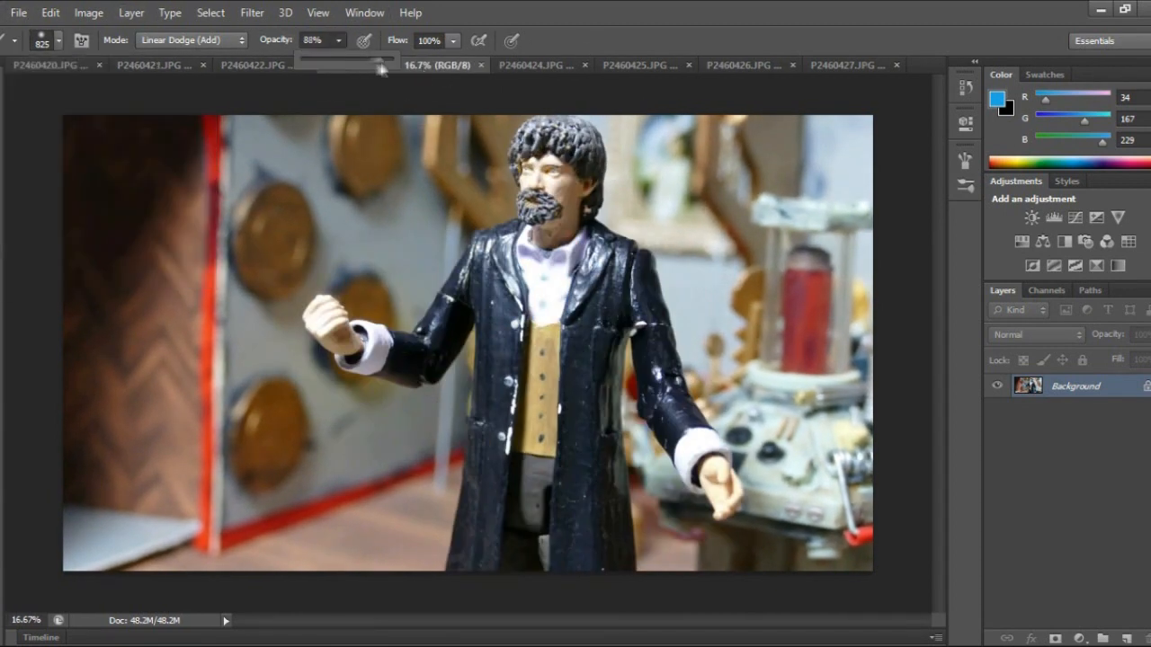
left_click(331, 321)
left_click(706, 474)
left_click(550, 211)
left_click_drag(424, 360, 464, 297)
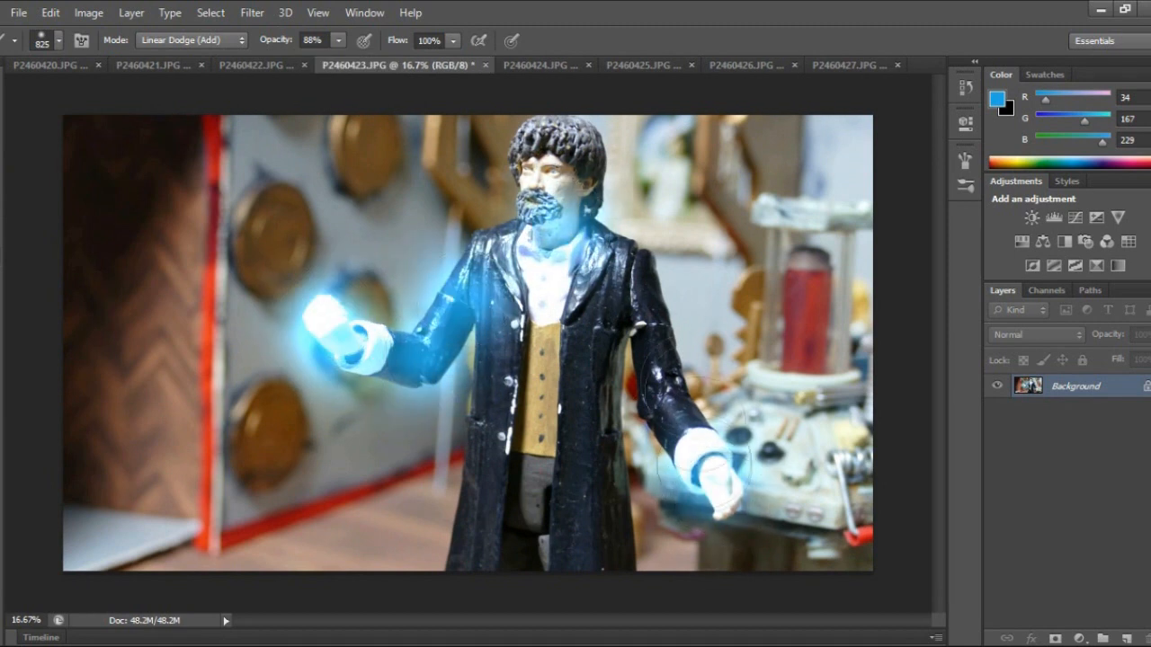
Step: Paint blue light over the lowered arm, waistcoat and upper coat in P2460423
left_click(690, 426)
left_click(587, 328)
left_click(541, 340)
left_click(663, 320)
left_click(651, 306)
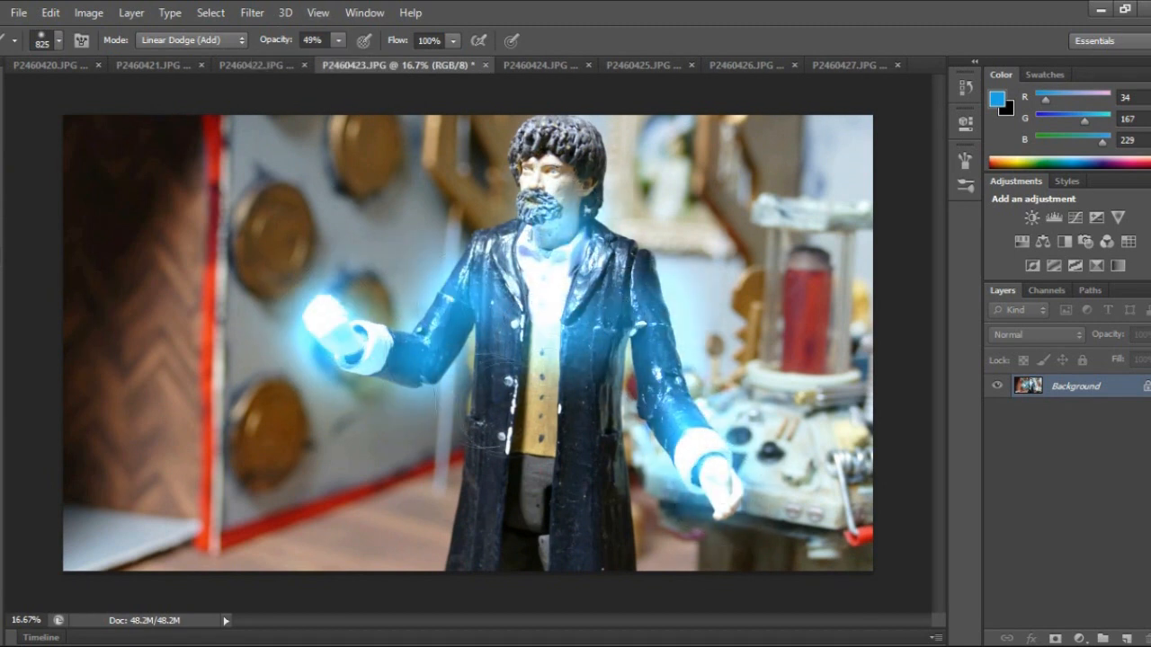
Step: Cover the trousers and lower coat with broad blue light, using a 2448 px brush at 45% opacity
left_click_drag(501, 378, 486, 545)
key("ctrl+z")
left_click_drag(339, 61, 335, 61)
left_click(60, 40)
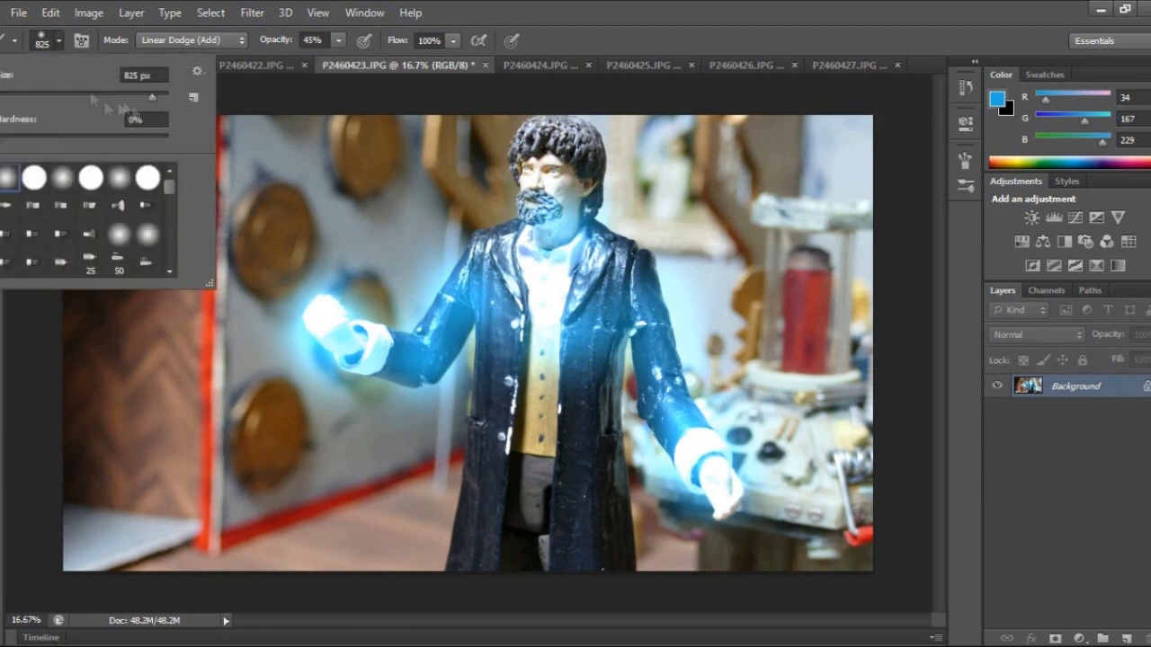
left_click_drag(545, 449, 533, 499)
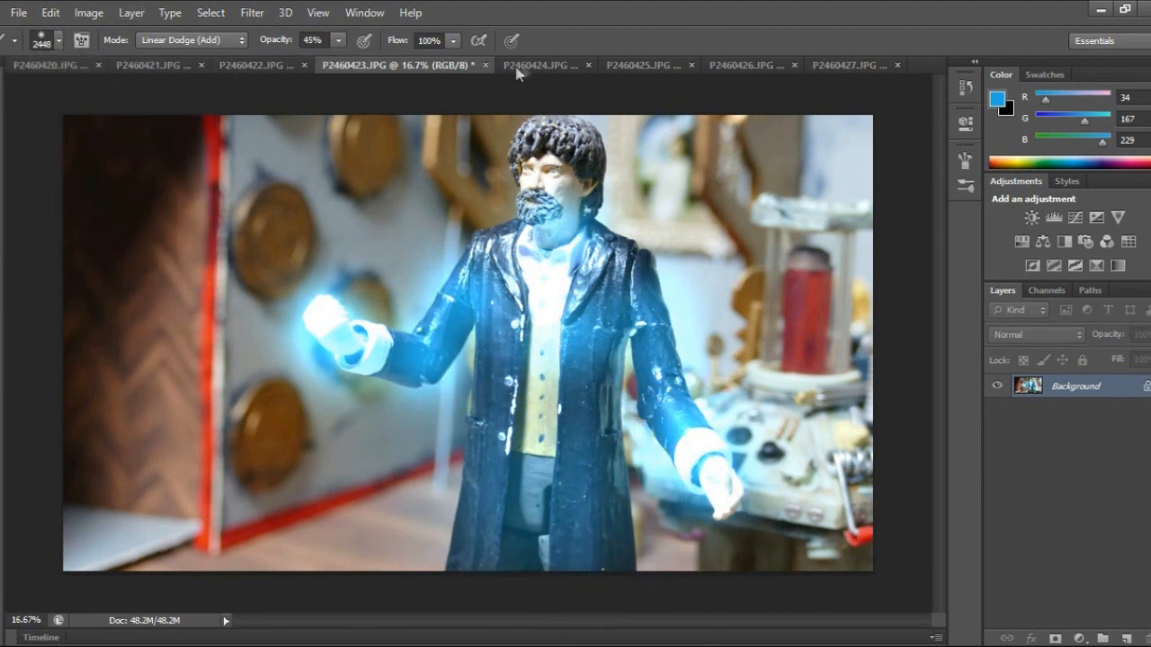
Step: Switch to P2460424 and paint the glow over both hands, the coat, the raised arm and the face at 45% opacity
left_click(539, 65)
left_click(59, 41)
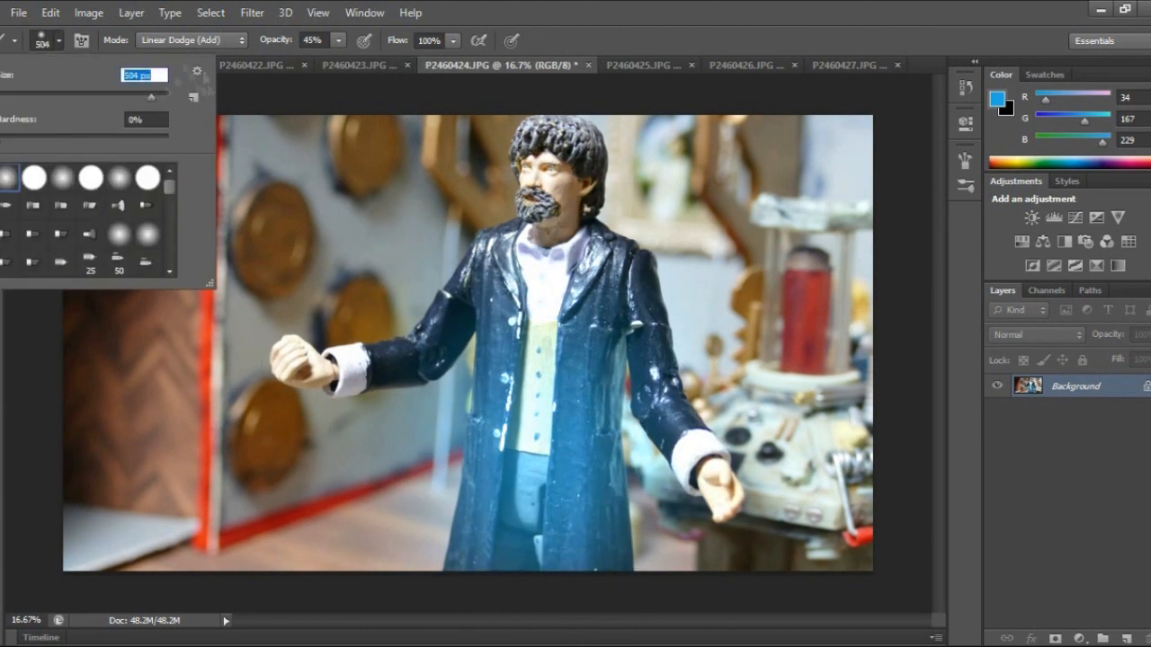
left_click_drag(151, 97, 158, 97)
left_click(298, 364)
left_click(713, 476)
left_click_drag(576, 350, 467, 288)
left_click(554, 176)
Step: Switch to P2460425 and paint the blue glow over the face, both hands and the torso
left_click(651, 67)
left_click(552, 176)
left_click(323, 359)
left_click(728, 468)
mouse_move(668, 395)
left_mouse_down()
mouse_move(661, 304)
mouse_move(575, 405)
mouse_move(503, 379)
left_mouse_up()
Step: Switch to P2460426 and paint the glow over the face, hands, arms and coat with a 1289 px brush at 45% opacity
left_click(751, 65)
left_click(558, 174)
left_click(321, 384)
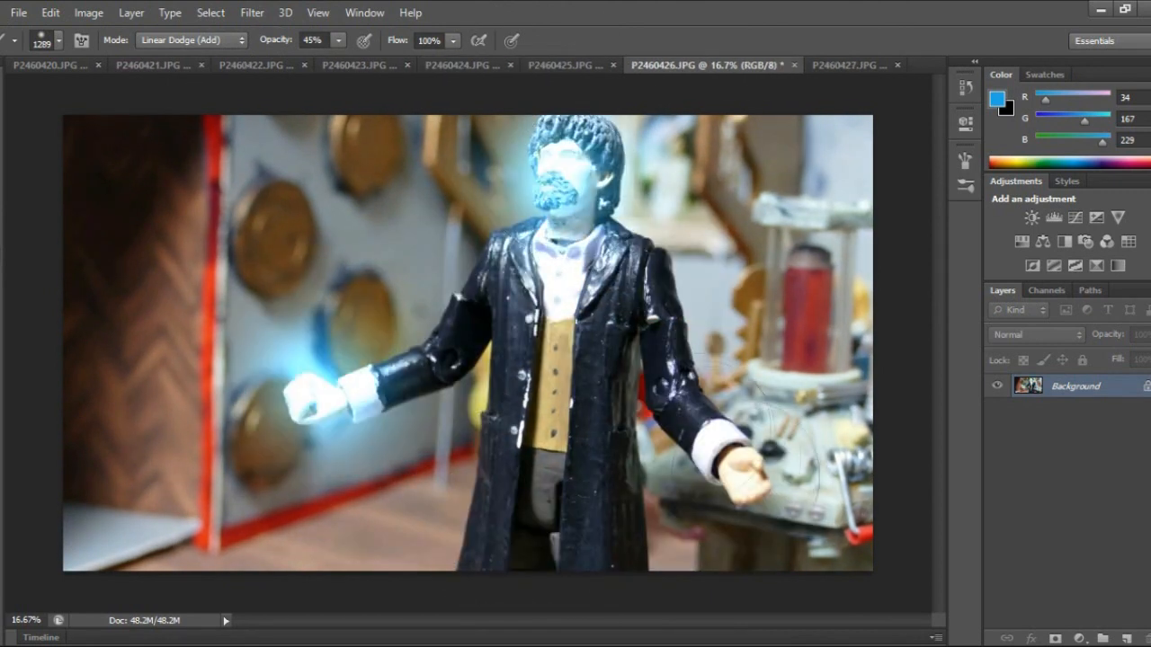
left_click(745, 463)
left_click_drag(702, 296, 647, 387)
left_click_drag(503, 270, 557, 414)
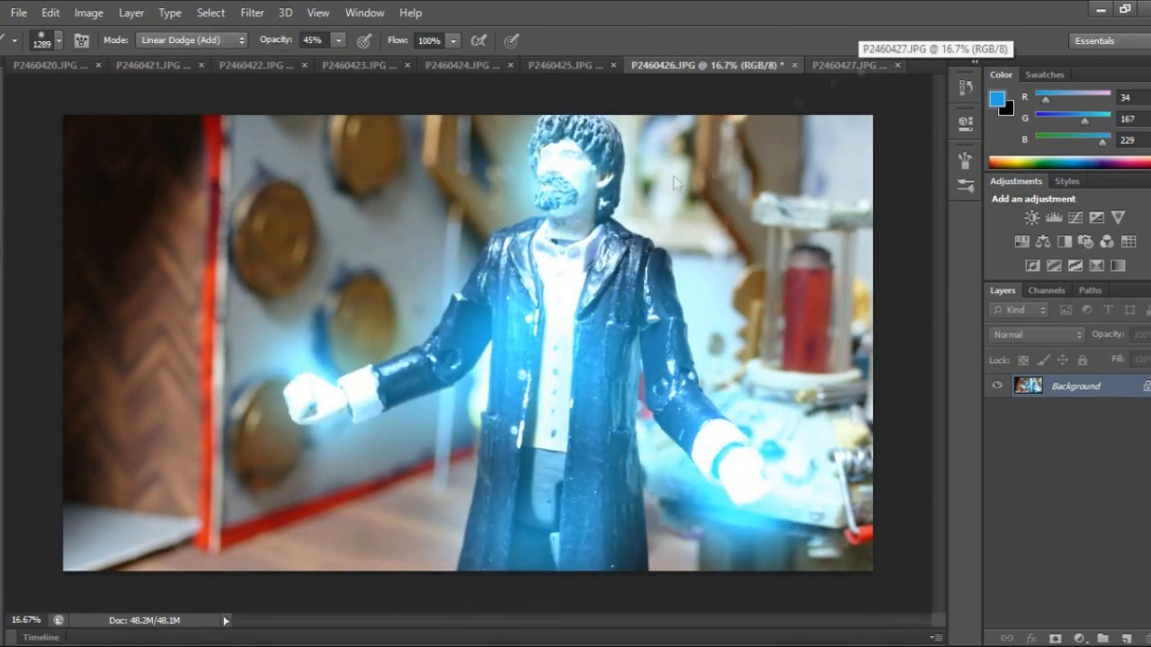
Step: Switch to P2460427, adjust the brush's opacity and size, and paint a strong blue glow over both hands
left_click(859, 68)
left_click(319, 401)
left_click(338, 41)
left_click_drag(340, 64, 365, 64)
left_click(58, 40)
left_click_drag(120, 87, 112, 87)
left_click(324, 379)
left_click(780, 487)
Step: Try blue strokes over the arm and torso in P2460427, and undo the last strokes
left_click(673, 342)
mouse_move(490, 360)
left_mouse_down()
mouse_move(604, 453)
mouse_move(620, 326)
left_mouse_up()
key("ctrl+alt+z")
key("ctrl+alt+z")
Step: Paint the glow on the face in P2460427, and light the torso at 44% opacity
left_click(586, 209)
left_click(573, 154)
left_click(338, 41)
left_click_drag(340, 63, 312, 63)
left_click_drag(514, 431, 599, 270)
Step: Compare the painted glow across the open frames from P2460420 to P2460427
left_click(679, 65)
left_click(853, 66)
left_click(60, 67)
left_click(225, 66)
left_click(333, 66)
left_click(532, 63)
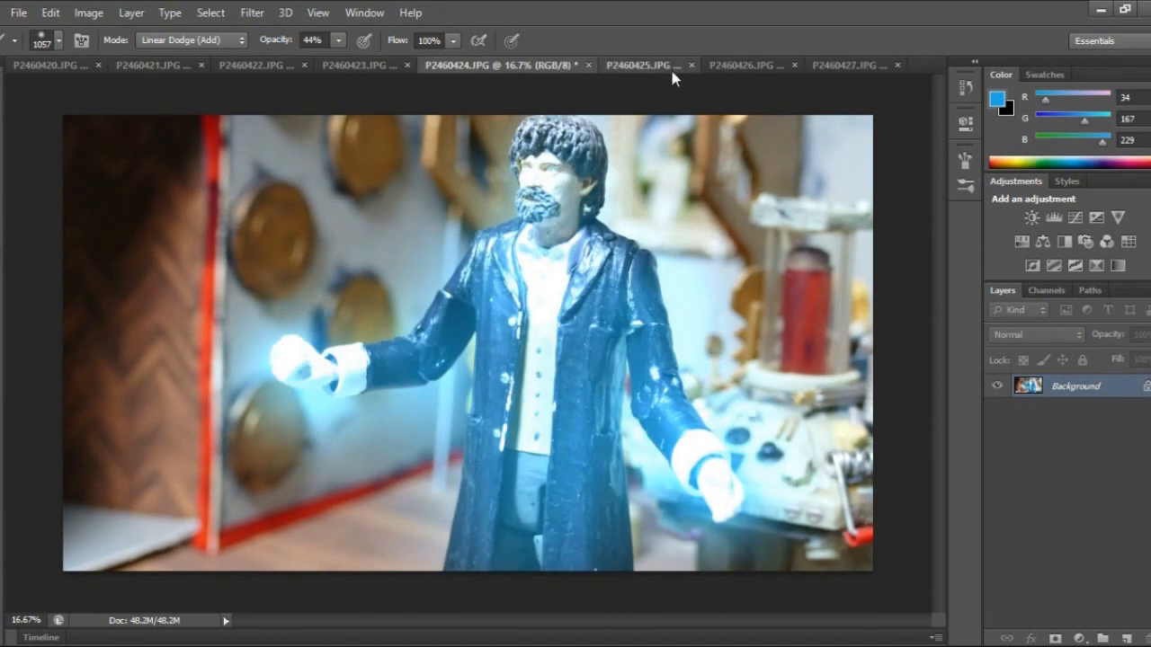
left_click(836, 65)
left_click(47, 67)
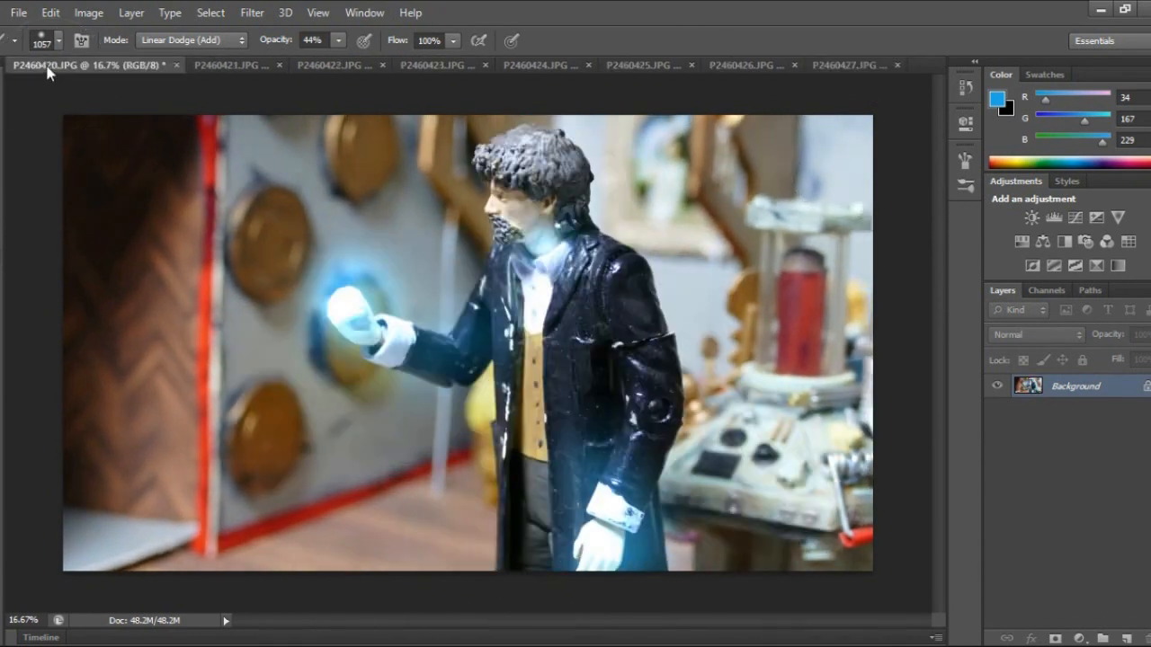
left_click(227, 66)
left_click(19, 66)
Step: Open the image Regeneration SCREEN LAYER PS.jpg from the TUTORIAL folder
left_click(18, 13)
left_click(37, 51)
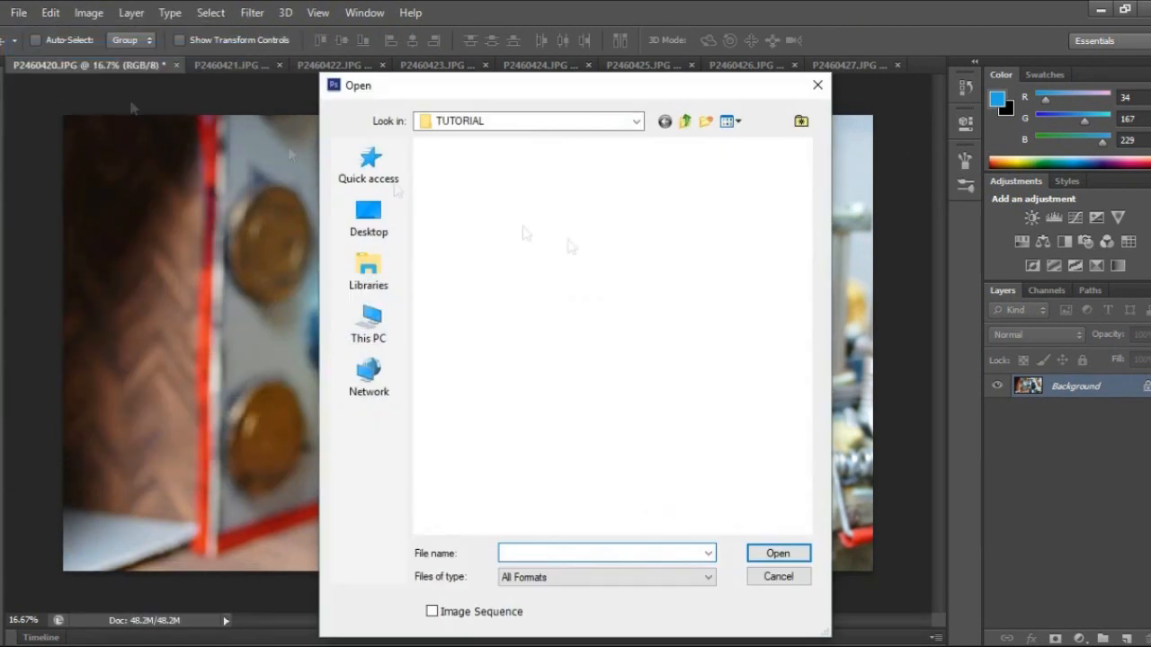
double_click(560, 524)
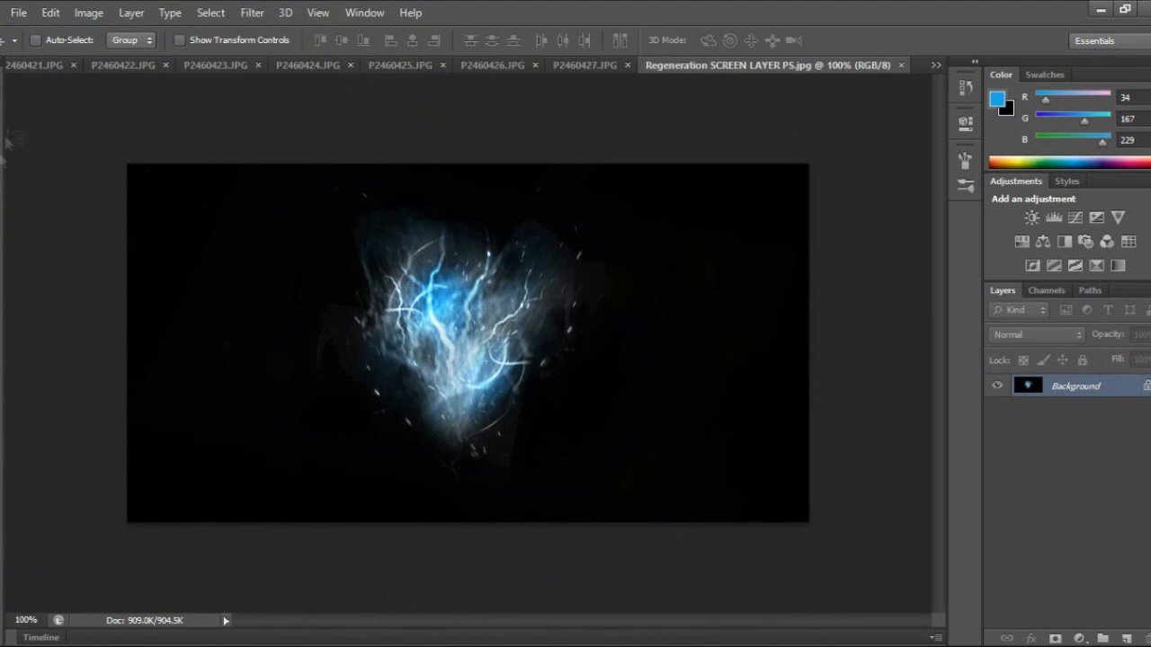
Step: Paint out the faint patches around the lightning effect in black, using the brush in Normal mode at full opacity
left_click(60, 41)
left_click(339, 40)
left_click_drag(339, 61, 394, 61)
left_click(206, 41)
left_click(159, 58)
left_click(60, 41)
left_click(121, 98)
key("x")
mouse_move(557, 522)
left_mouse_down()
mouse_move(609, 430)
mouse_move(620, 189)
mouse_move(443, 148)
mouse_move(291, 200)
mouse_move(252, 324)
left_mouse_up()
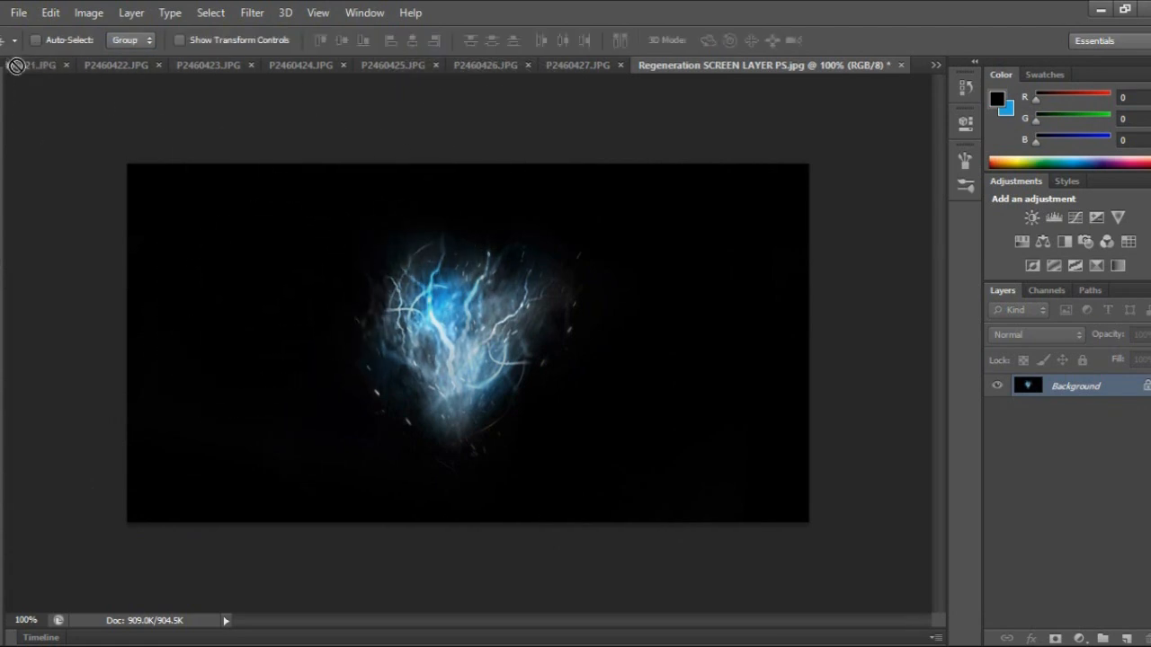
Step: Place the lightning effect into P2460421 as a new layer and scale it up
left_click_drag(17, 66, 428, 282)
key("ctrl+t")
left_click_drag(488, 318, 822, 490)
key("Return")
Step: Change the effect layer's blending mode and move the effect to the raised hand
left_click(1036, 333)
left_click(1027, 178)
mouse_move(721, 321)
left_mouse_down()
mouse_move(291, 186)
mouse_move(336, 211)
left_mouse_up()
Step: Resize, rotate and reposition the lightning effect with Free Transform to fit the raised hand
key("ctrl+t")
left_click_drag(546, 268, 355, 133)
left_click_drag(157, 519, 148, 546)
left_click_drag(282, 277, 420, 318)
left_click_drag(654, 294, 652, 231)
Step: Copy the whole Regeneration SCREEN LAYER PS lightning image and paste it into P2460420 as a new layer
left_click(936, 65)
left_click(822, 221)
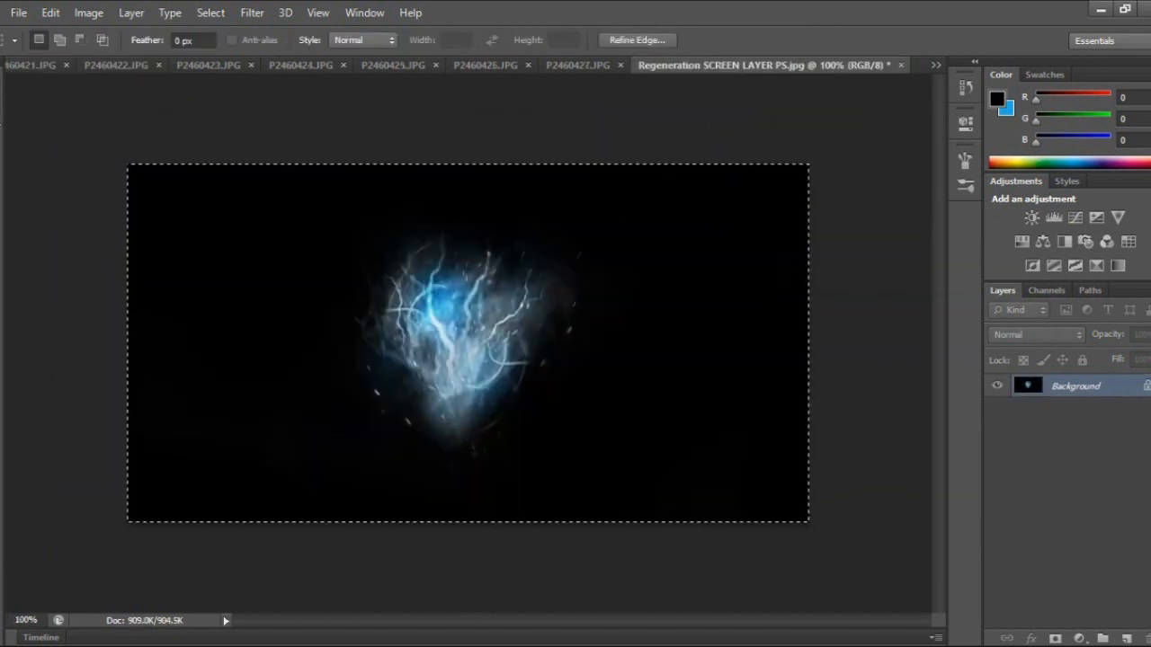
key("c")
key("v")
left_click(936, 65)
left_click(773, 206)
left_click(936, 64)
left_click(898, 82)
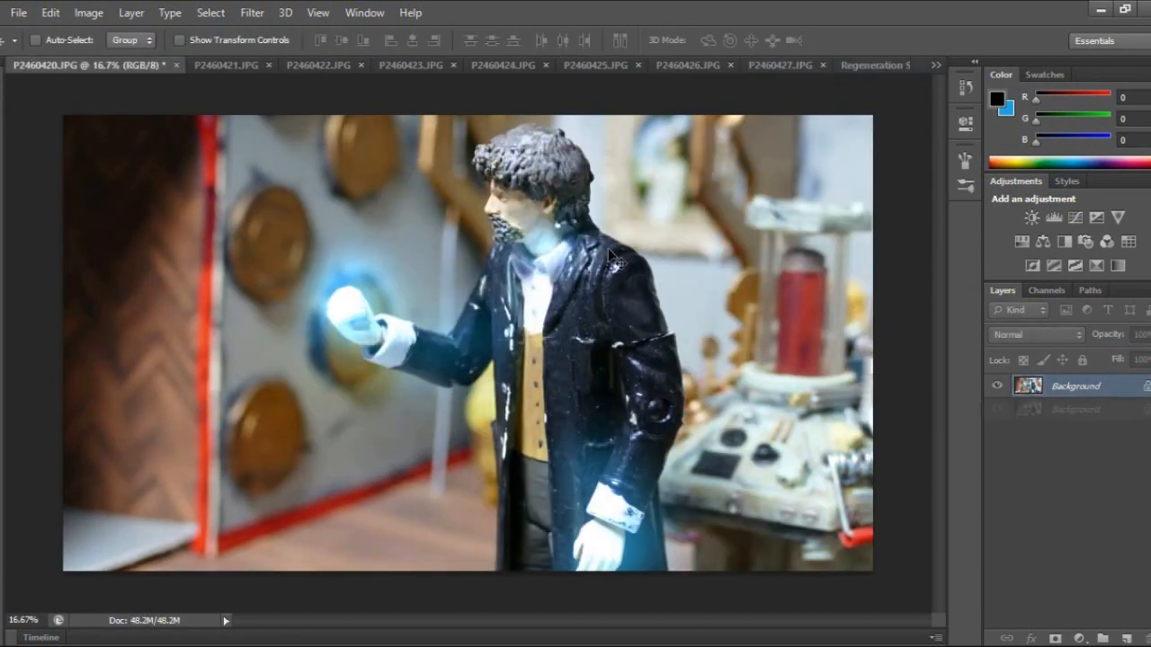
key("ctrl+v")
Step: Scale the pasted effect up over the photo and set its blending mode to Linear Dodge (Add)
key("ctrl+t")
left_click_drag(412, 312, 80, 138)
left_click_drag(647, 324, 711, 120)
key("Return")
left_click(1036, 334)
left_click(1029, 179)
Step: Move and transform the lightning effect to fit the raised hand, and set the layer's opacity to 68%
mouse_move(366, 234)
left_mouse_down()
mouse_move(376, 246)
mouse_move(701, 41)
mouse_move(421, 288)
left_mouse_up()
key("ctrl+t")
left_click_drag(655, 293, 491, 173)
left_click_drag(459, 313, 431, 310)
key("Return")
left_click_drag(1144, 335, 1140, 357)
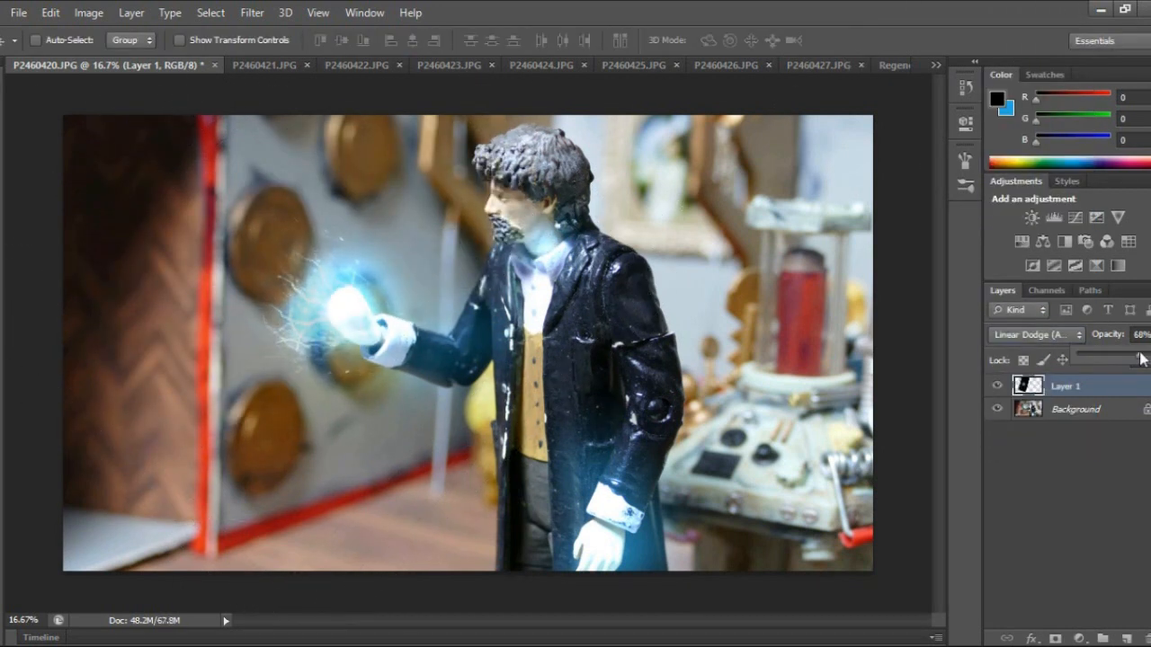
Step: Duplicate Layer 1 and rotate and reposition the copy over the figure's lowered hand
right_click(1088, 384)
left_click(751, 144)
key("Return")
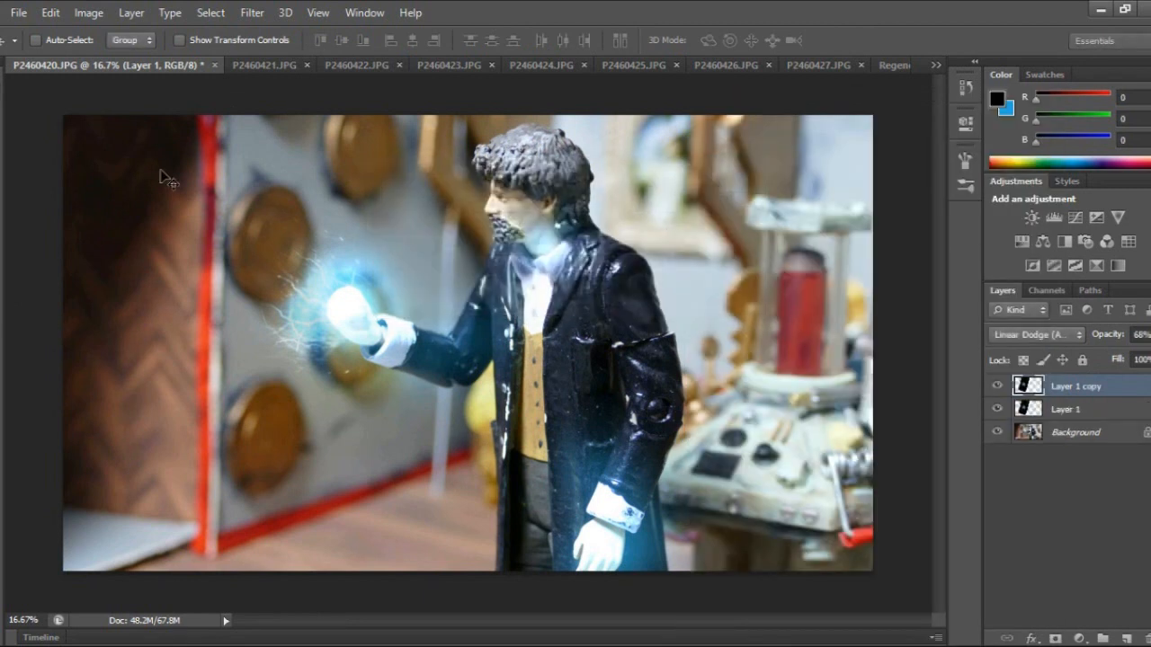
left_click_drag(342, 298, 586, 396)
key("ctrl+t")
left_click_drag(825, 385, 593, 307)
left_click_drag(775, 369, 741, 308)
left_click_drag(774, 263, 698, 313)
left_click_drag(827, 301, 489, 268)
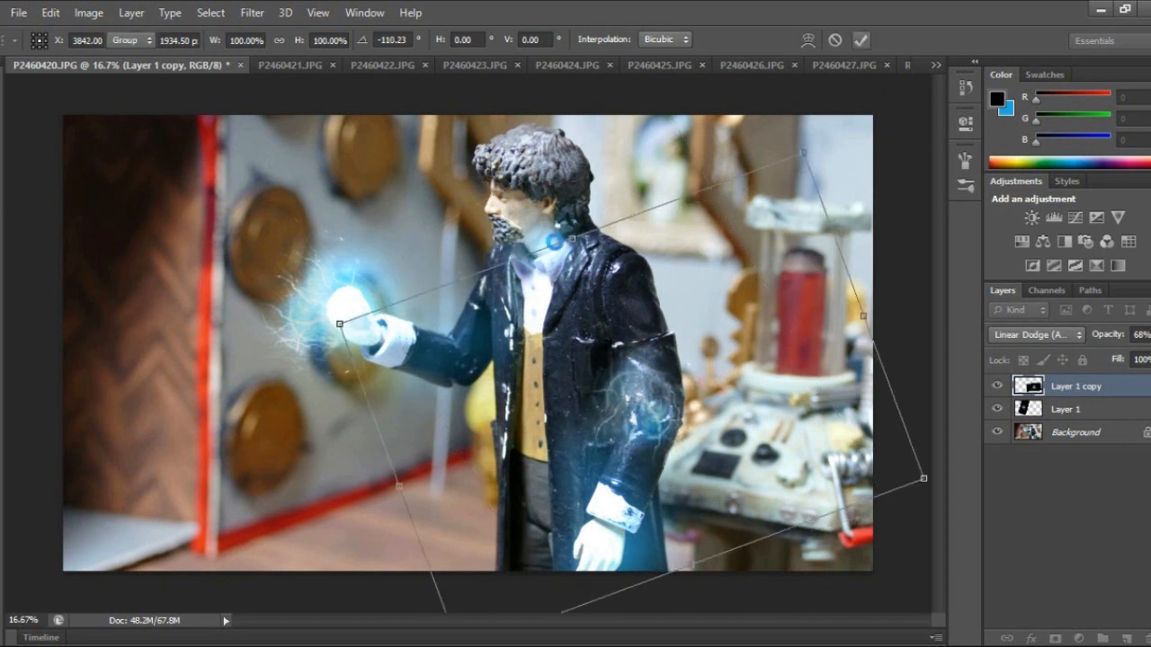
left_click_drag(879, 84, 845, 210)
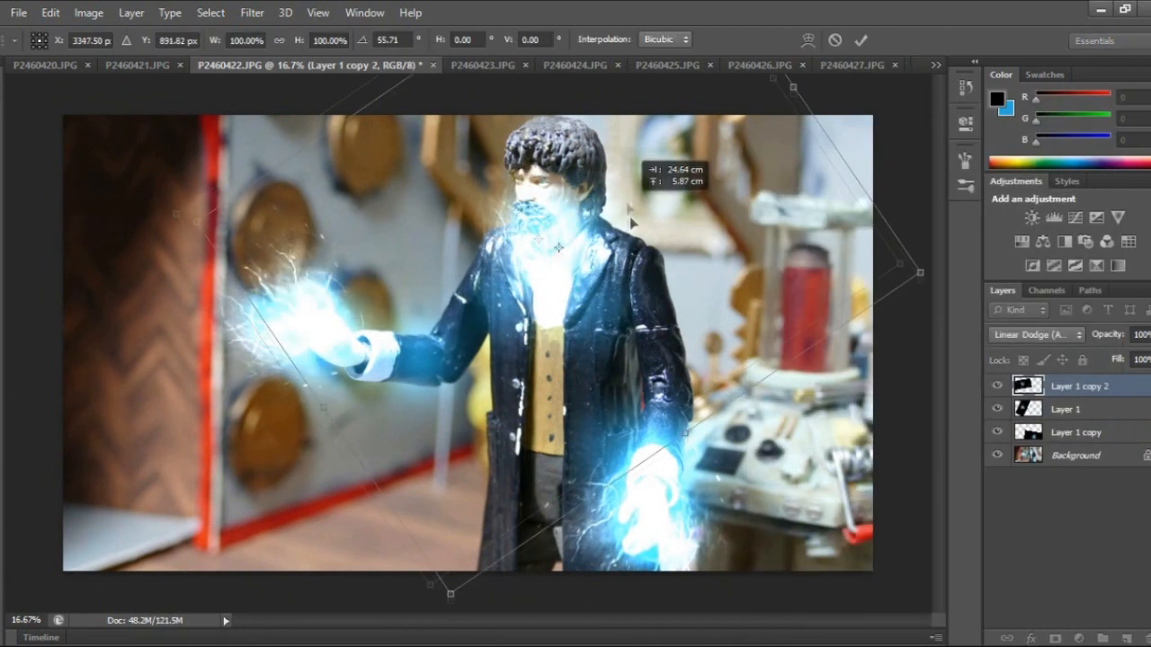
Step: Fit the third effect copy over the head and neck in P2460422 and P2460424, erasing excess with a soft 453 px eraser
left_click_drag(629, 216, 633, 225)
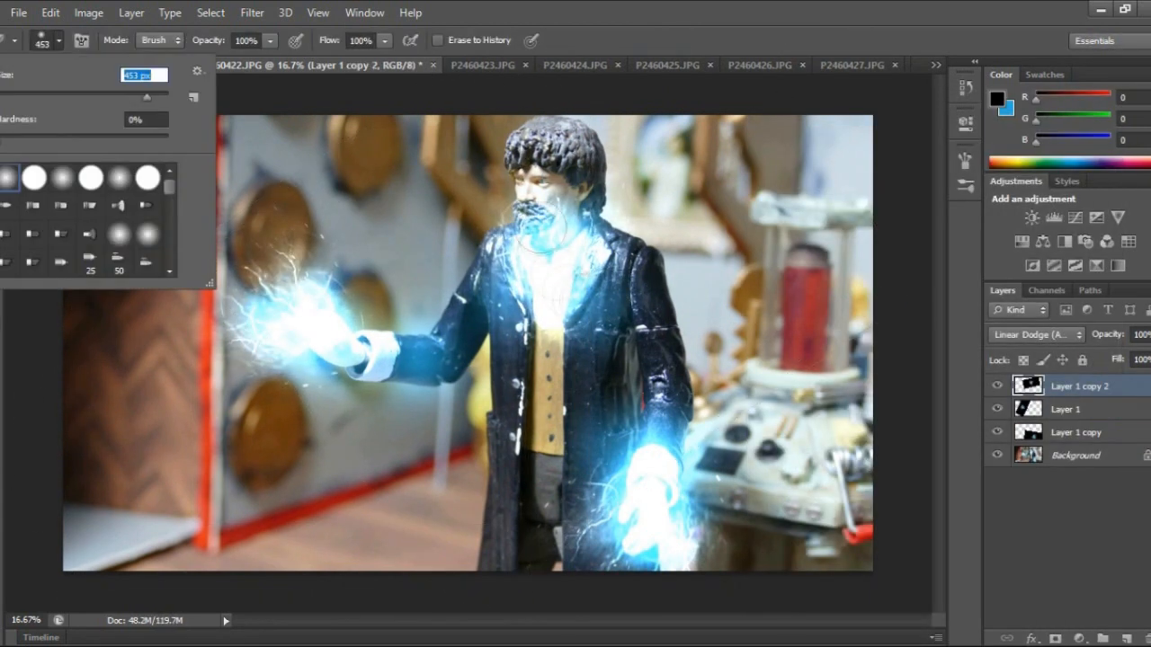
left_click_drag(593, 269, 539, 260)
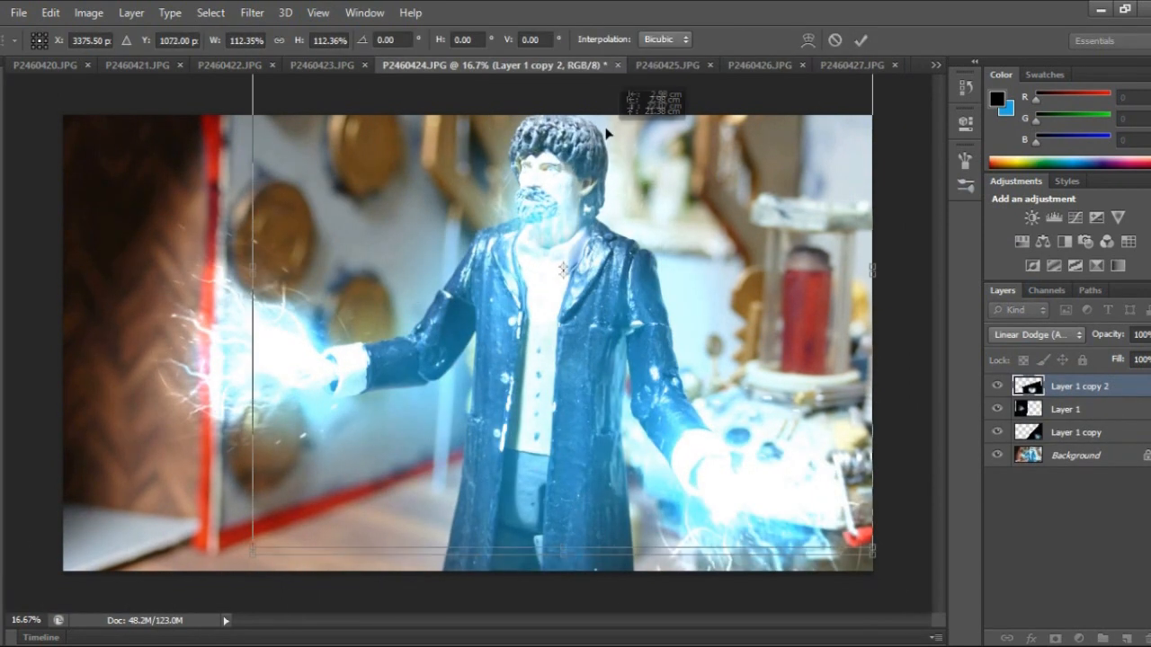
left_click(860, 39)
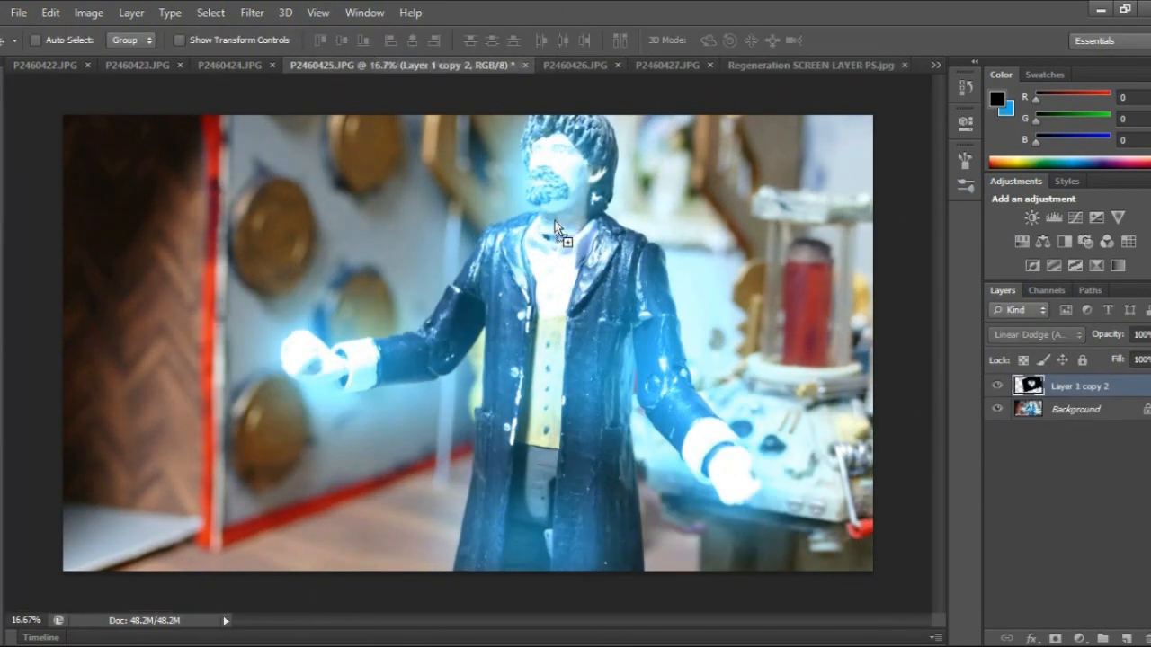
Step: Scale up the Layer 1 copy 2 effect in P2460425 and position it over the face
key("ctrl+t")
left_click_drag(555, 220, 702, 532)
left_click_drag(419, 290, 171, 55)
left_click_drag(651, 373, 621, 175)
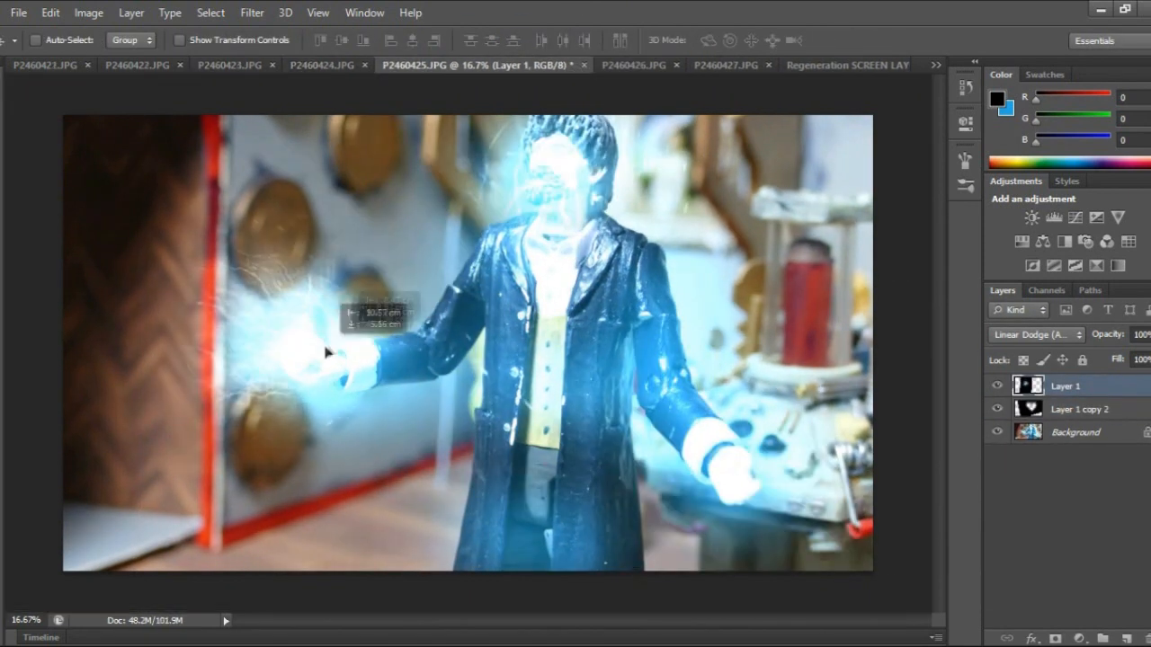
Step: Rotate and position Layer 1 on the outstretched hand in P2460425, and place its copy toward the other hand
left_click_drag(321, 346, 324, 460)
left_click_drag(486, 96, 590, 144)
left_click_drag(440, 272, 414, 149)
left_click_drag(594, 274, 484, 70)
left_click_drag(356, 261, 356, 316)
left_click(322, 65)
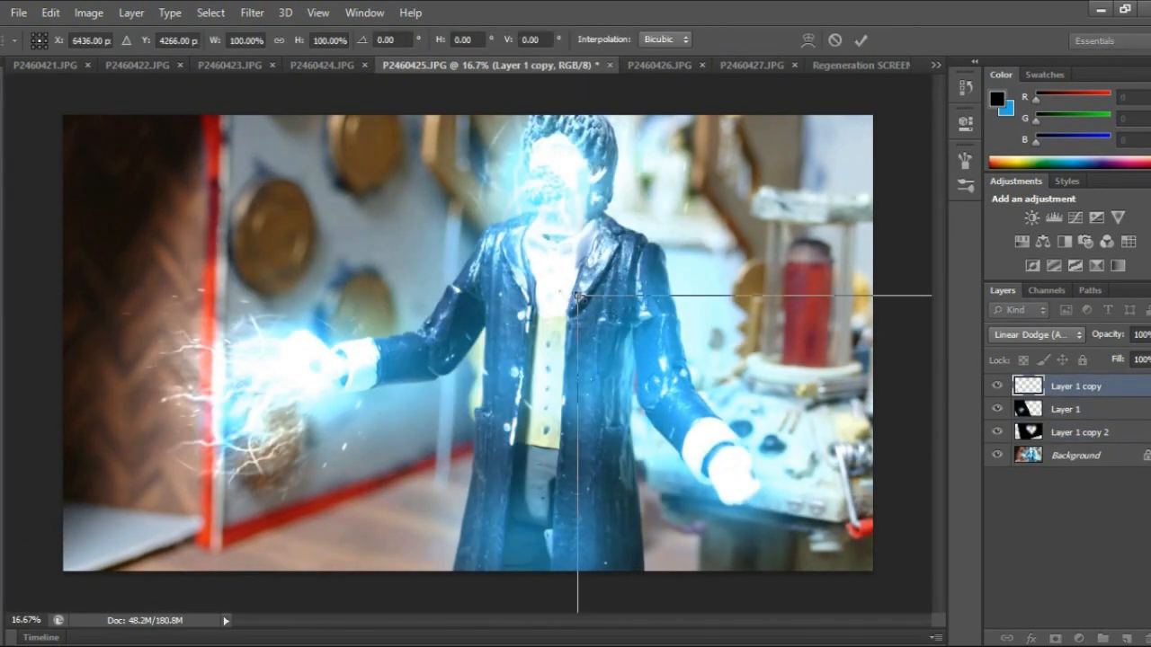
left_click_drag(892, 431, 887, 434)
Step: Bring the effect layer into P2460426, enlarge it to about 110.6% and move it onto the outstretched hand
left_click(653, 65)
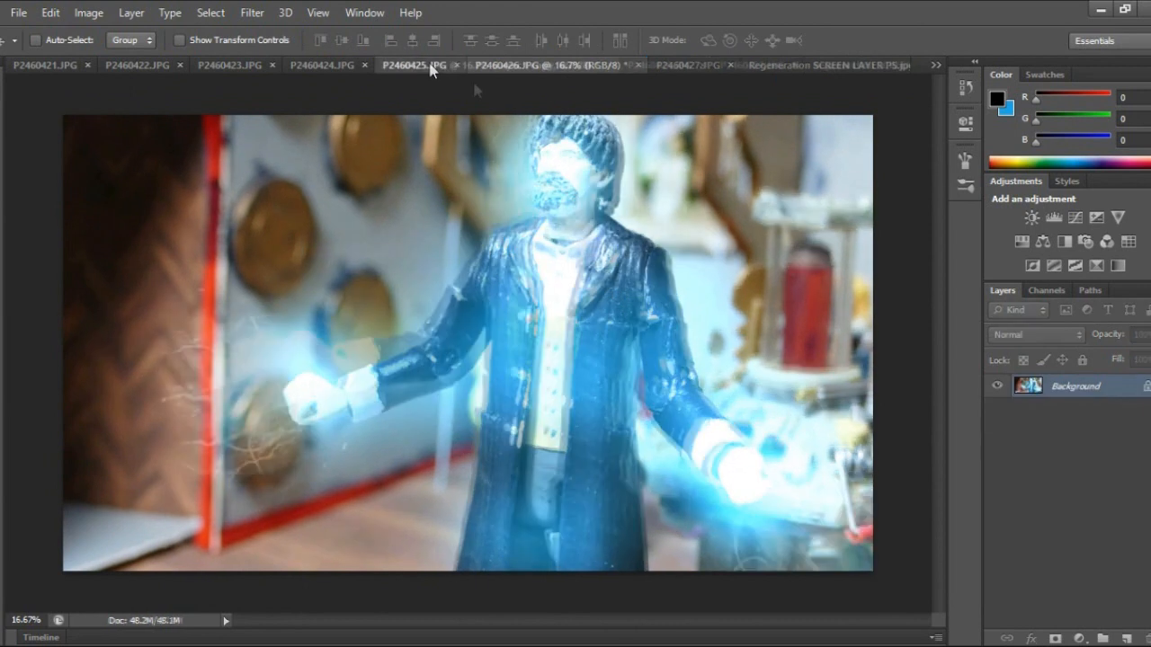
left_click_drag(99, 503, 542, 411)
key("ctrl+t")
left_click_drag(384, 190, 315, 106)
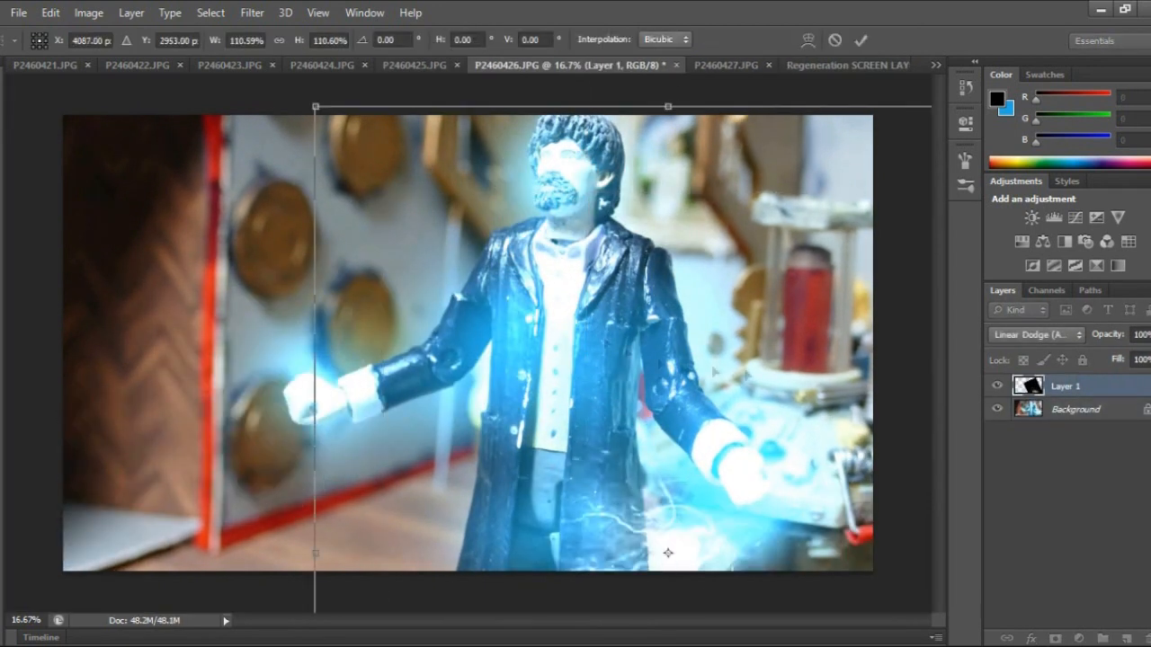
left_click_drag(741, 375, 293, 252)
Step: Duplicate the effect layer in P2460426 and use Free Transform to reposition the copy over the face
right_click(1048, 387)
left_click(809, 139)
left_click(721, 196)
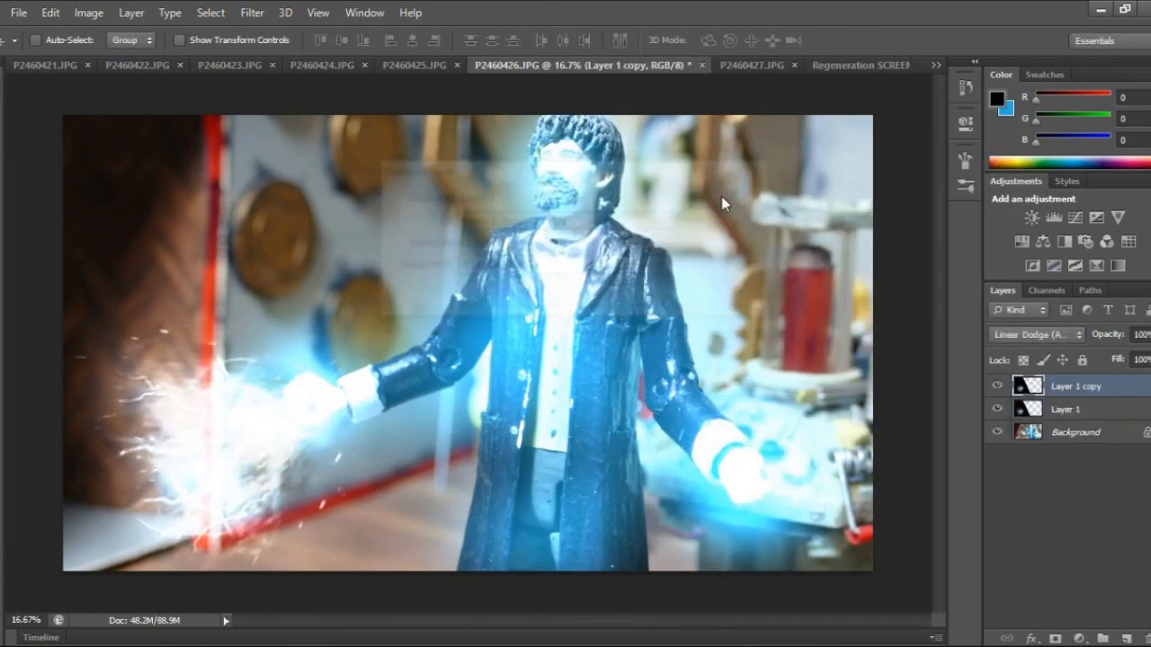
key("ctrl+t")
left_click_drag(721, 196, 230, 530)
left_click_drag(411, 483, 756, 222)
key("Return")
Step: Duplicate the effect layer once more and rotate and position this copy over the figure's other hand
right_click(1048, 387)
left_click(744, 129)
left_click(728, 201)
key("ctrl+t")
left_click_drag(153, 245, 784, 332)
left_click_drag(631, 329, 793, 509)
left_click_drag(711, 194, 599, 234)
mouse_move(821, 431)
left_mouse_down()
mouse_move(781, 151)
mouse_move(826, 424)
left_mouse_up()
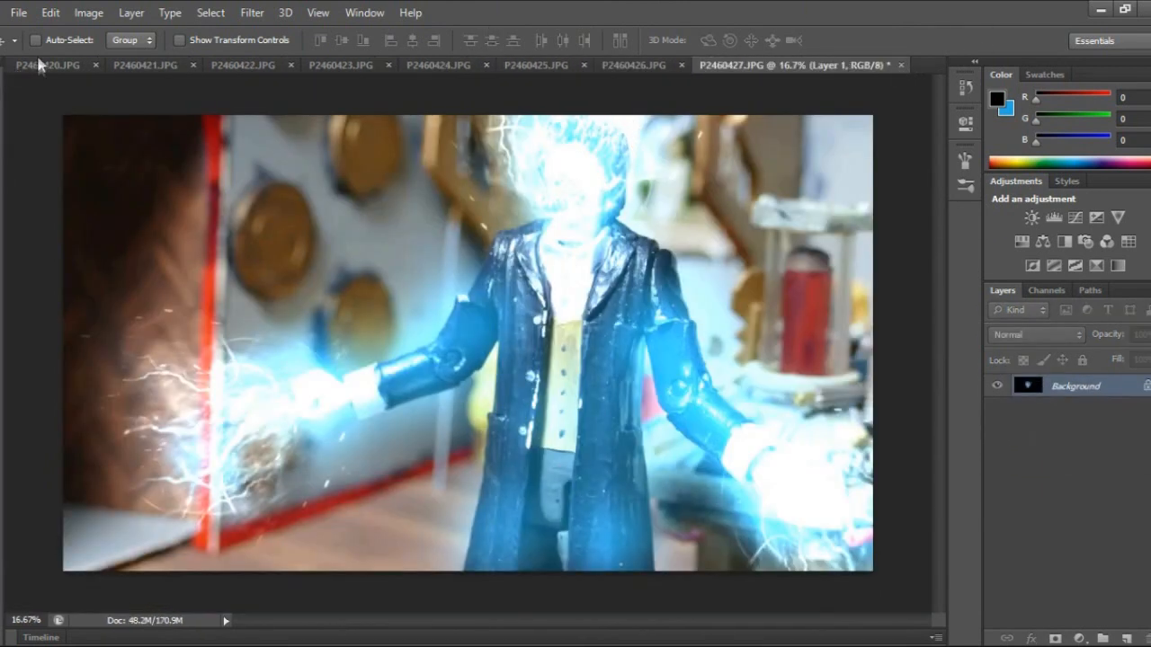
Step: Save P2460420 as a JPEG in the TUTORIAL folder, replacing the existing file
left_click(39, 65)
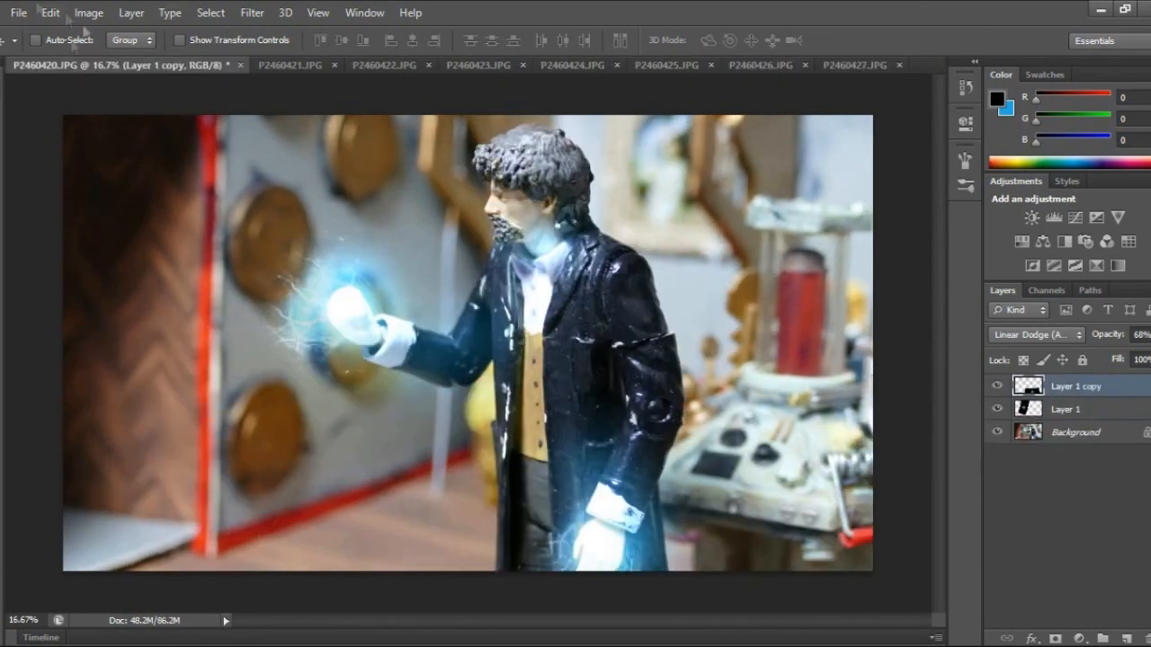
left_click(19, 13)
left_click(40, 206)
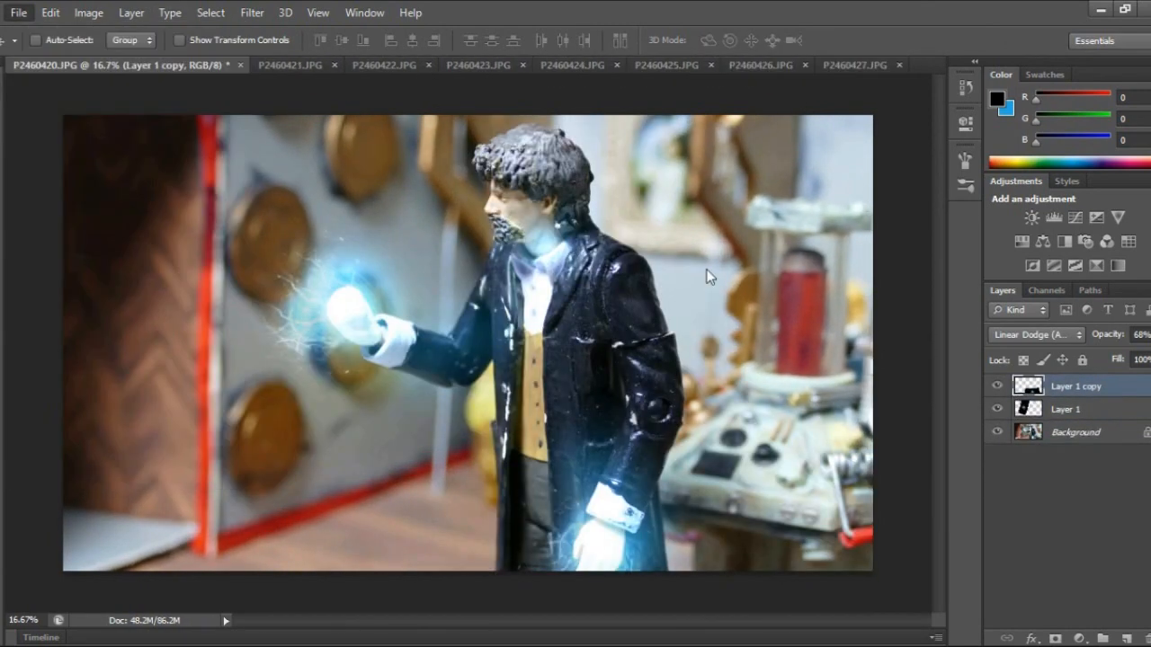
left_click(674, 423)
left_click(539, 270)
left_click(791, 400)
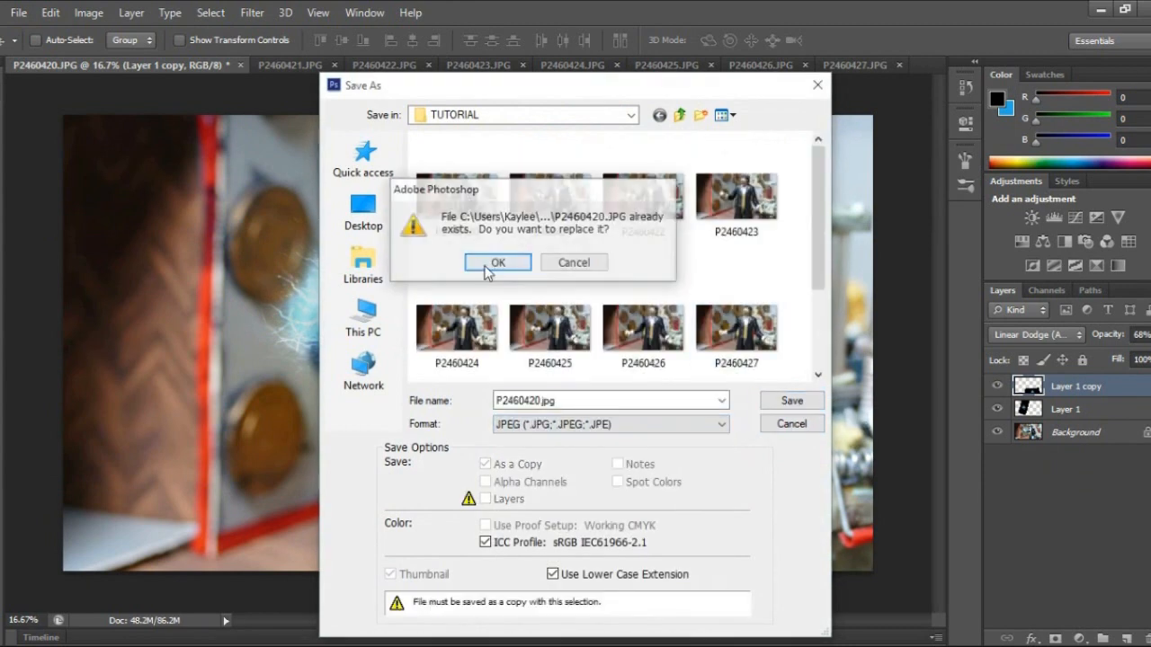
left_click(501, 262)
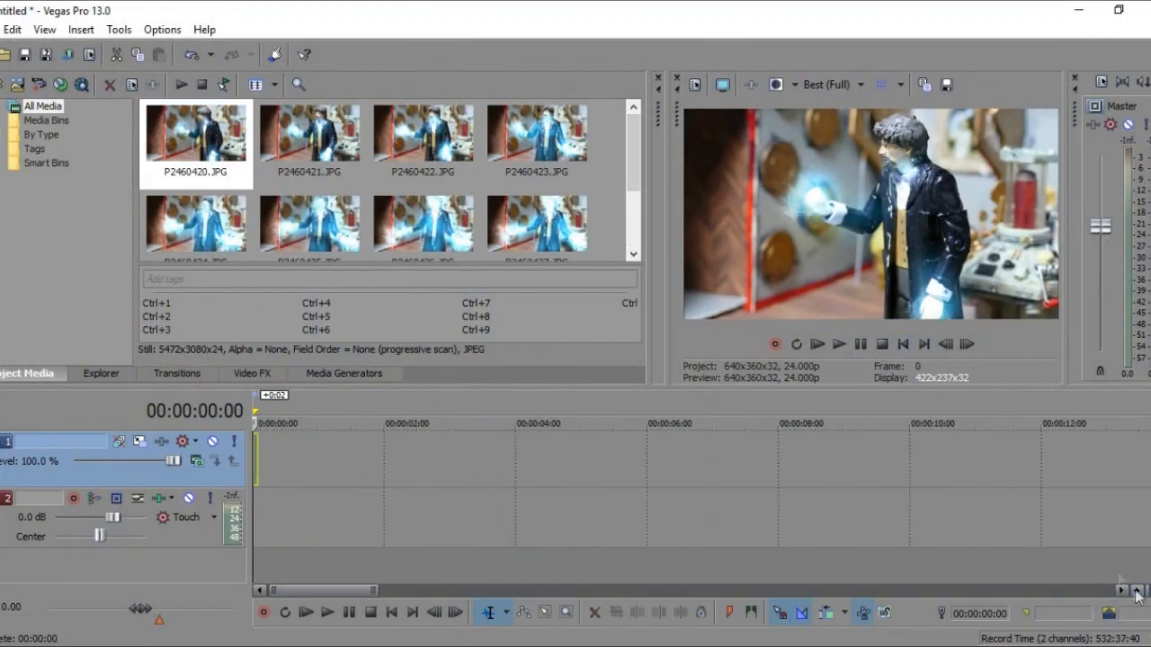
Step: In Vegas Pro, set the preview quality to Preview (Full) and trim the P2460420 clip to about one second
left_click(836, 85)
left_click(975, 146)
left_click_drag(375, 468, 321, 472)
left_click(861, 347)
Step: Add the photos P2460421 to P2460427 to the timeline directly after the P2460420 clip
left_click_drag(314, 136, 338, 135)
left_click(555, 214, "shift")
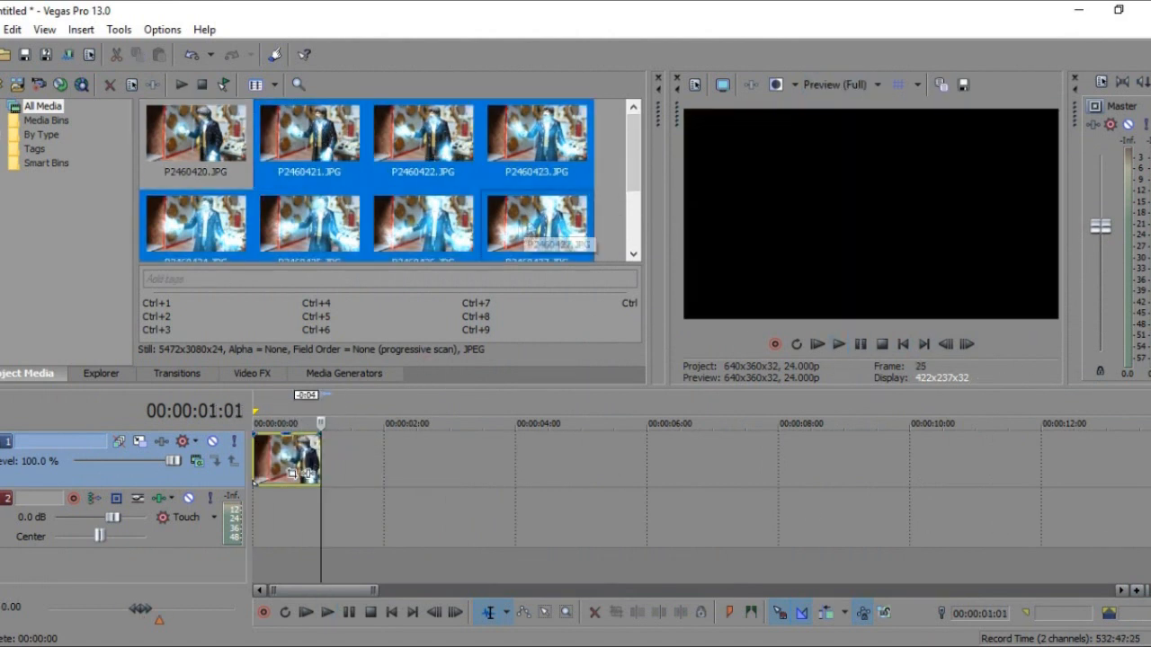
left_click_drag(325, 458, 323, 459)
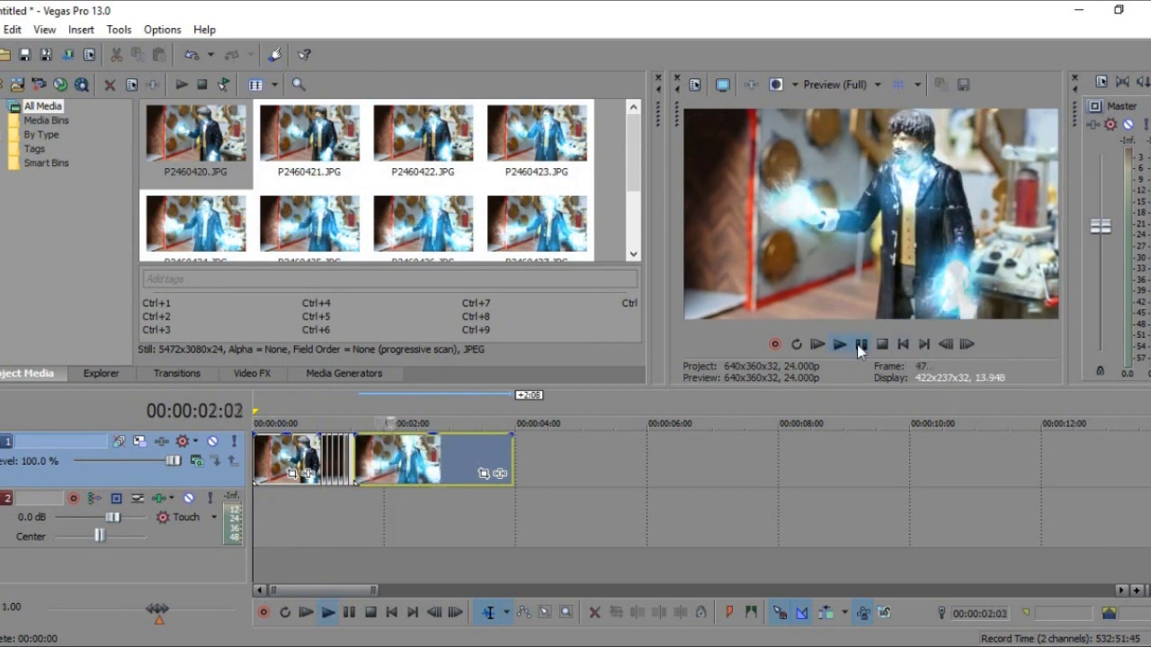
Step: Play back the photo sequence from the start to check how the regeneration animation runs
left_click(320, 455)
left_click(839, 346)
left_click(903, 345)
left_click(839, 345)
left_click(902, 345)
left_click(902, 344)
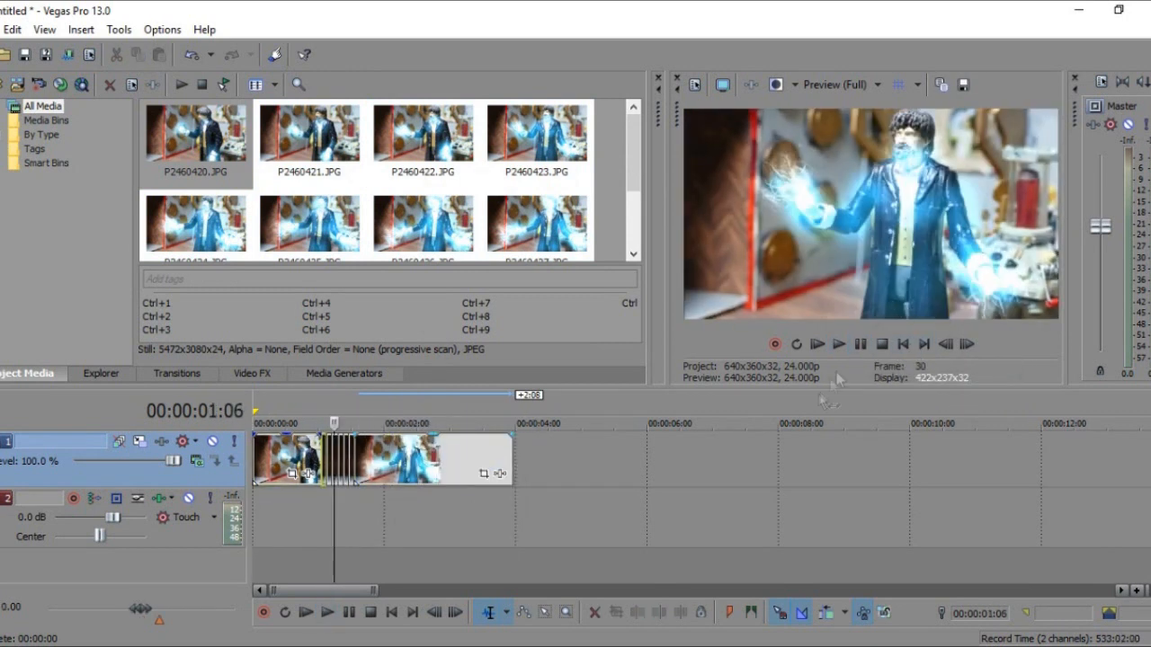
left_click(861, 344)
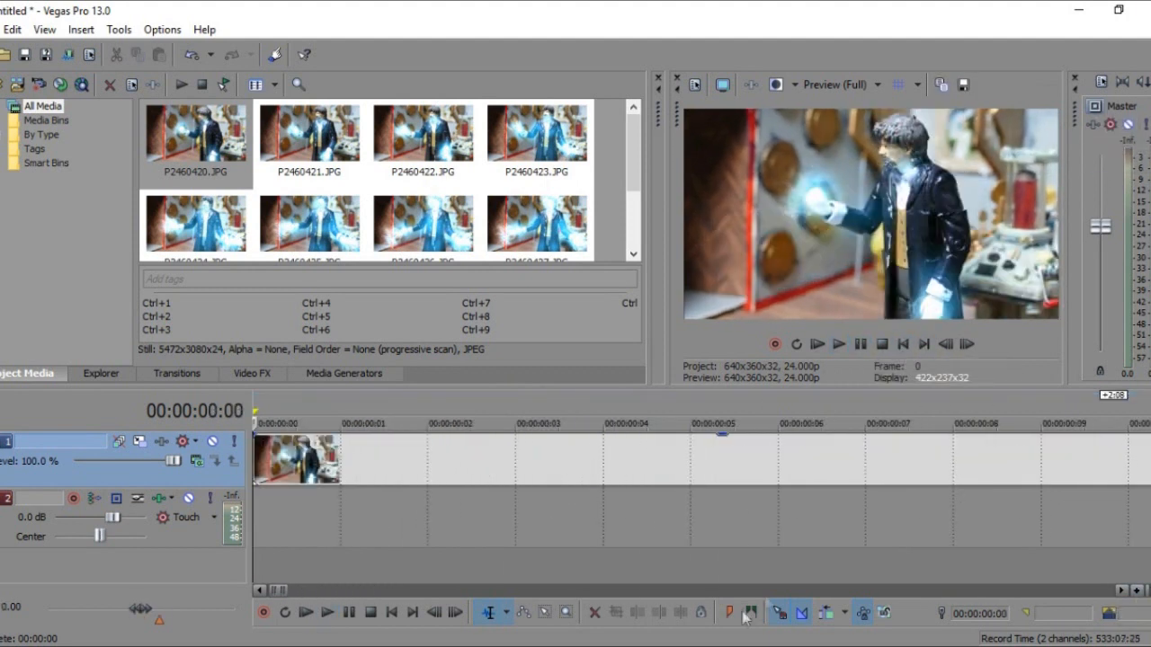
Step: Shift the short photo clips earlier on the track so that neighbouring frames overlap in crossfades
left_click_drag(281, 591, 288, 592)
left_click_drag(773, 463, 686, 463)
left_click_drag(944, 463, 769, 463)
left_click_drag(1115, 463, 808, 460)
Step: Step through the crossfaded frames and replay the sequence from the start to check the transitions
left_click(1148, 591)
left_click(1148, 591)
left_click(685, 459)
left_click(967, 344)
left_click(967, 344)
left_click(968, 345)
left_click(968, 344)
left_click(694, 457)
key("space")
left_click(903, 345)
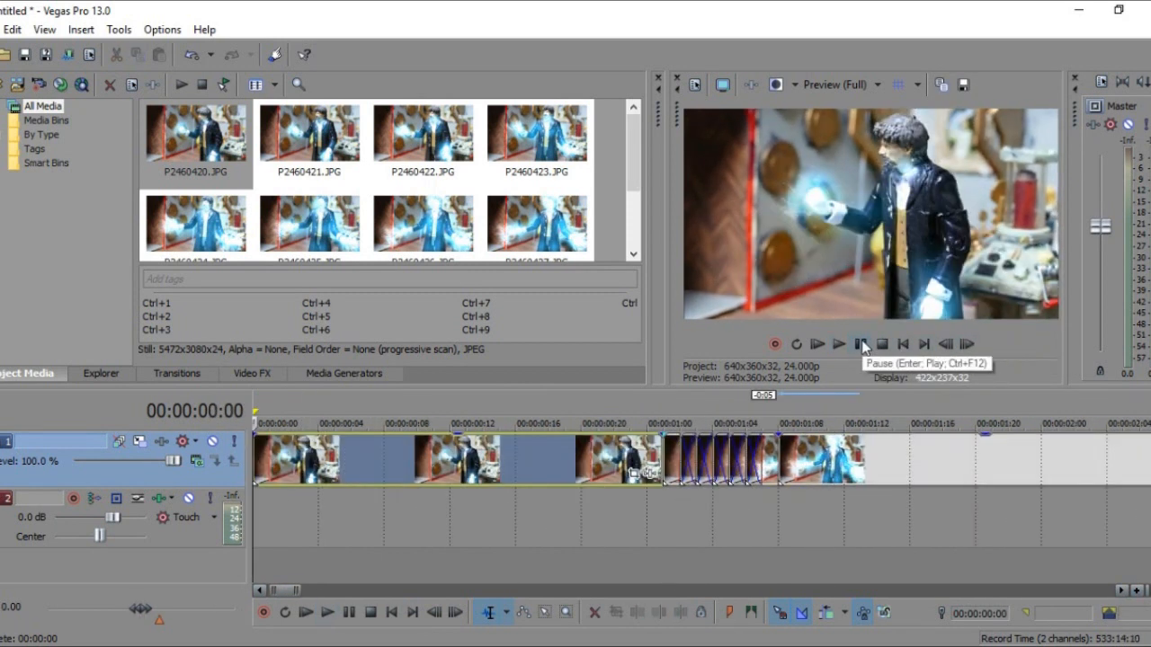
left_click(902, 345)
left_click(863, 344)
left_click(902, 344)
Step: Insert an audio track and a video track into the project
left_click(81, 30)
left_click(109, 202)
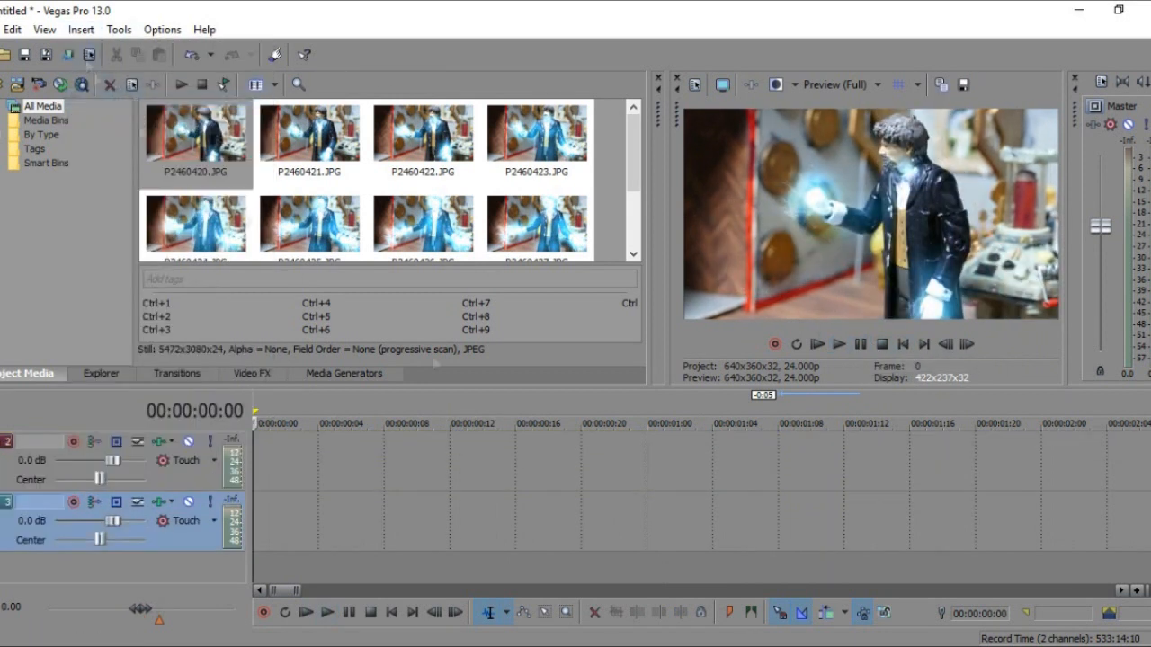
left_click(1145, 442)
left_click(81, 29)
left_click(109, 222)
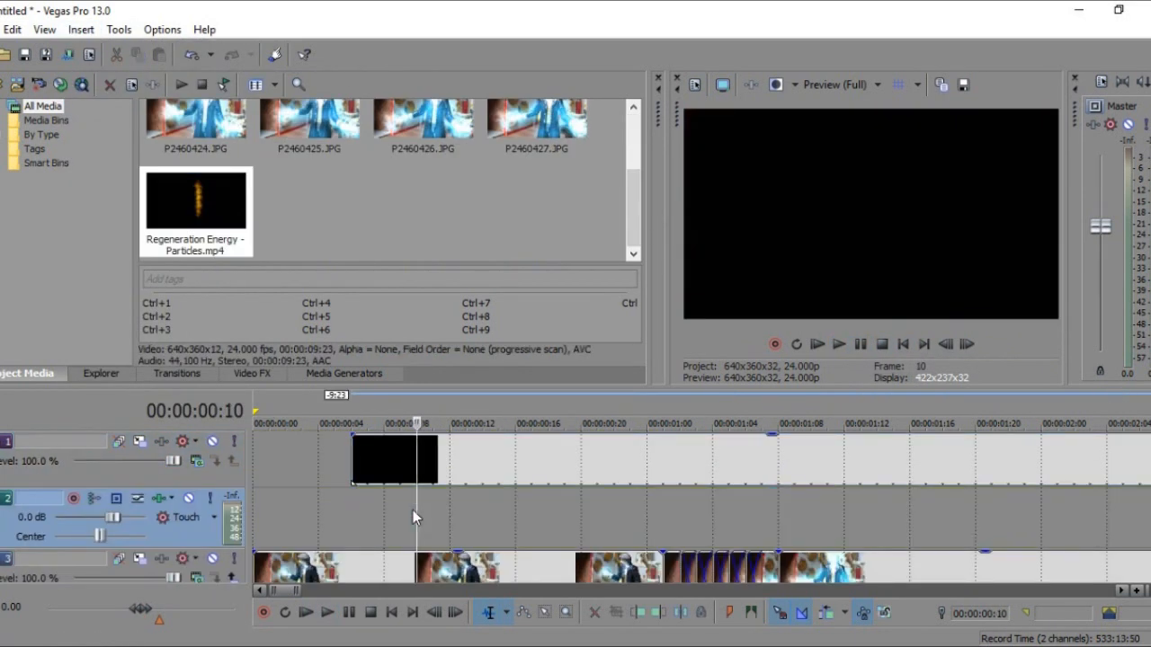
Step: Cut the black opening off the Regeneration Energy - Particles clip so its flame starts at the timeline's beginning
scroll(423, 479, "down", 8)
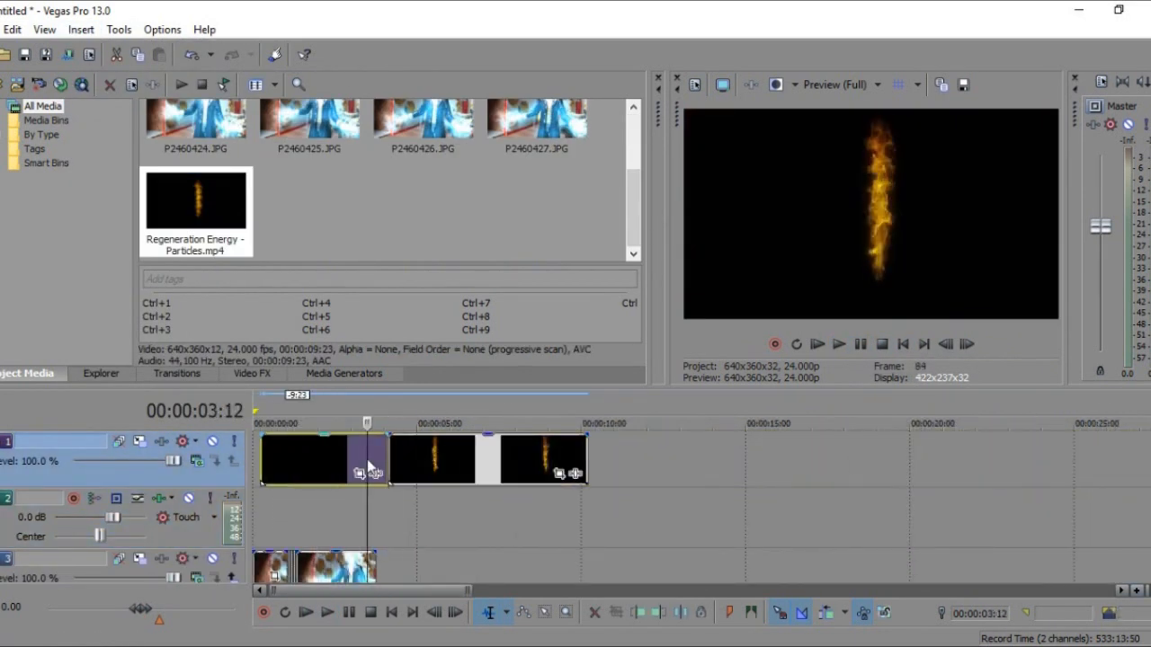
left_click_drag(368, 466, 488, 467)
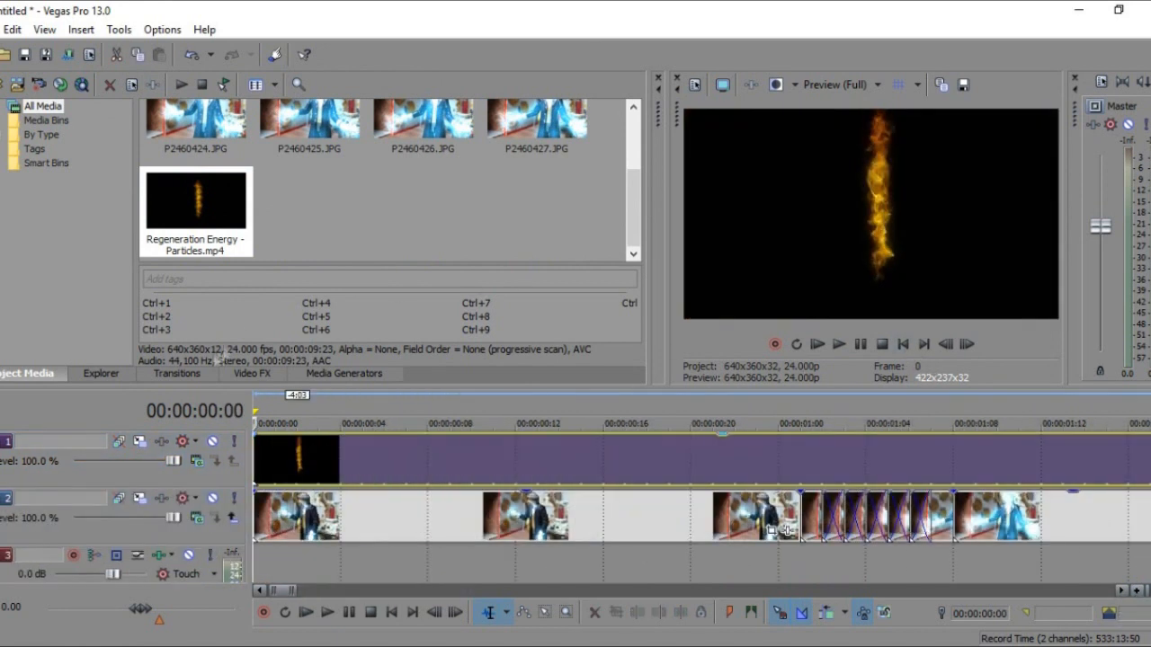
Step: Apply the Chroma Keyer effect with its default preset to the Regeneration Energy - Particles clip
left_click(253, 373)
left_click(70, 262)
left_click(67, 233)
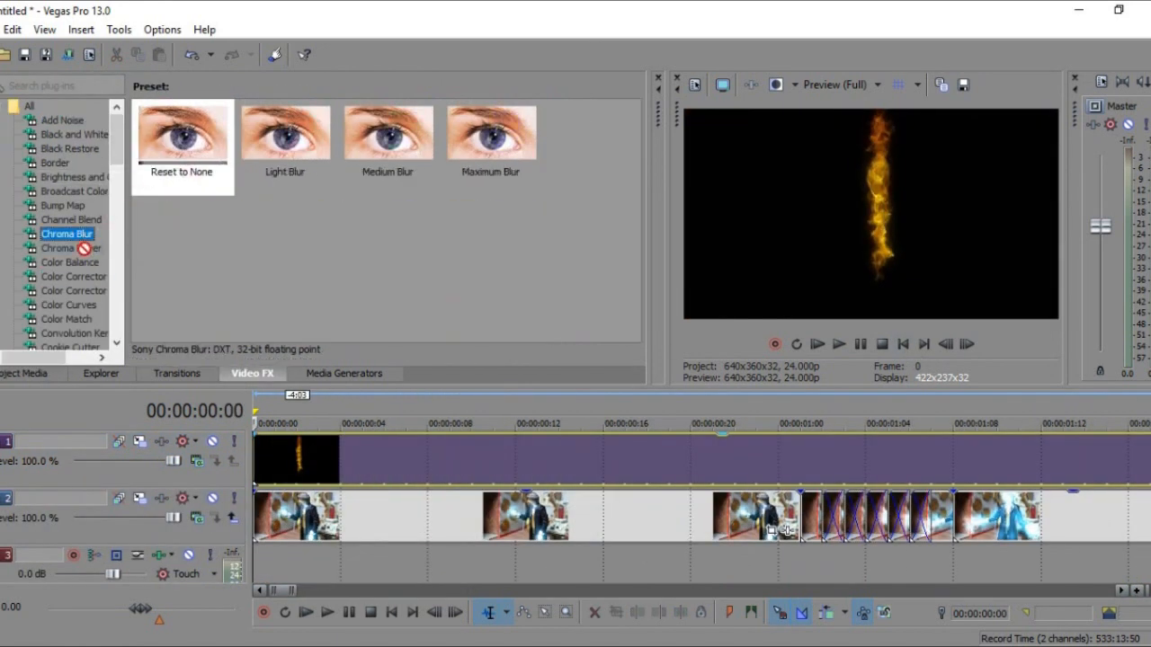
left_click(71, 248)
left_click_drag(181, 139, 303, 458)
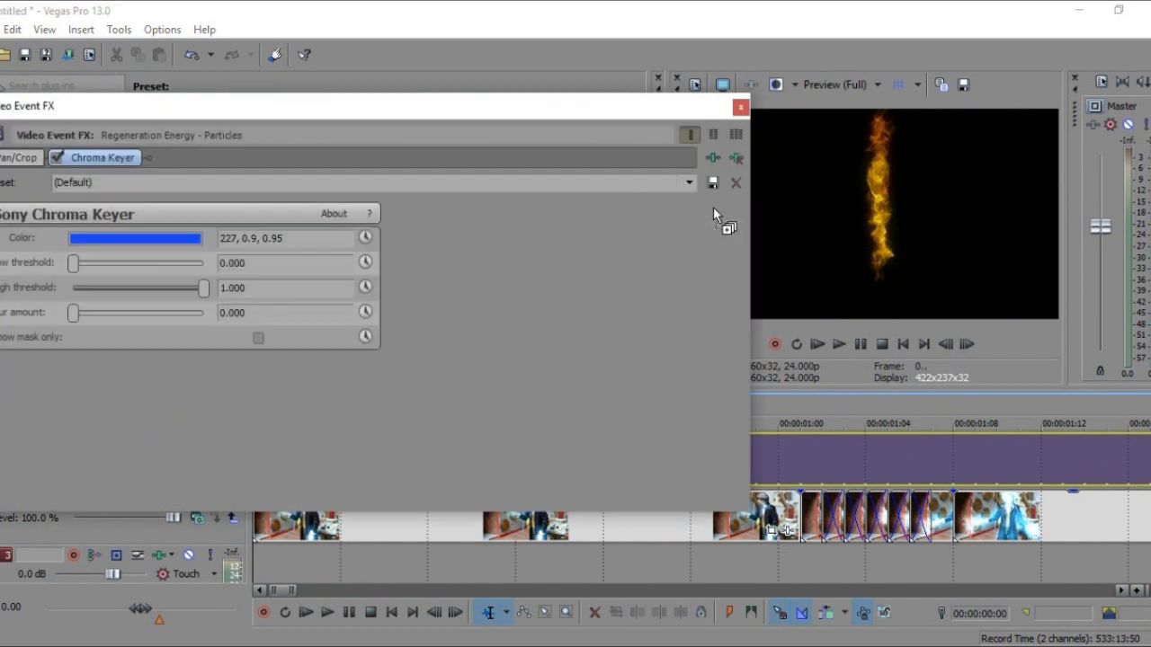
Step: Key out black in the Chroma Keyer, with a low threshold of 0.408 and a high threshold of 0.837
left_click(176, 241)
left_click_drag(134, 316, 172, 457)
left_click(312, 441)
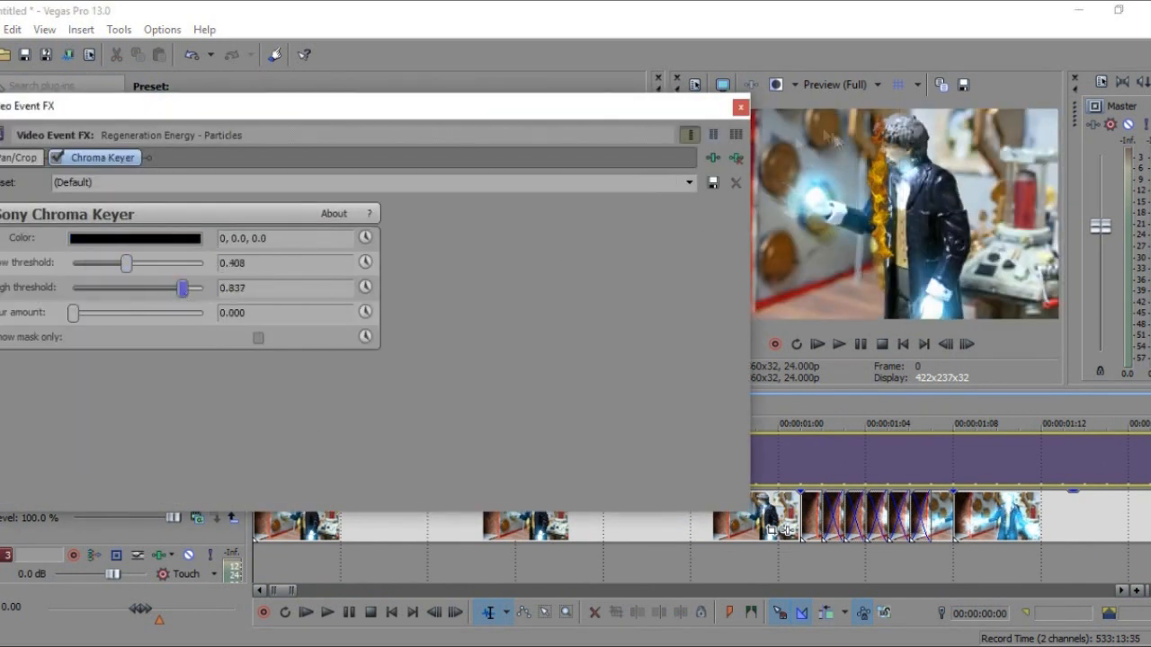
left_click(741, 107)
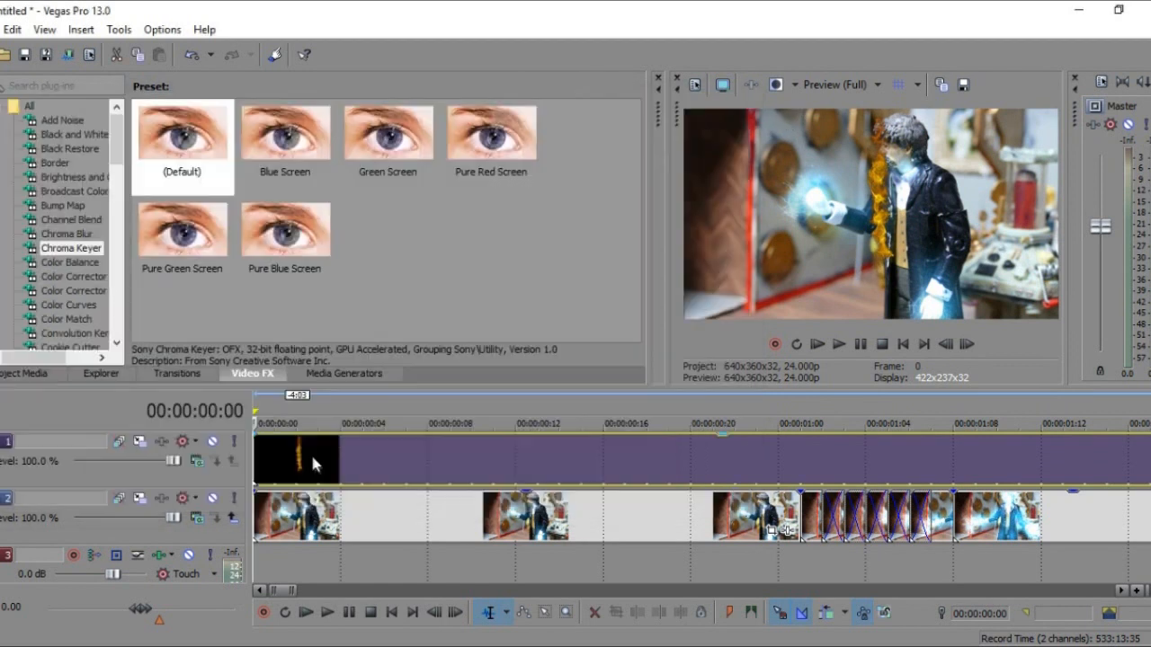
Step: Split the particles clip where the first photo clip ends and delete the remainder
left_click(799, 442)
key("s")
key("Delete")
Step: Enlarge the particles clip with Event Pan/Crop to a crop about 261 wide, and rotate and reposition the flame at the raised hand
left_click(647, 458)
left_click(771, 474)
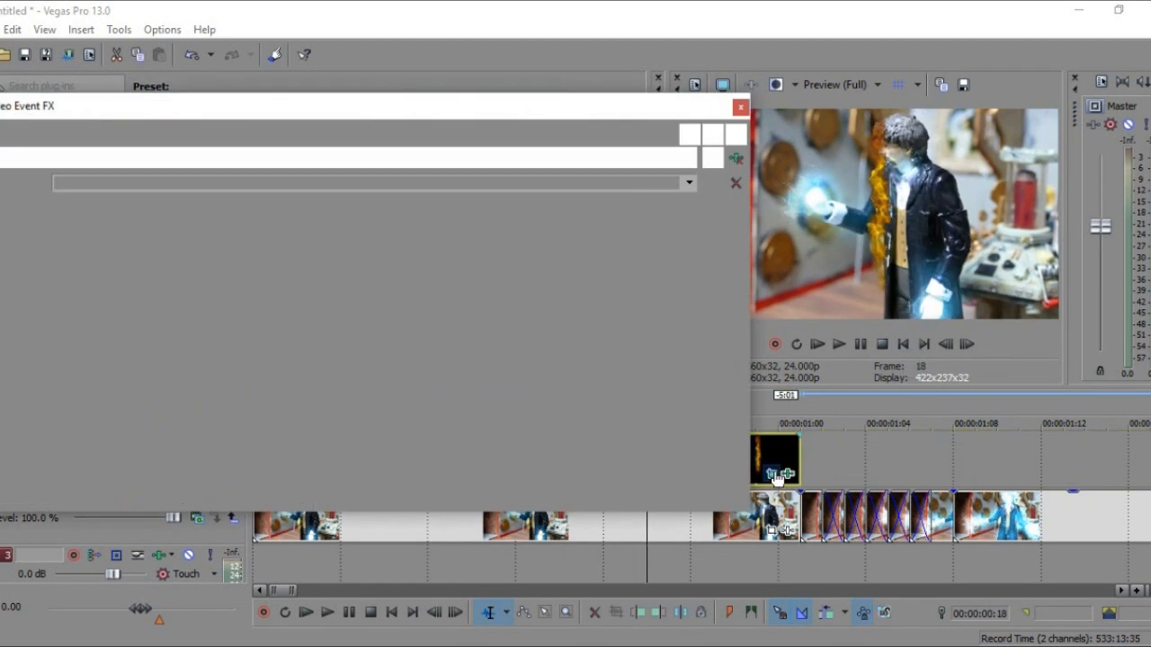
left_click_drag(643, 411, 589, 351)
left_click_drag(549, 292, 545, 346)
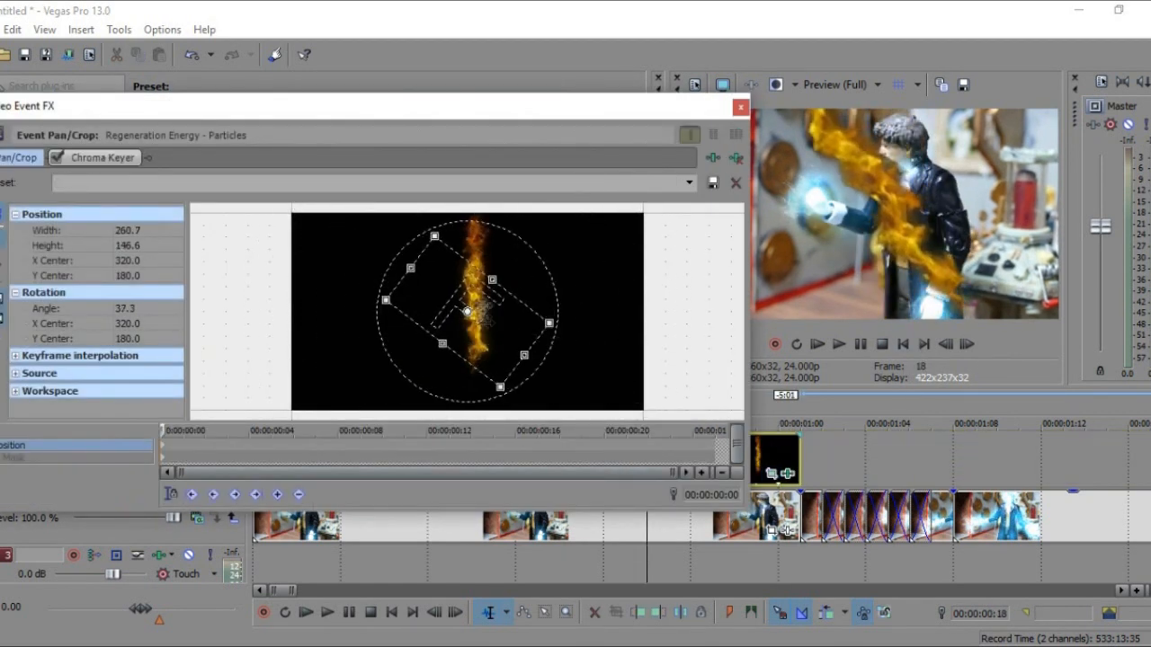
left_click_drag(483, 312, 507, 325)
left_click_drag(699, 111, 624, 115)
left_click_drag(497, 340, 508, 342)
mouse_move(461, 323)
left_mouse_down()
mouse_move(458, 357)
mouse_move(482, 339)
mouse_move(449, 334)
left_mouse_up()
left_click(666, 111)
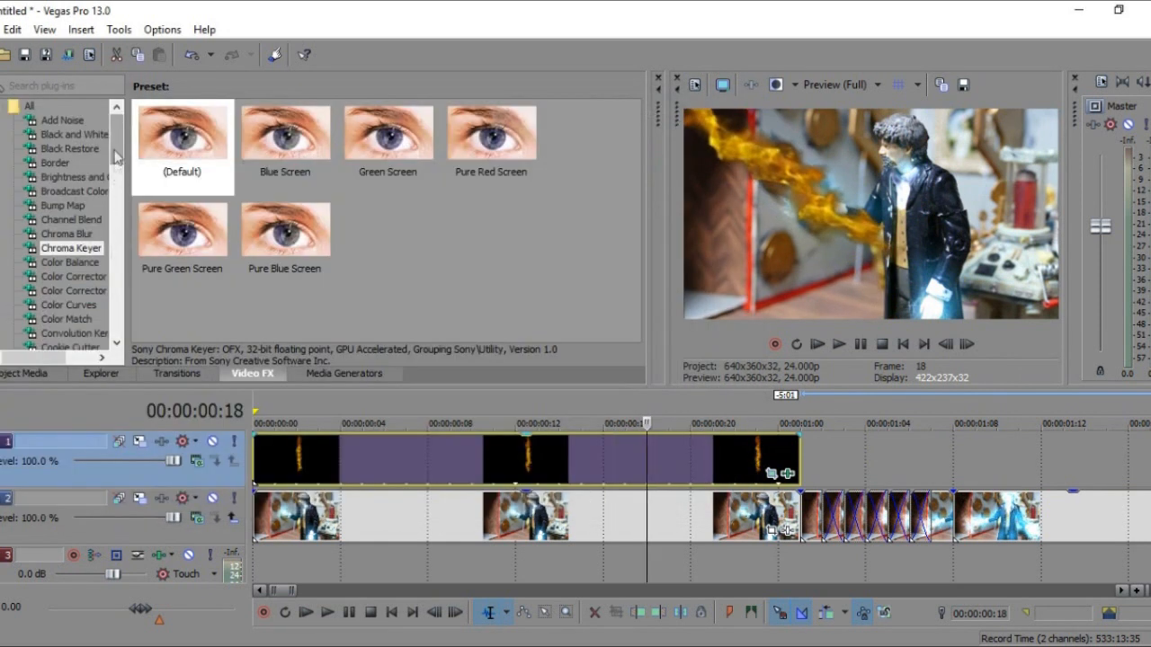
Step: Apply the Black and White effect with its default preset to the Regeneration Energy - Particles clip
left_click(73, 277)
left_click(72, 135)
left_click_drag(183, 140, 413, 457)
left_click(666, 111)
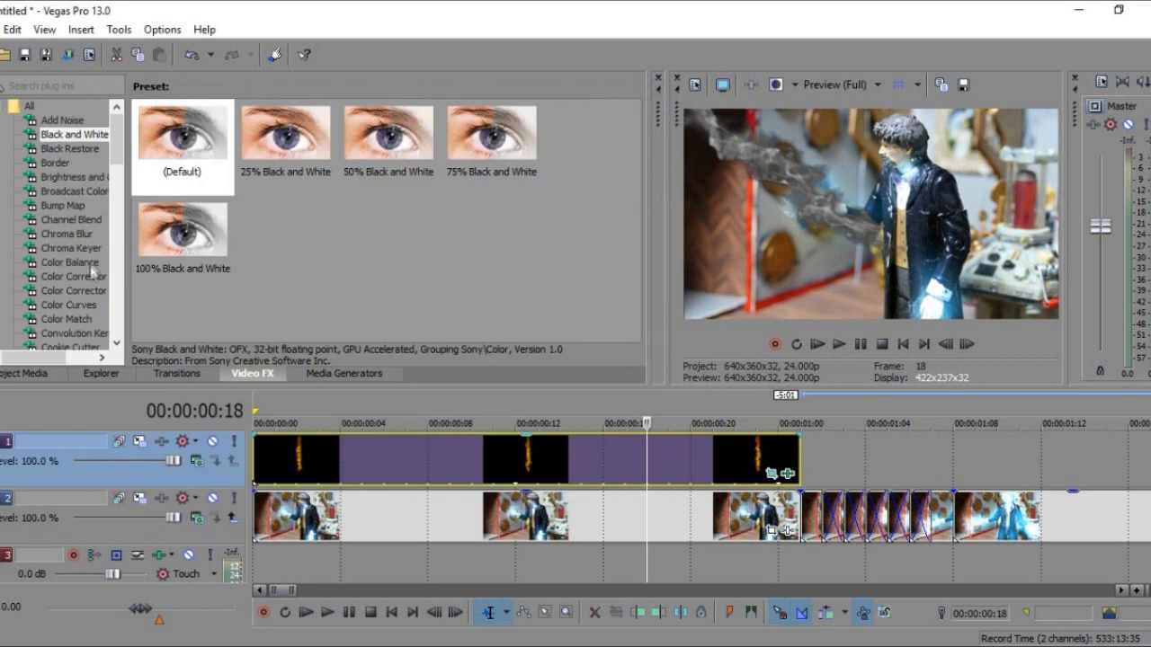
Step: Apply the Color Corrector effect with the regen preset to the particles clip and fine-tune its tint on the colour wheel
left_click(75, 277)
scroll(605, 191, "down", 2)
left_click_drag(388, 224, 411, 457)
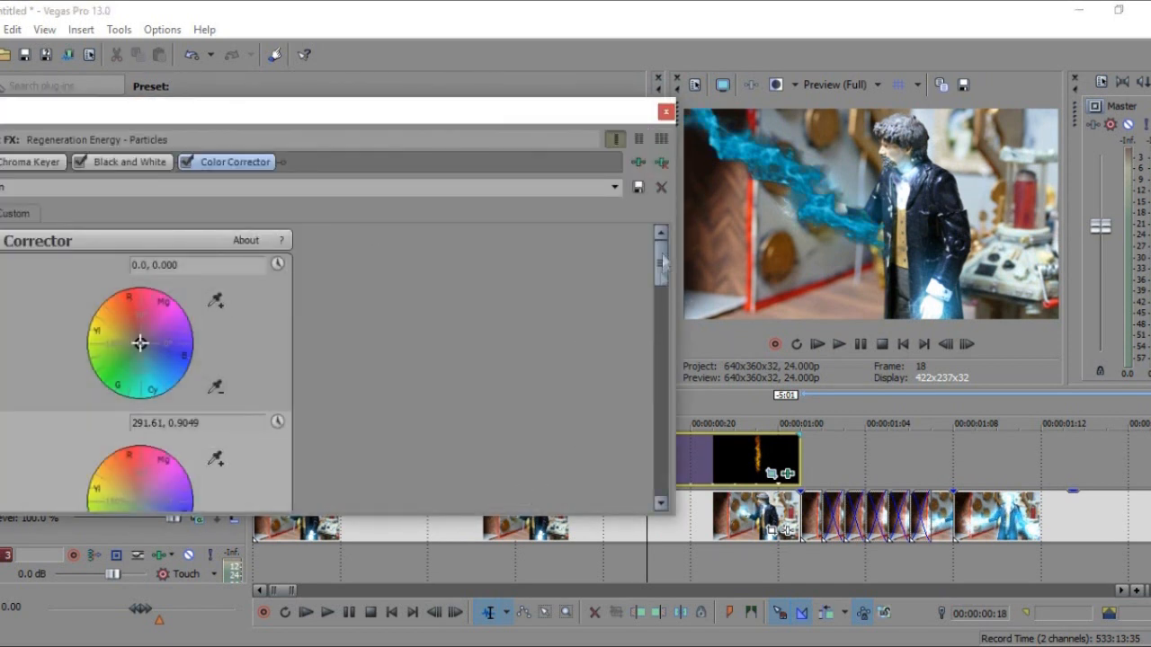
left_click_drag(662, 262, 663, 386)
left_click_drag(158, 354, 150, 342)
left_click(666, 112)
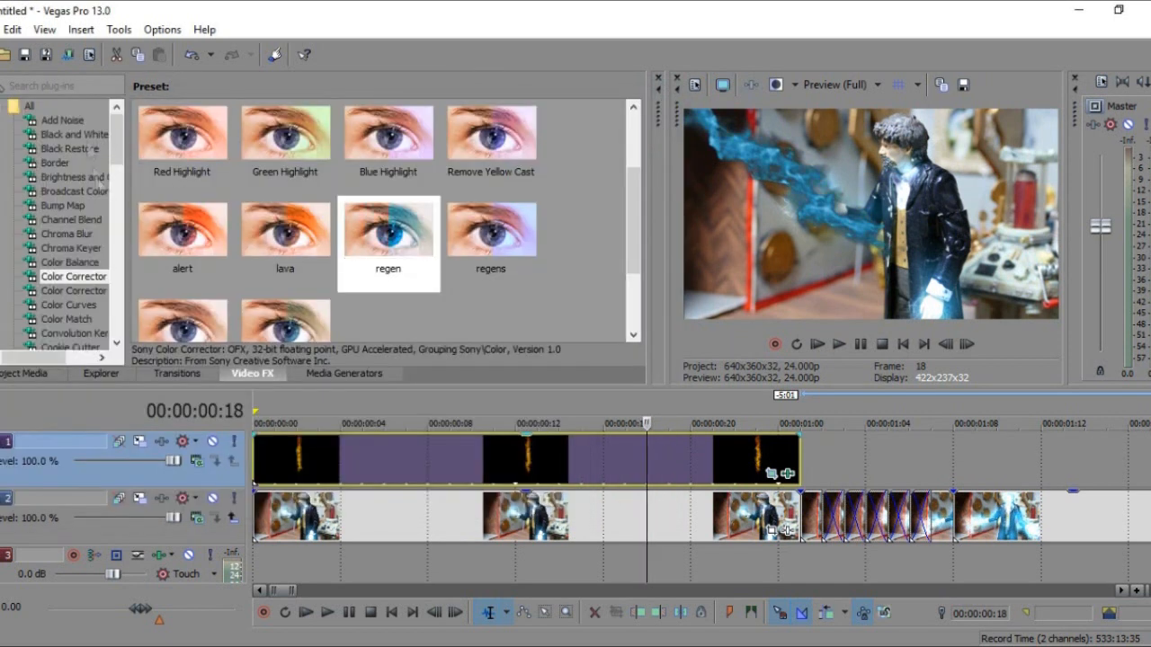
Step: Apply the Brightness and Contrast effect with the Brighter preset to the particles clip and set its brightness to about 0.306
left_click(74, 177)
left_click_drag(275, 145, 512, 458)
left_click_drag(75, 243, 88, 248)
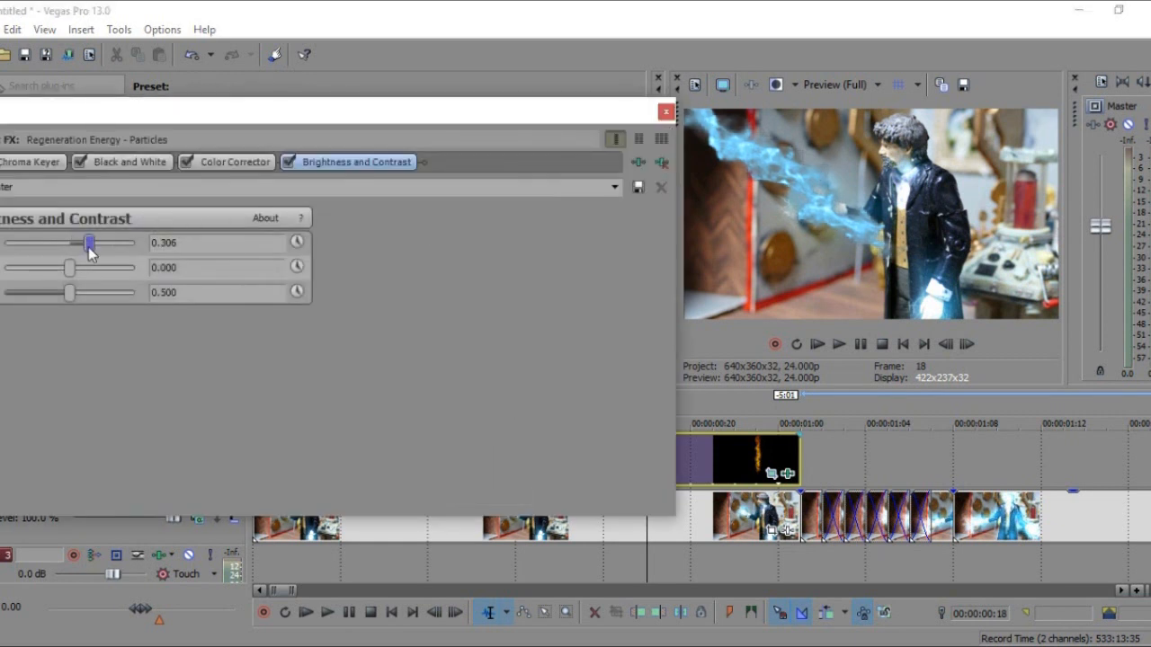
Step: Change the particles clip's Color Corrector to the regens preset and shift its tint toward blue
left_click(151, 163)
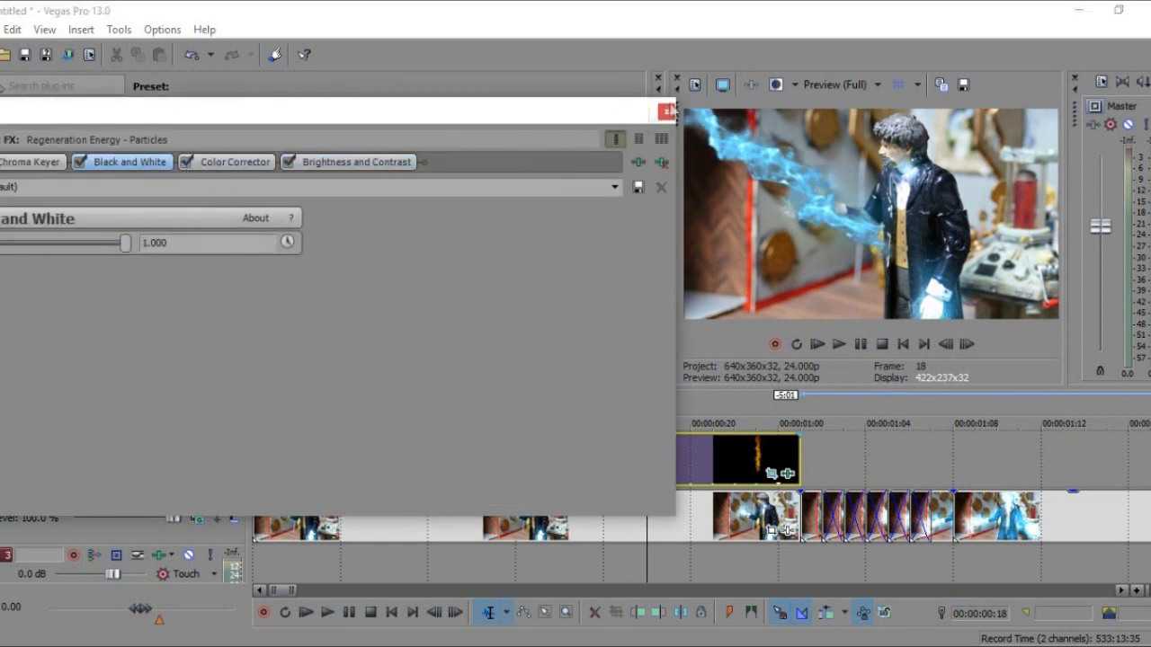
left_click(235, 162)
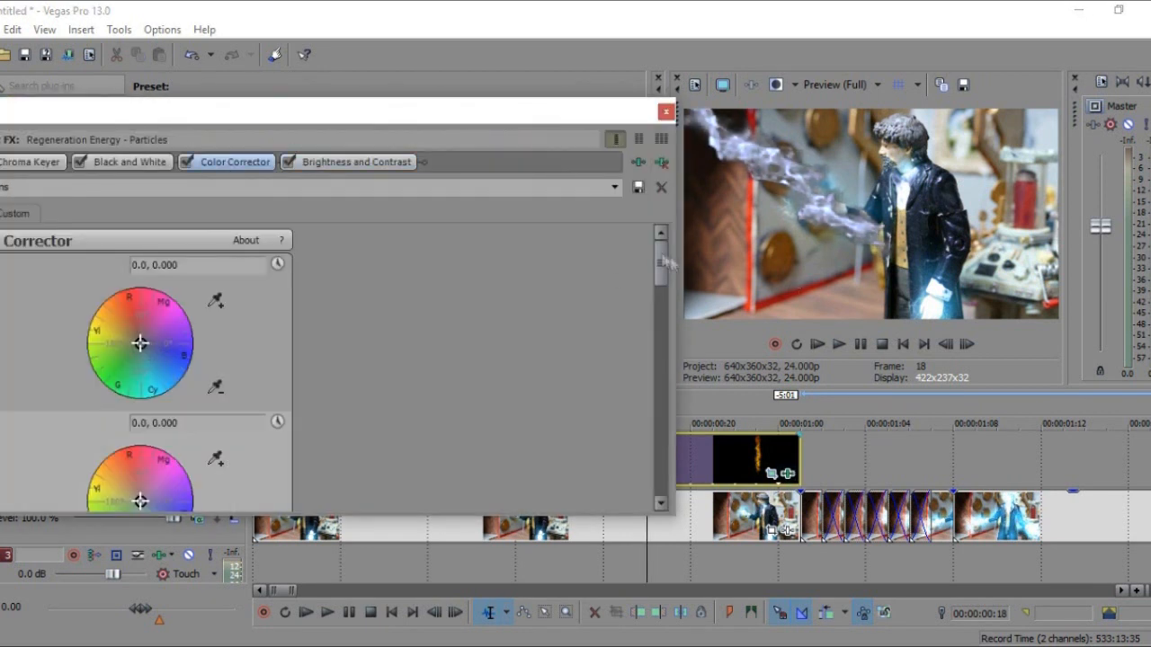
left_click_drag(659, 396, 650, 417)
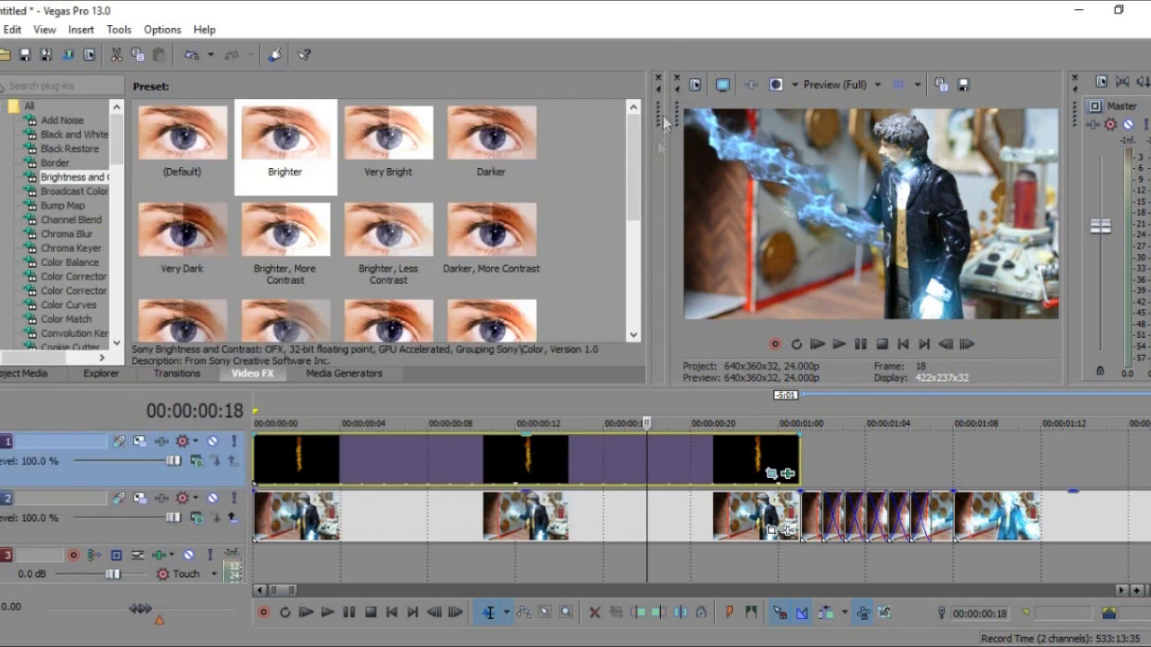
Step: Apply the Cookie Cutter effect with its default preset to the particles clip
left_click(71, 276)
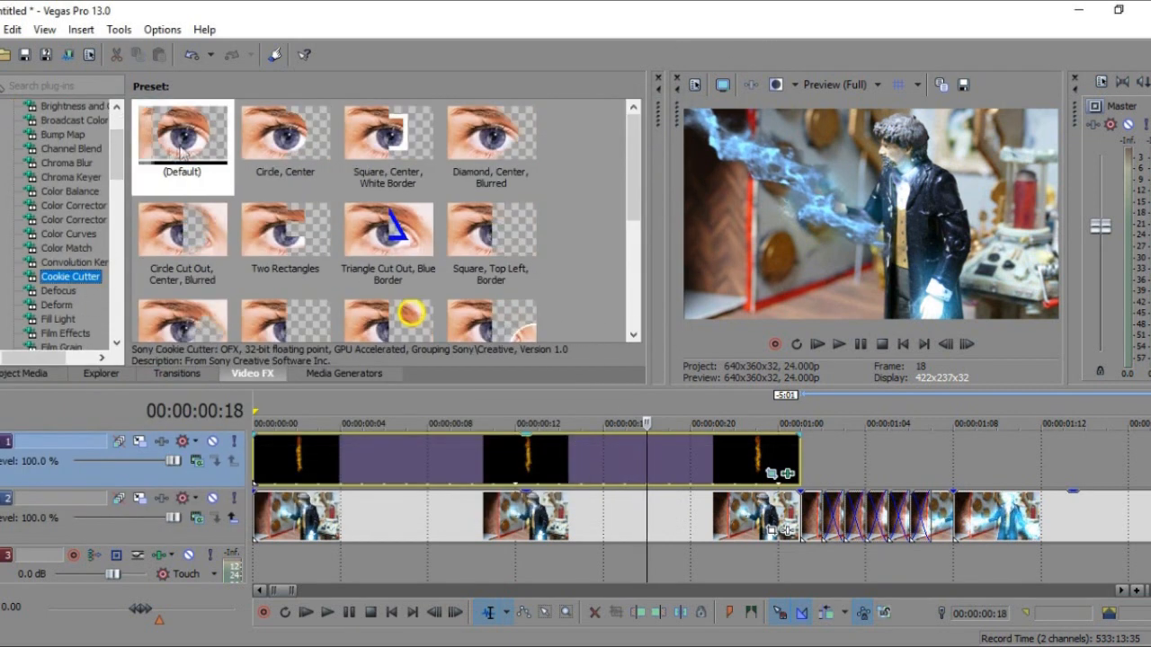
left_click_drag(213, 149, 570, 462)
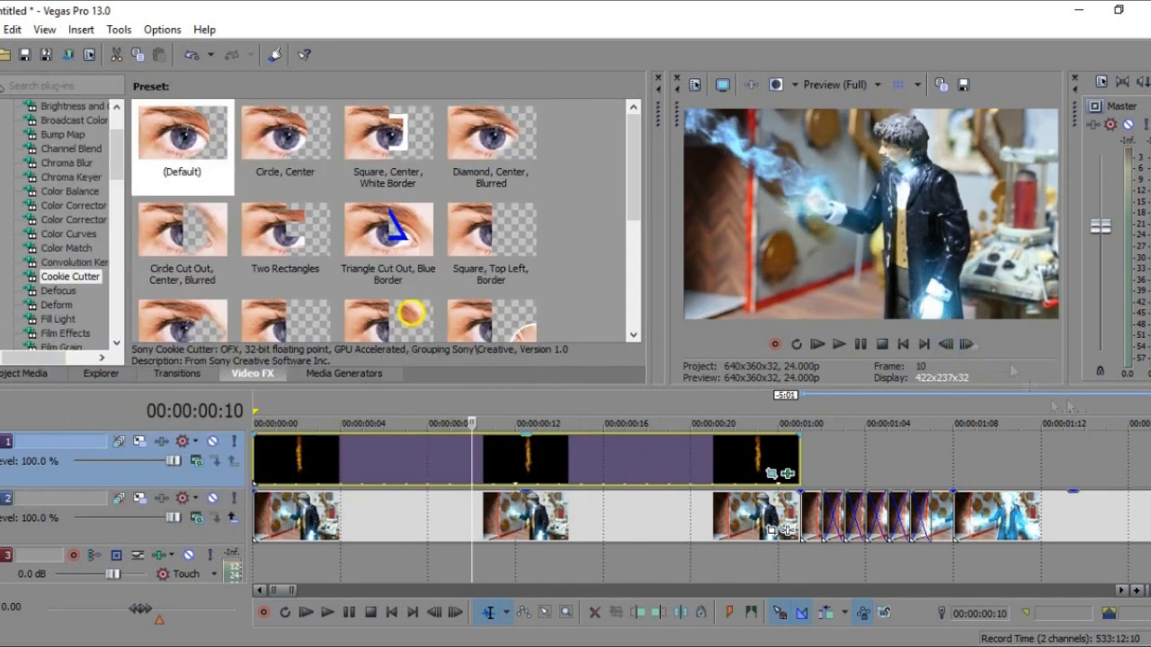
Step: Insert a video track for a duplicate particles clip, rotate its crop to about -212.7 and centre it at about 415.7, 267.0 for the lowered hand
left_click(81, 29)
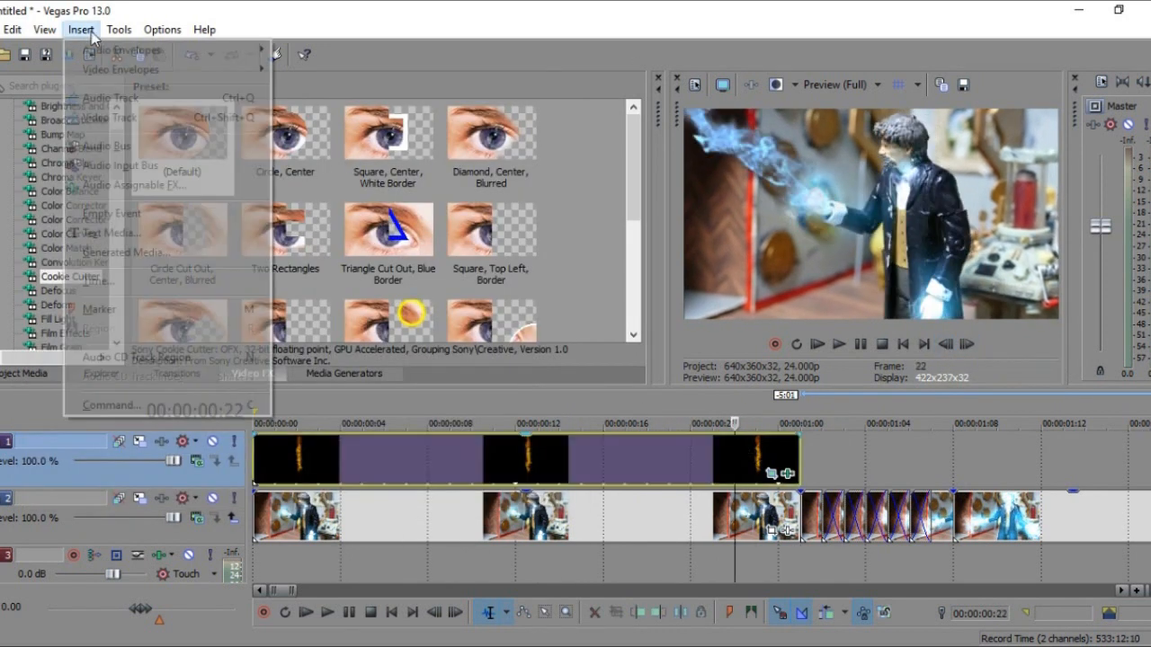
left_click(101, 66)
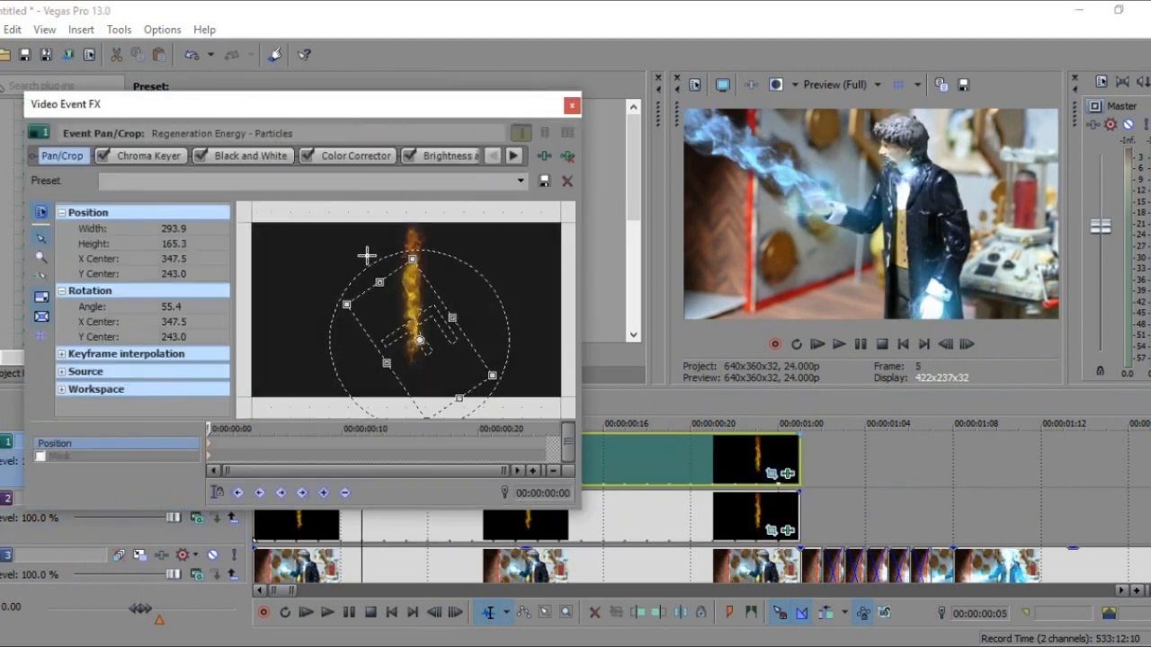
left_click_drag(492, 286, 271, 277)
left_click_drag(454, 323, 490, 345)
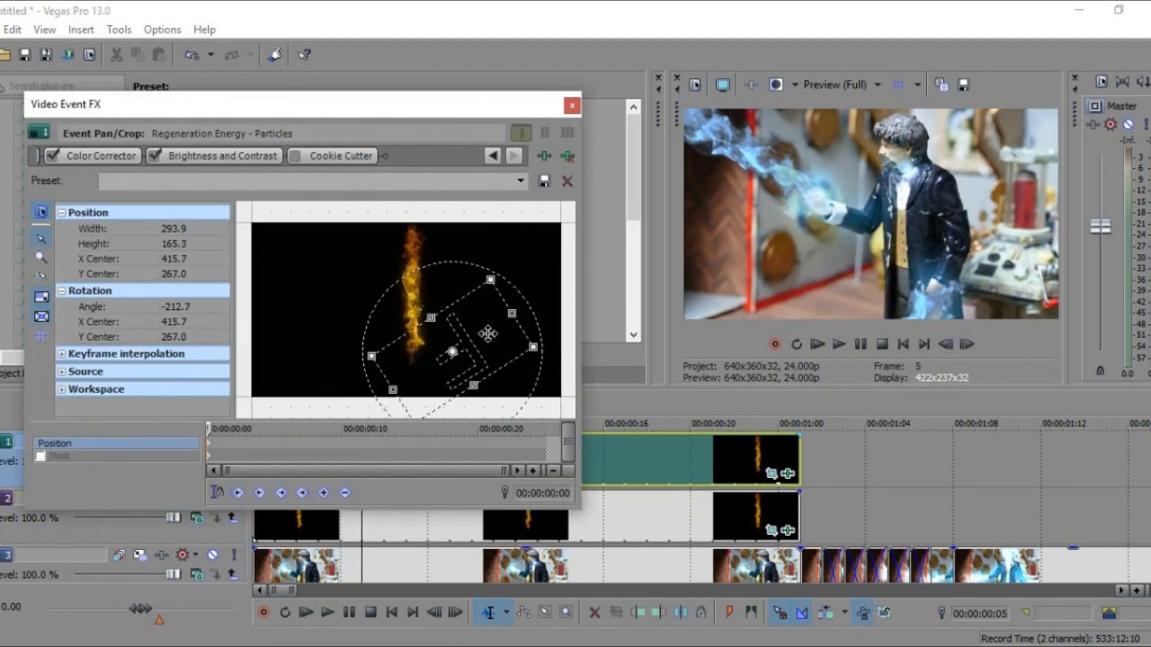
Step: Enable the duplicate particles clip's Cookie Cutter and set its method to Cut away section
left_click(306, 158)
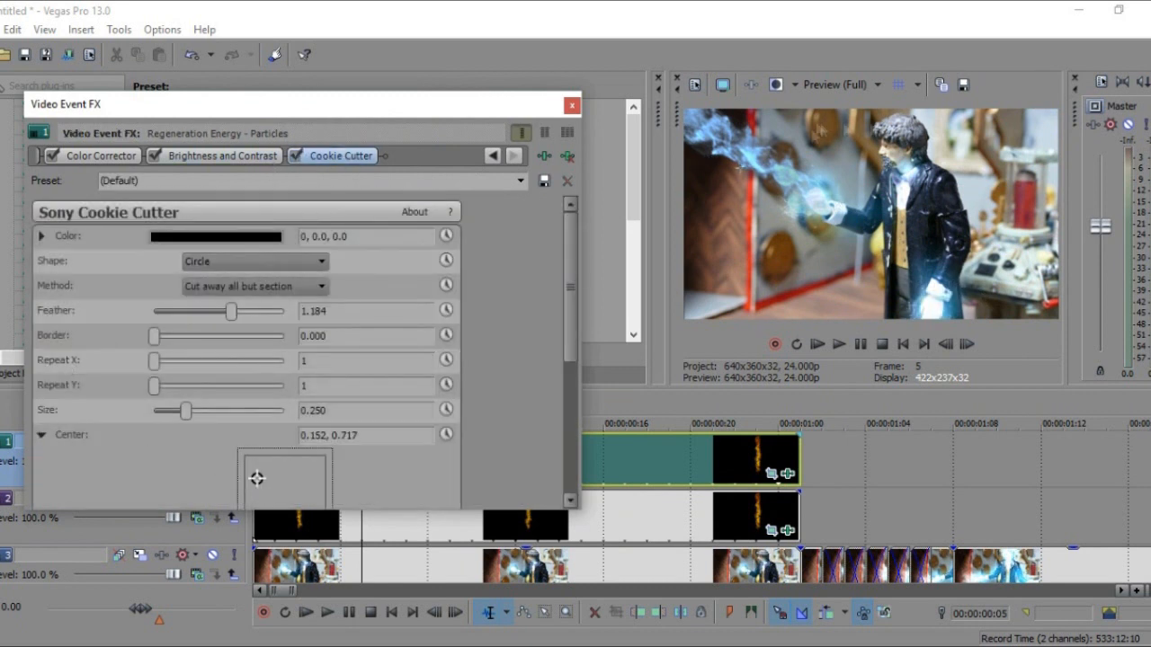
left_click(257, 286)
left_click(243, 316)
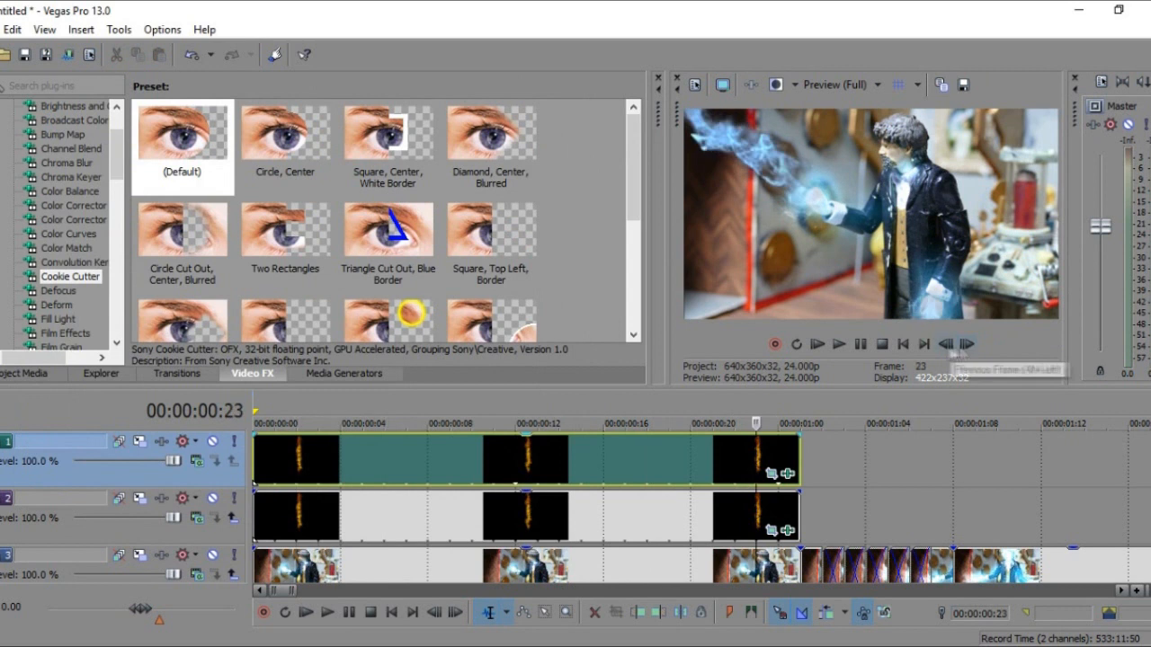
Step: Paste a copy of the particles clip after the existing one on the upper track and trim it to one frame
left_click(806, 459)
key("ctrl+v")
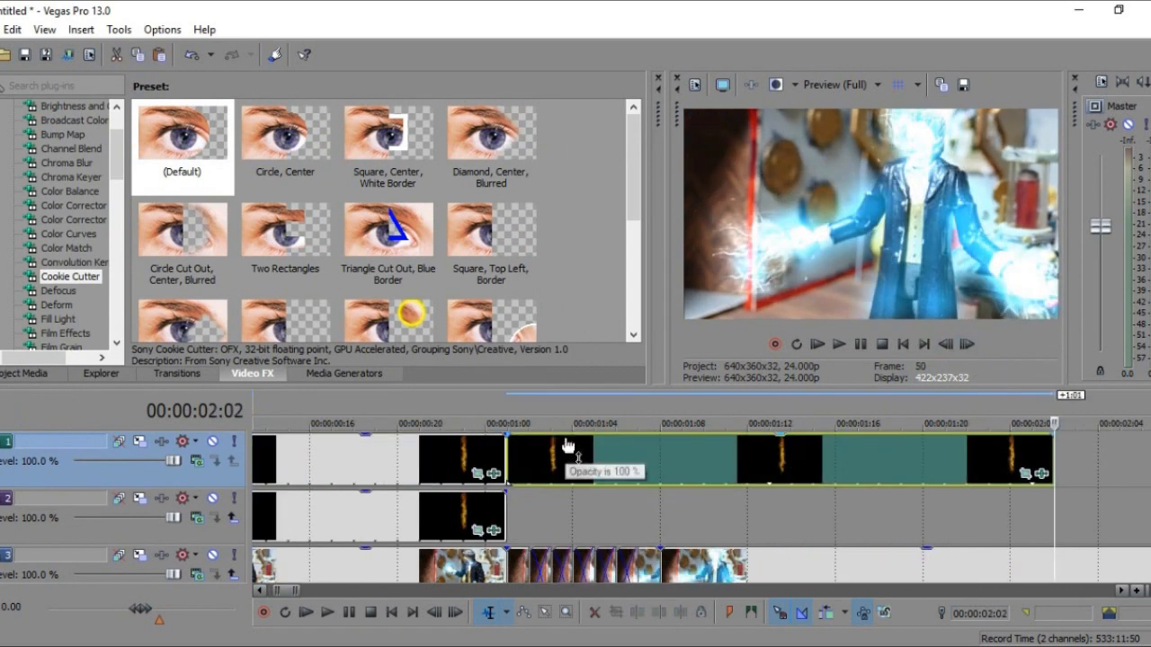
left_click(601, 562)
left_click(525, 467)
key("s")
key("Delete")
left_click(516, 464)
scroll(516, 464, "up", 3)
left_click(794, 559)
left_click(779, 454)
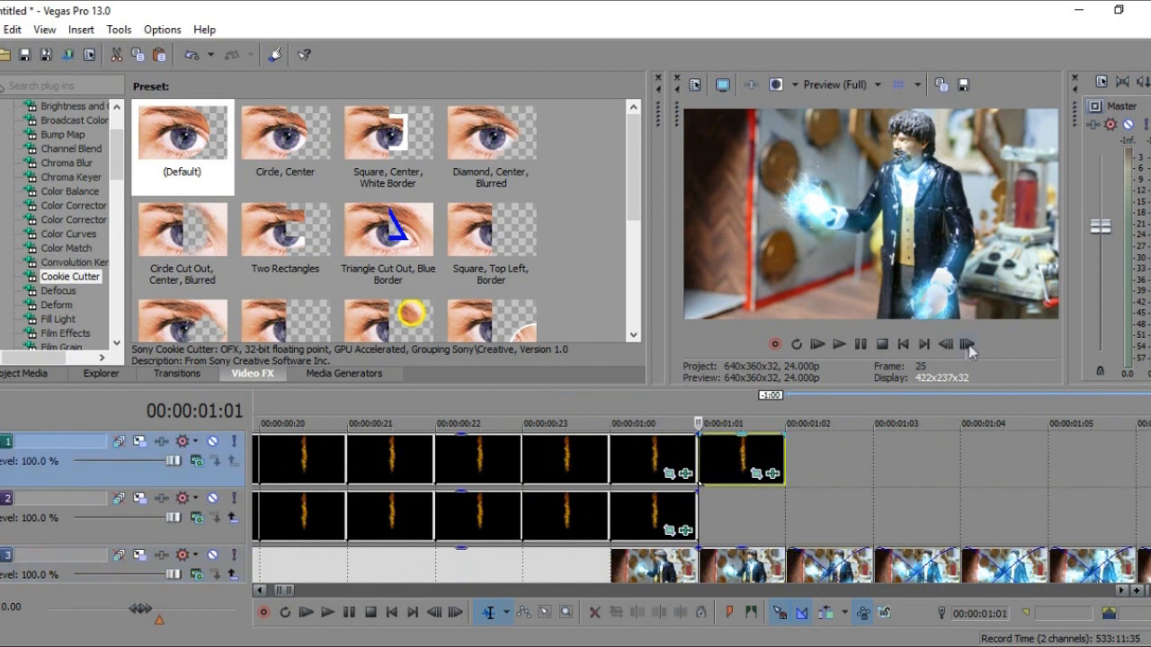
Step: Examine the pasted clip's Cookie Cutter settings and compare the preview across the frames around the cut
scroll(796, 478, "up", 3)
left_click(1036, 473)
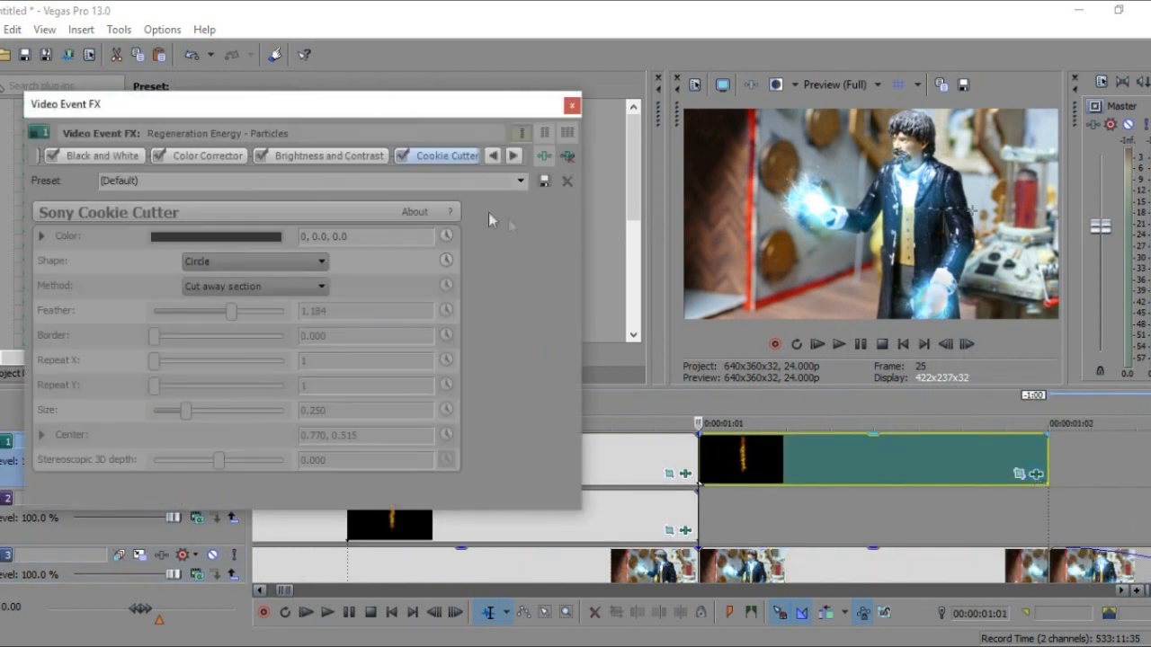
left_click(664, 457)
left_click(905, 344)
left_click(967, 345)
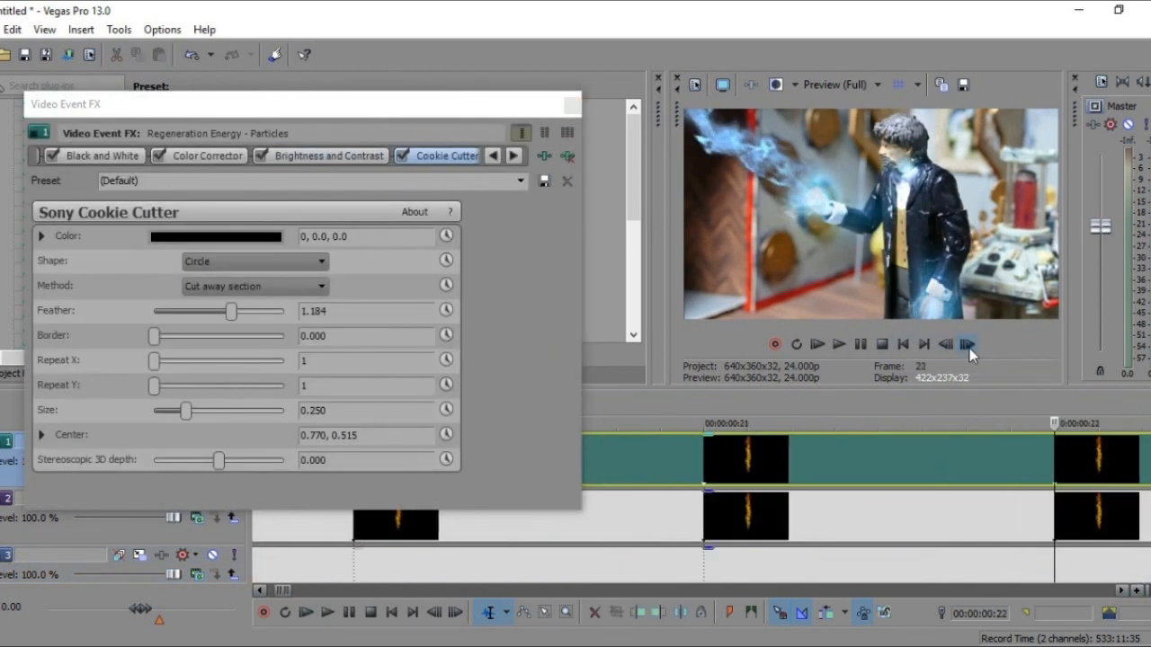
left_click(946, 344)
scroll(792, 472, "down", 2)
left_click(571, 107)
key("space")
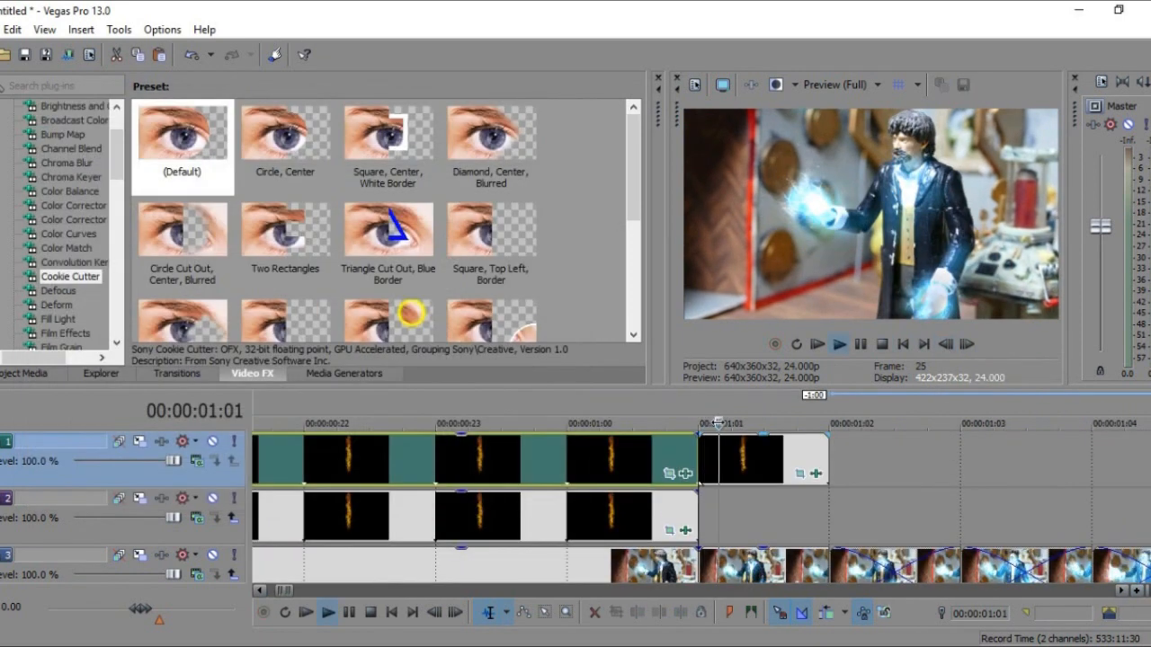
Step: Delete the pasted one-frame particles clip from the upper track
left_click(769, 468)
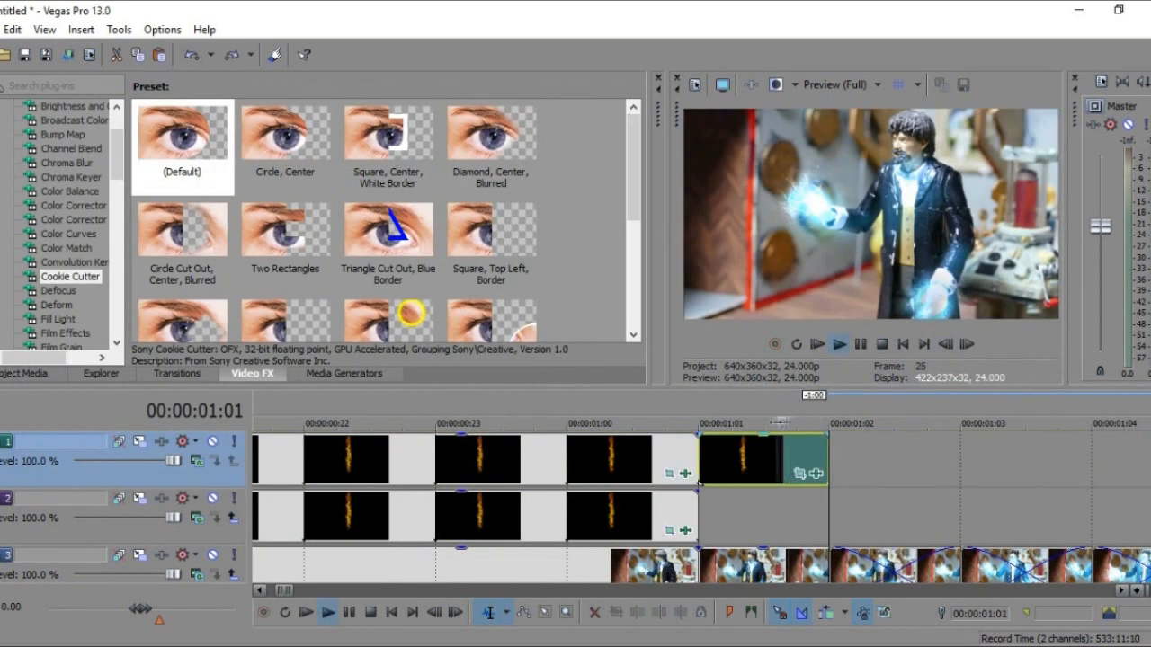
left_click(799, 474)
left_click(571, 107)
left_click(635, 515)
left_click(729, 511)
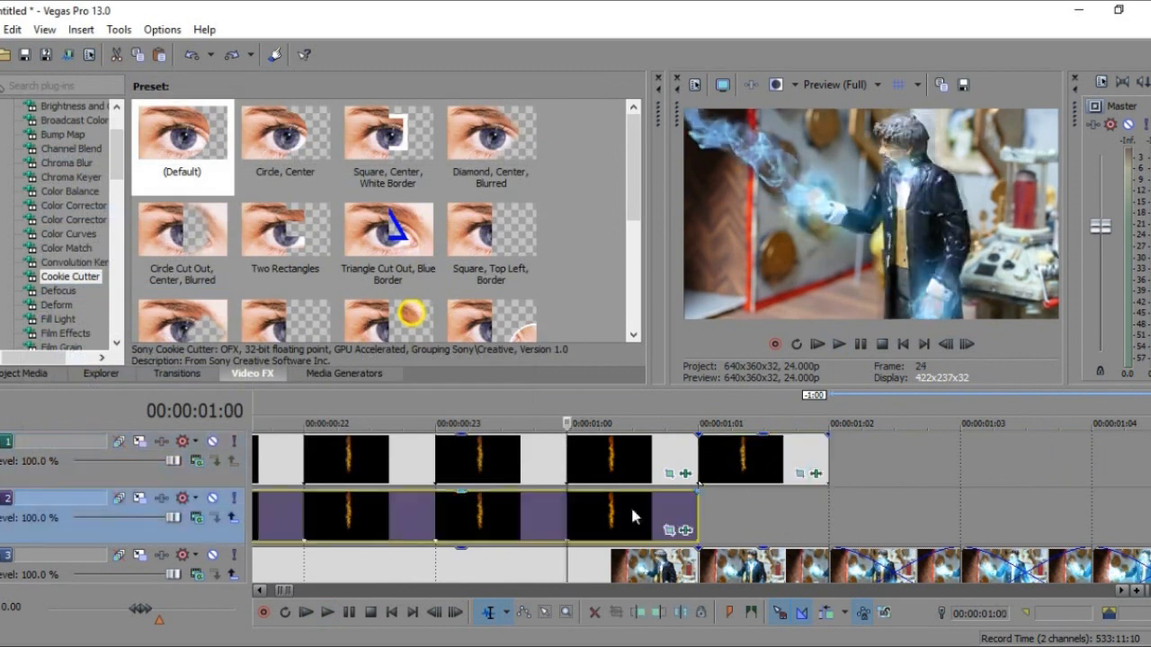
left_click(718, 462)
key("Delete")
Step: Extend both particles clips by one frame, to 00:00:01:02
left_click_drag(696, 463, 827, 463)
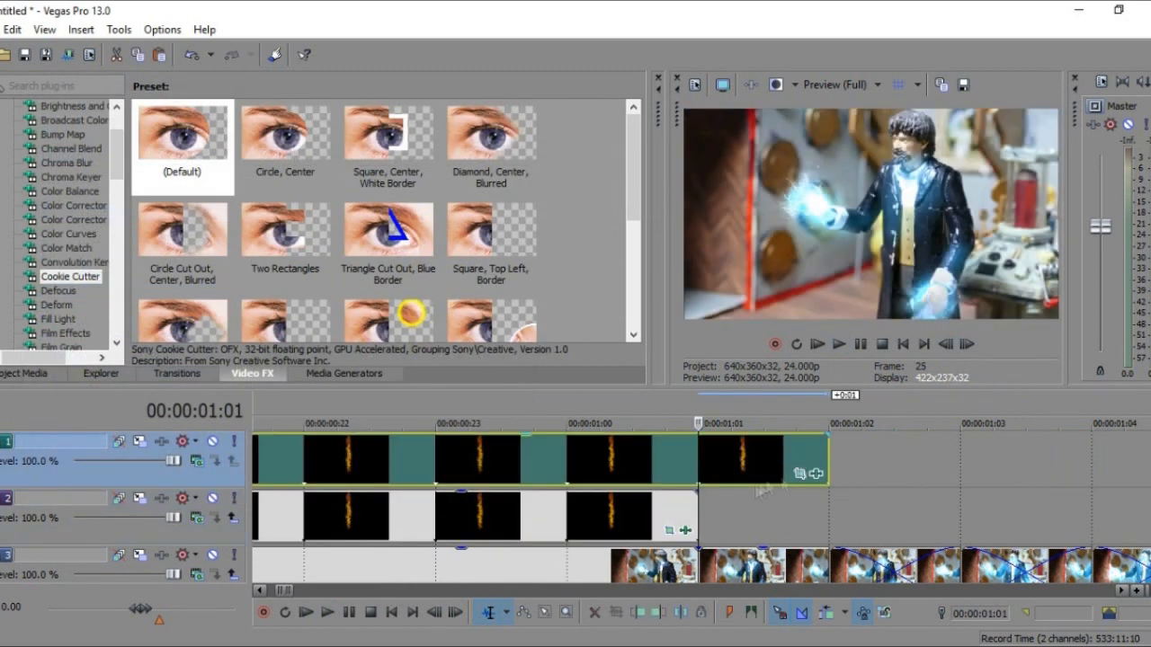
left_click_drag(697, 514, 828, 515)
left_click(966, 344)
left_click(966, 344)
left_click(966, 345)
left_click(966, 344)
key("ctrl+z")
key("ctrl+z")
Step: Split both particles clips at 00:00:01:01
left_click(541, 465)
key("s")
left_click(543, 519)
key("s")
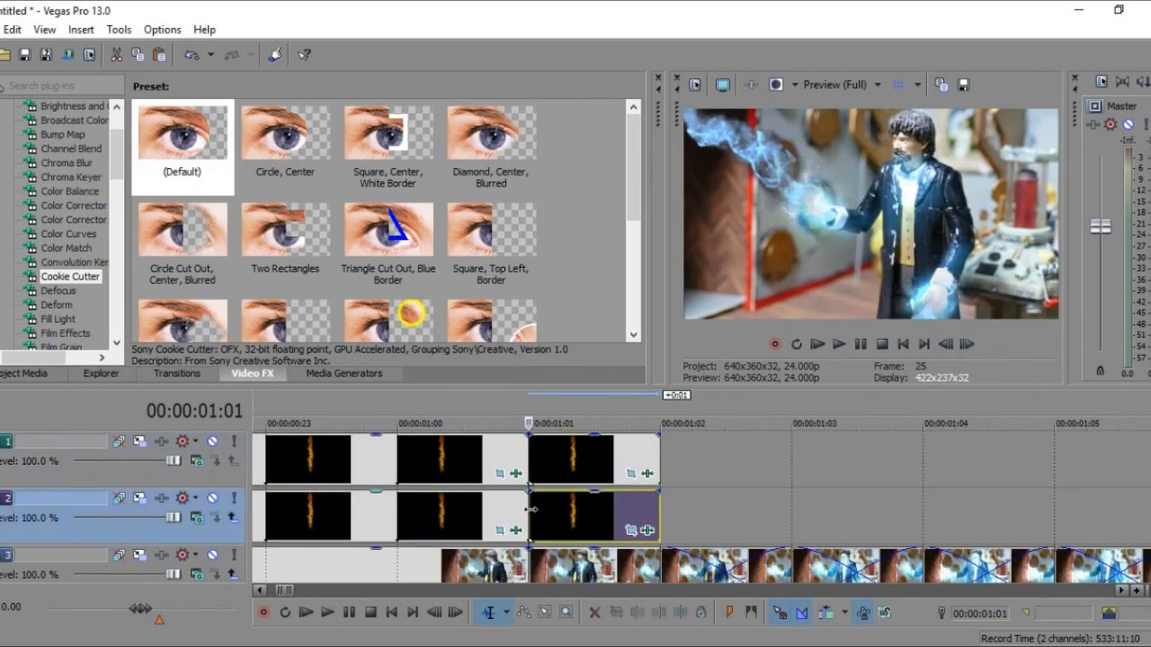
Step: Adjust the Event Pan/Crop of the lower-track particles piece at 00:00:01:01 so the flame meets the raised hand
left_click(631, 531)
left_click_drag(464, 282, 472, 290)
left_click(571, 106)
Step: Extend both particles clips to 00:00:01:03 and split them at 00:00:01:02
left_click_drag(660, 521, 744, 521)
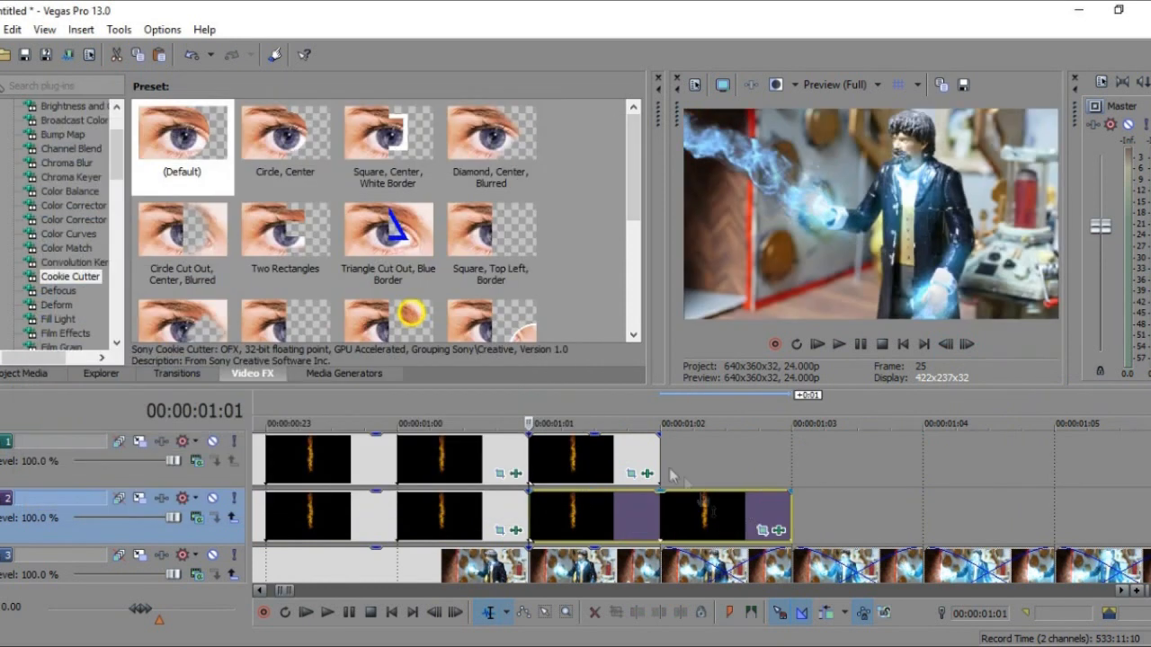
left_click_drag(661, 468, 744, 468)
left_click(662, 521)
key("s")
left_click(662, 474)
key("s")
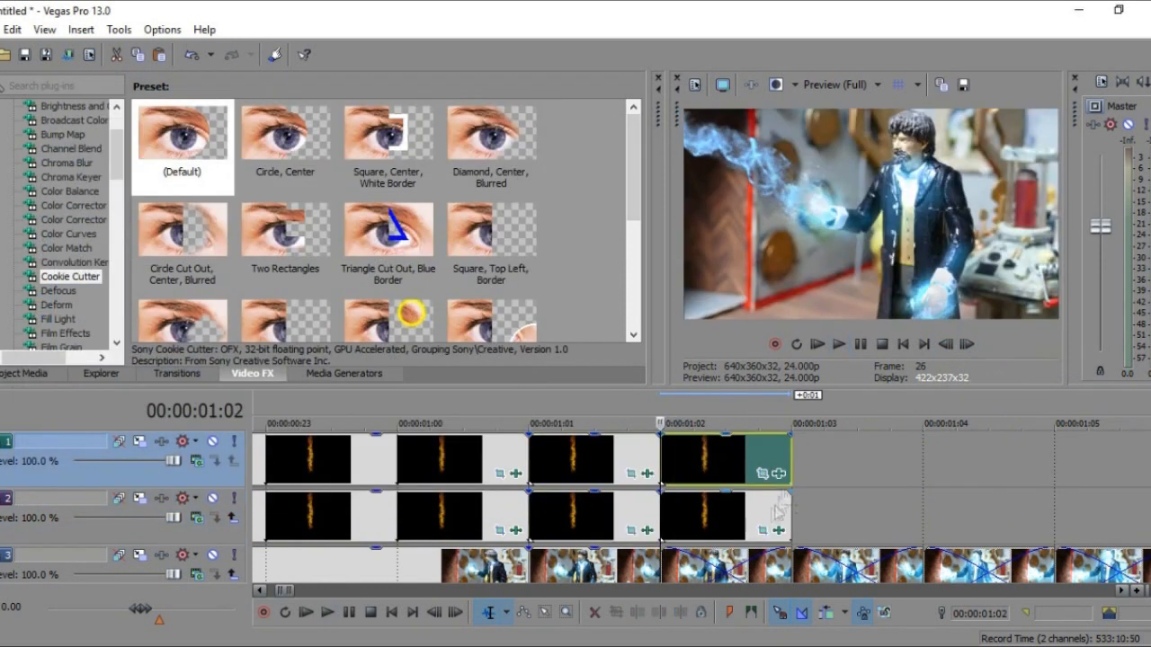
Step: Play back and step through the photo transition to check how the flames follow the hands
left_click(860, 344)
left_click(945, 344)
left_click(946, 344)
key("space")
left_click(860, 344)
left_click(757, 449)
left_click(945, 344)
Step: Extend both particles clips to 00:00:01:04 and split them at 00:00:01:03
left_click(795, 562)
left_click_drag(791, 463, 868, 458)
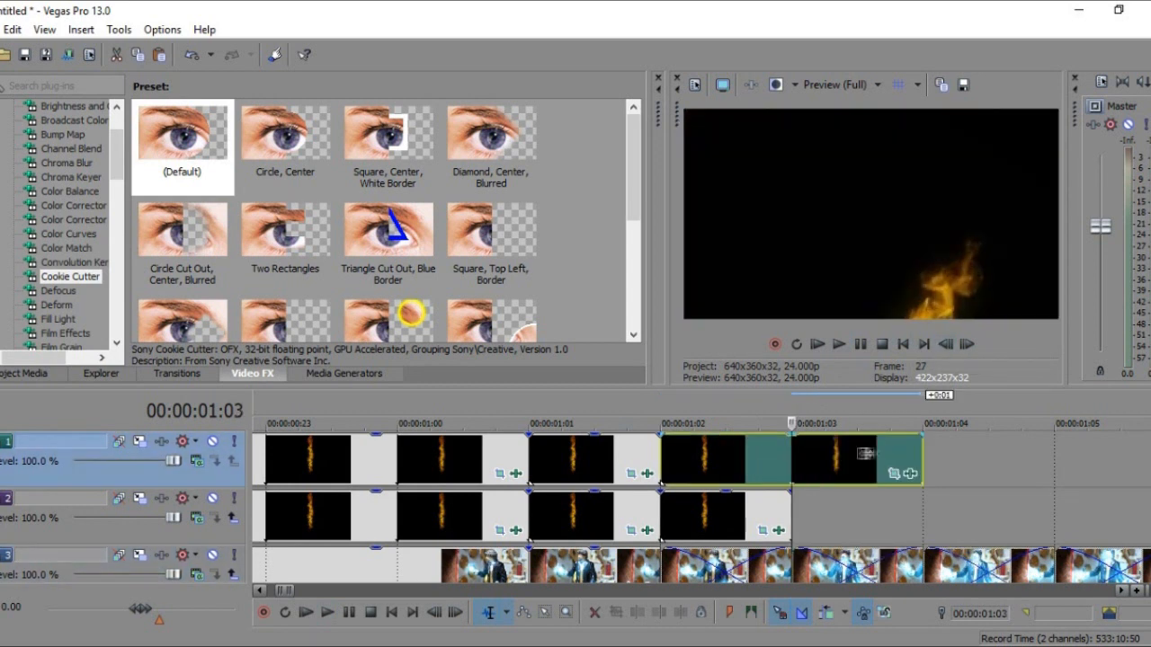
left_click_drag(791, 520, 872, 518)
key("s")
left_click(793, 456)
key("s")
Step: Adjust the Event Pan/Crop of the lower-track particles piece at 00:00:01:03 to align its flame with the raised hand
left_click(967, 344)
left_click(945, 345)
left_click(893, 530)
left_click_drag(453, 293, 468, 313)
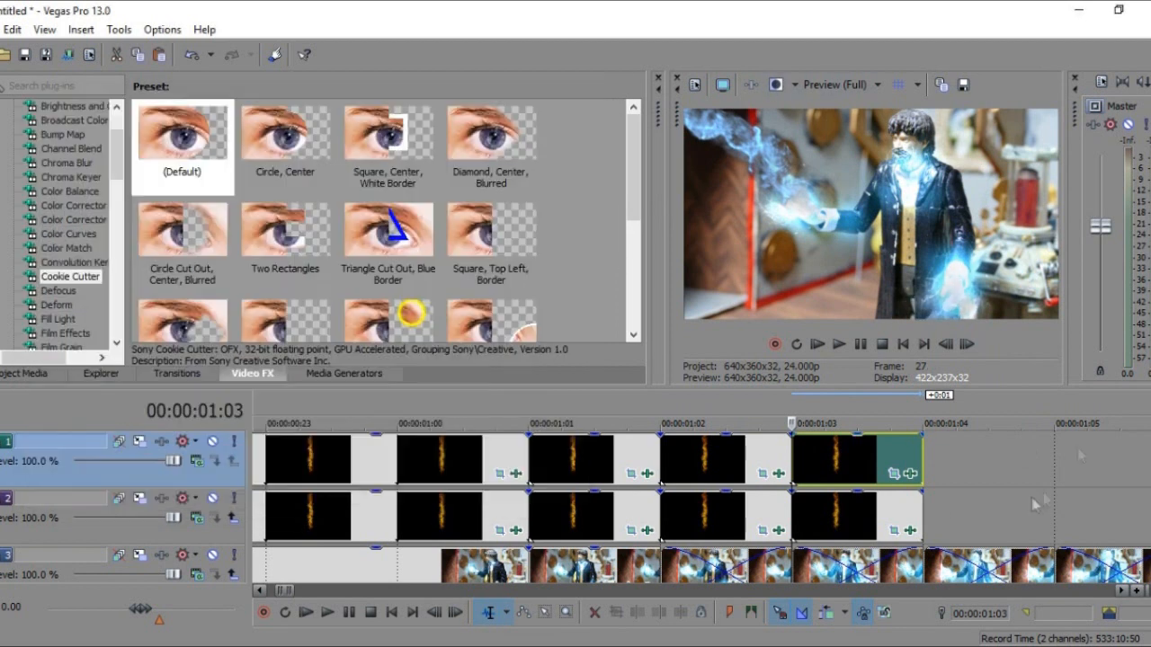
Step: Extend both particles clips to 00:00:01:05, split them at 00:00:01:04, and open the new piece's Event Pan/Crop and effect chain
left_click_drag(921, 519, 1053, 520)
left_click_drag(922, 459, 1053, 458)
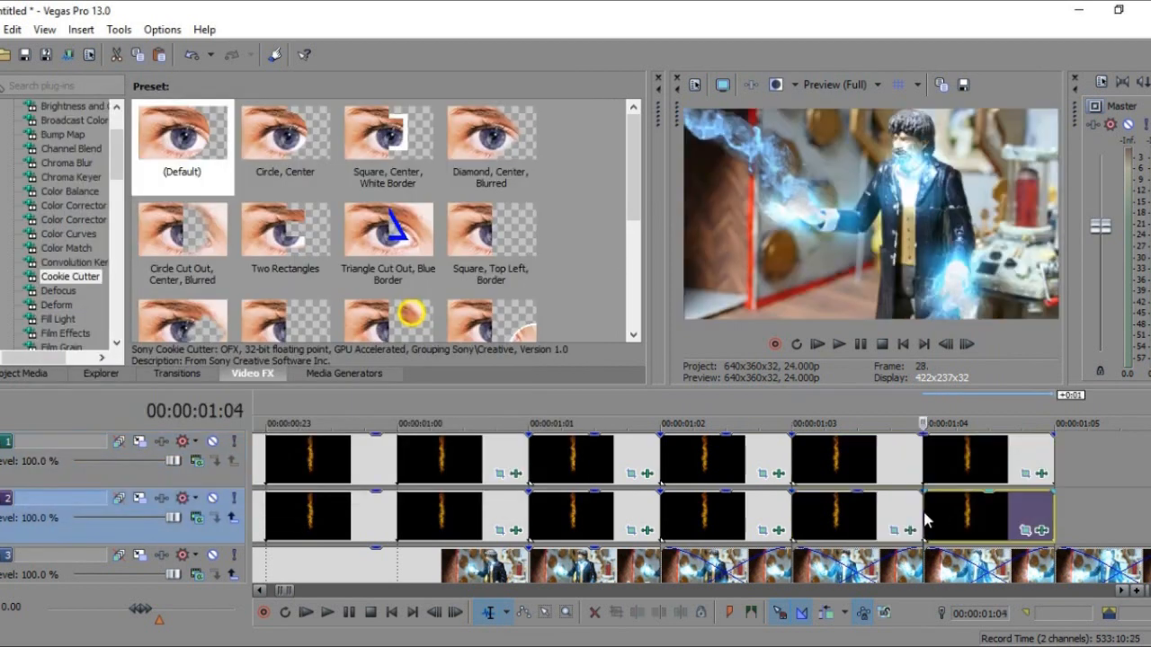
left_click(1025, 474)
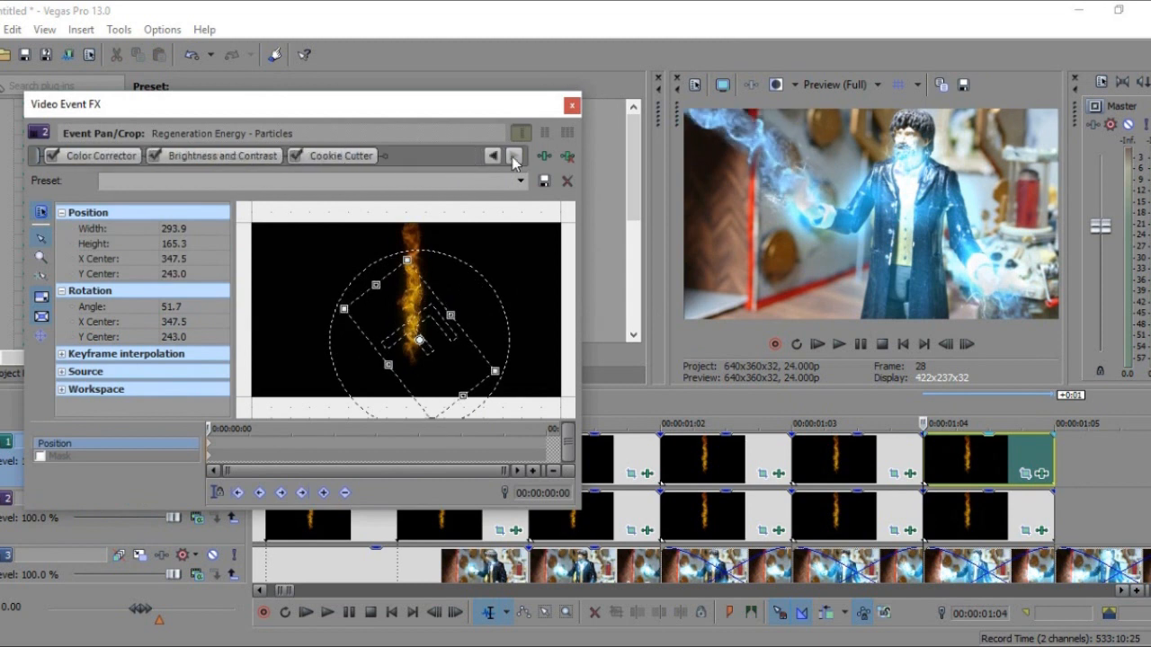
left_click(514, 157)
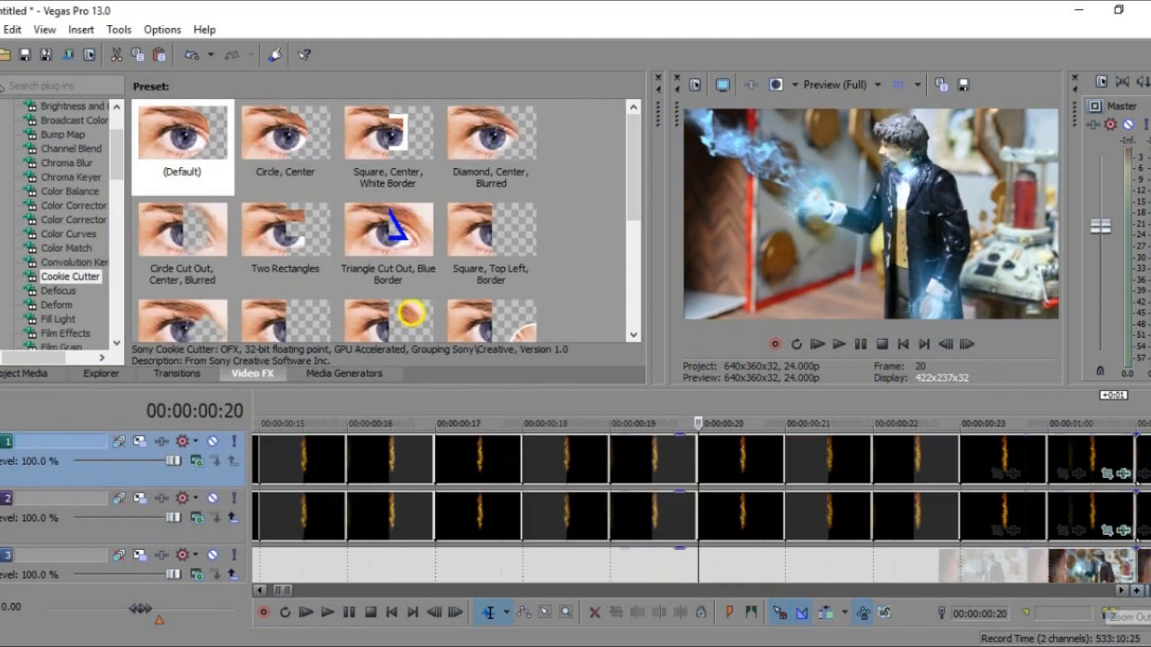
Step: Play back the flame animation to check the alignment over the edited frames
key("space")
left_click(861, 346)
left_click(536, 514)
left_click(531, 460)
left_click(860, 347)
scroll(692, 477, "up", 8)
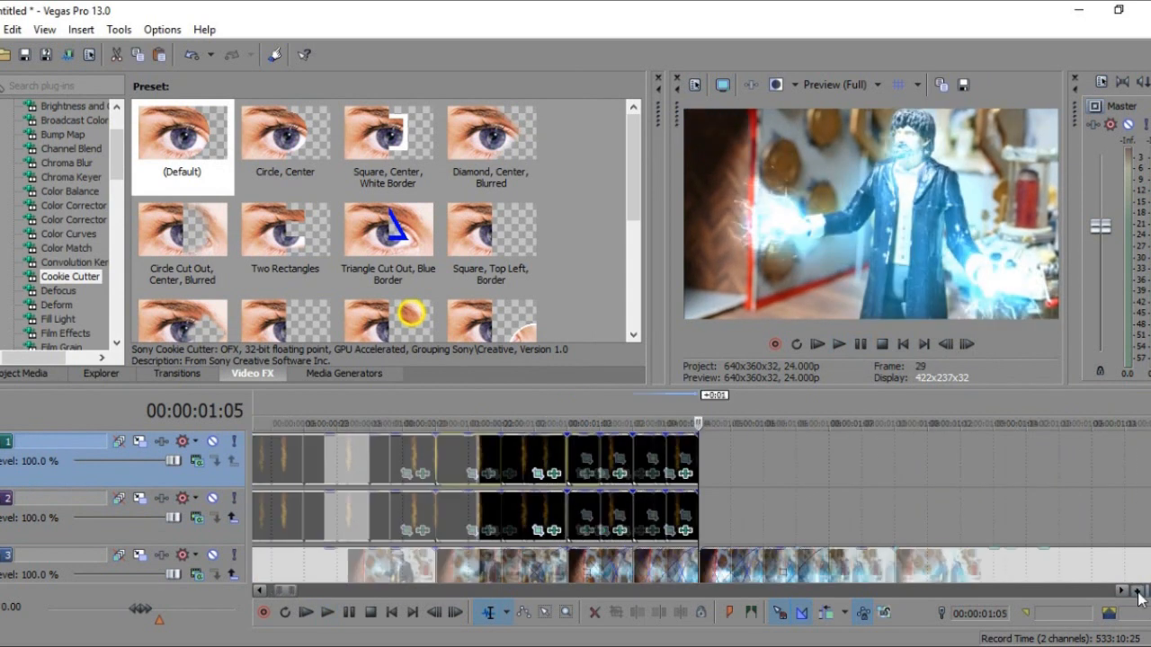
Step: Reposition the flame of the lower-track particles piece at 00:00:01:05 with Event Pan/Crop to meet the raised hand
left_click(799, 529)
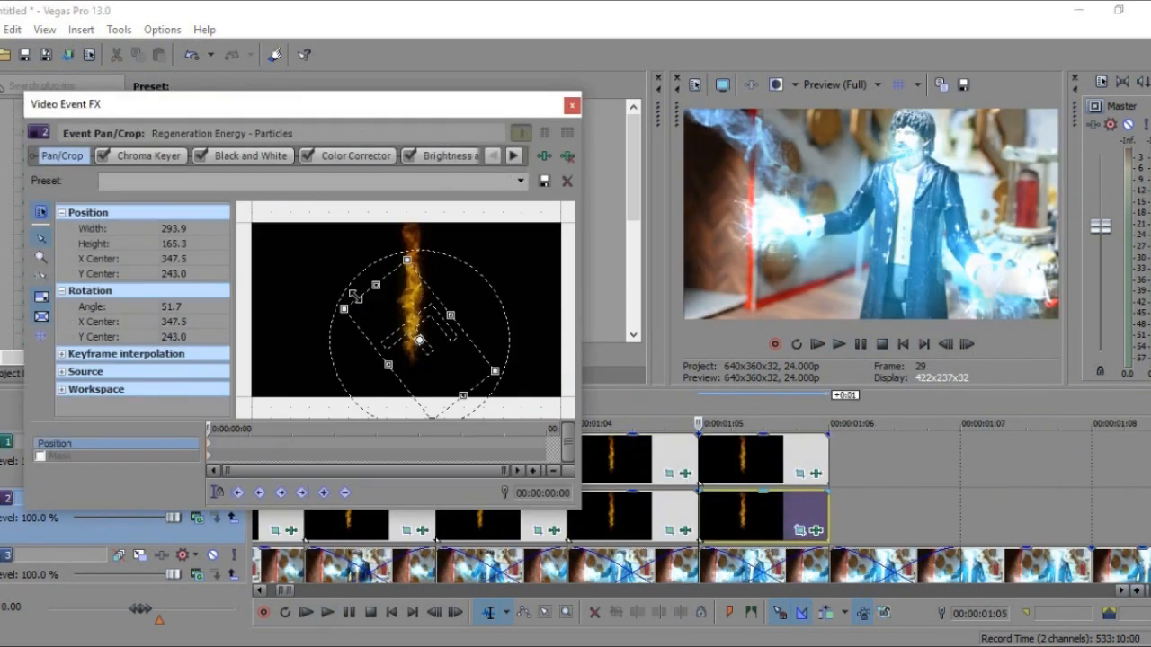
left_click_drag(432, 353, 437, 353)
left_click_drag(424, 309, 425, 310)
left_click(572, 107)
Step: Reposition the flame of the upper-track particles piece at 00:00:01:05 to meet the lower hand and enable its Cookie Cutter
left_click(809, 446)
left_click(803, 476)
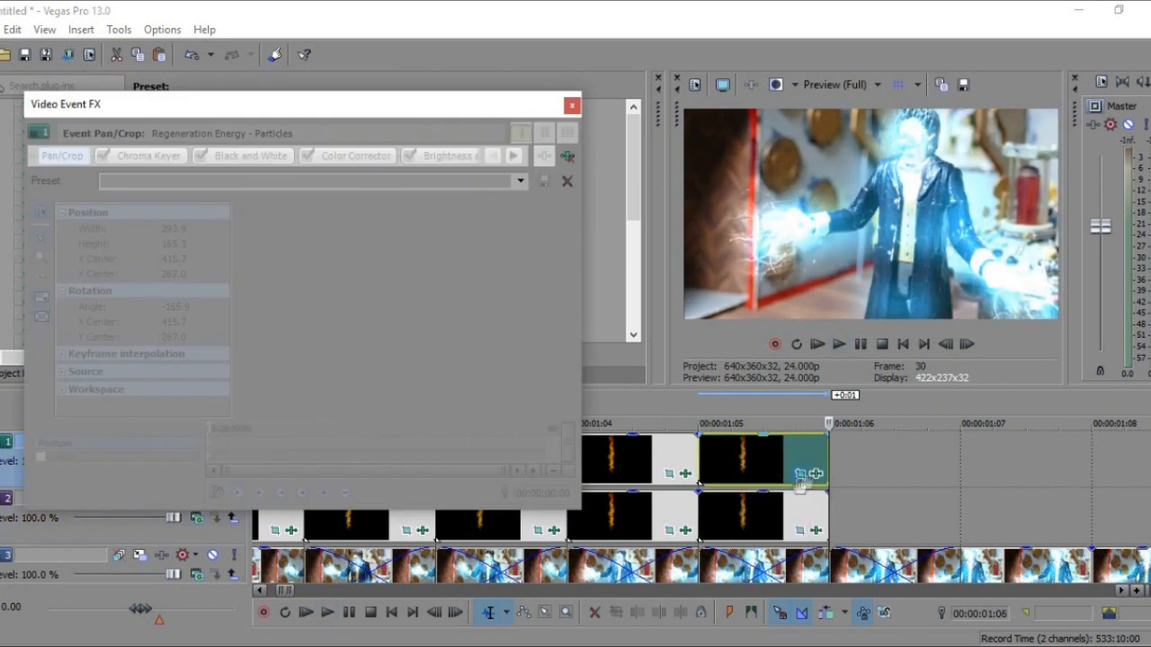
left_click(514, 157)
left_click_drag(499, 303, 426, 382)
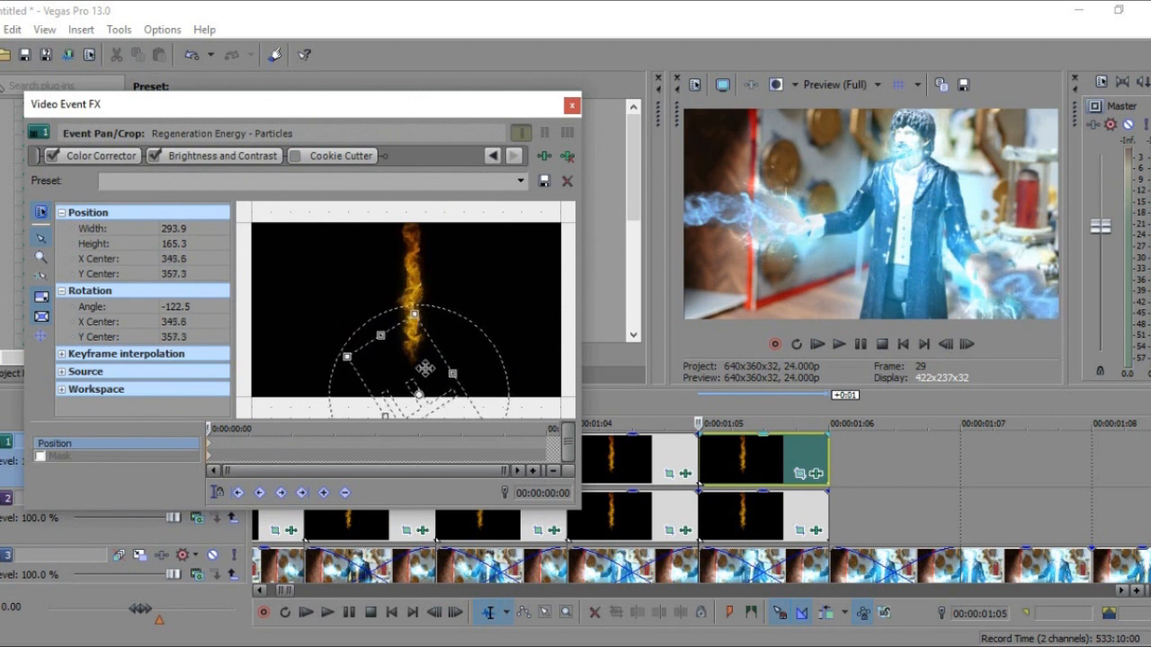
left_click(293, 156)
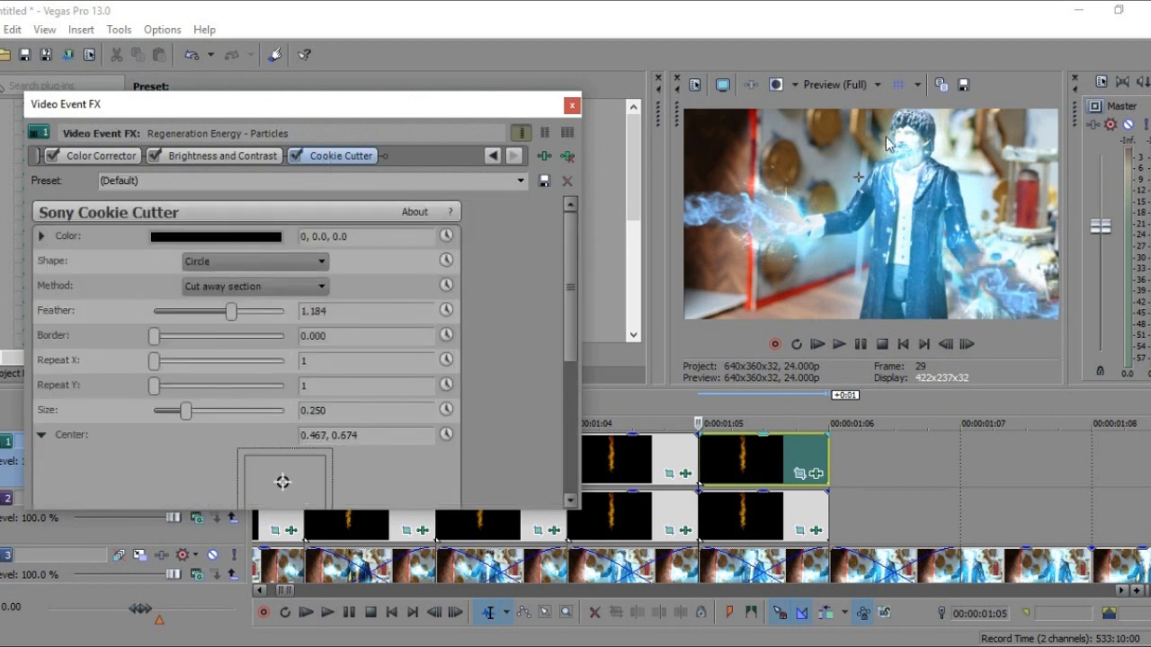
Step: Insert a new video track at the top and paste a copy of the particles piece onto it at 00:00:01:05
left_click(81, 31)
left_click(108, 115)
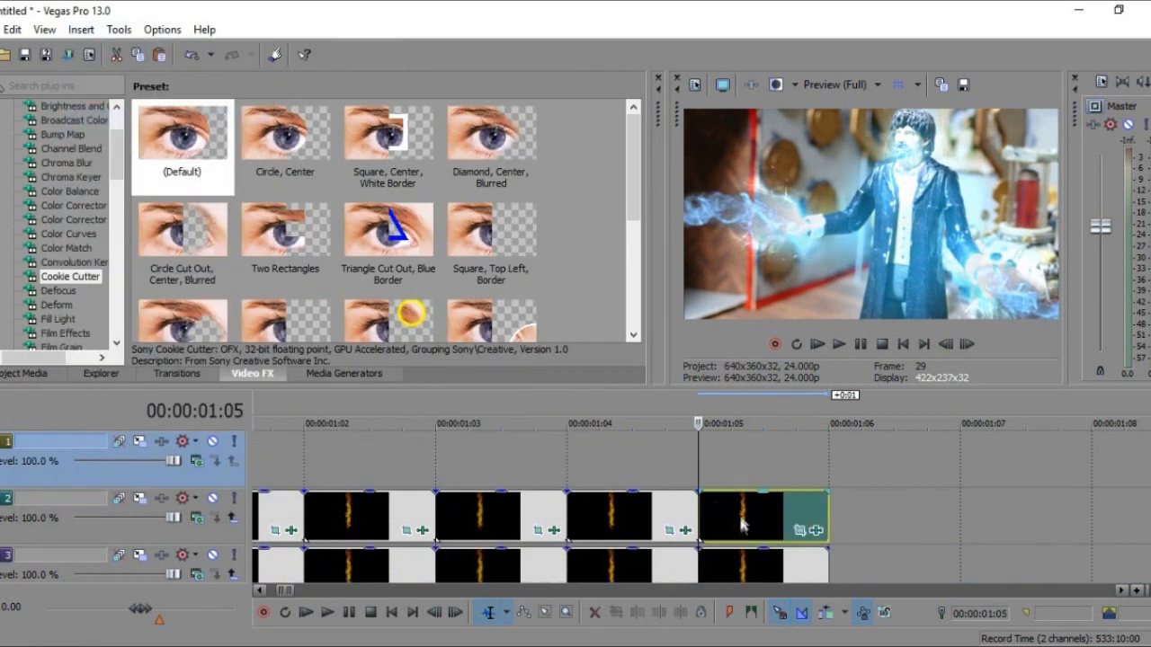
left_click(728, 503)
left_click(793, 567)
left_click(714, 475)
key("ctrl+v")
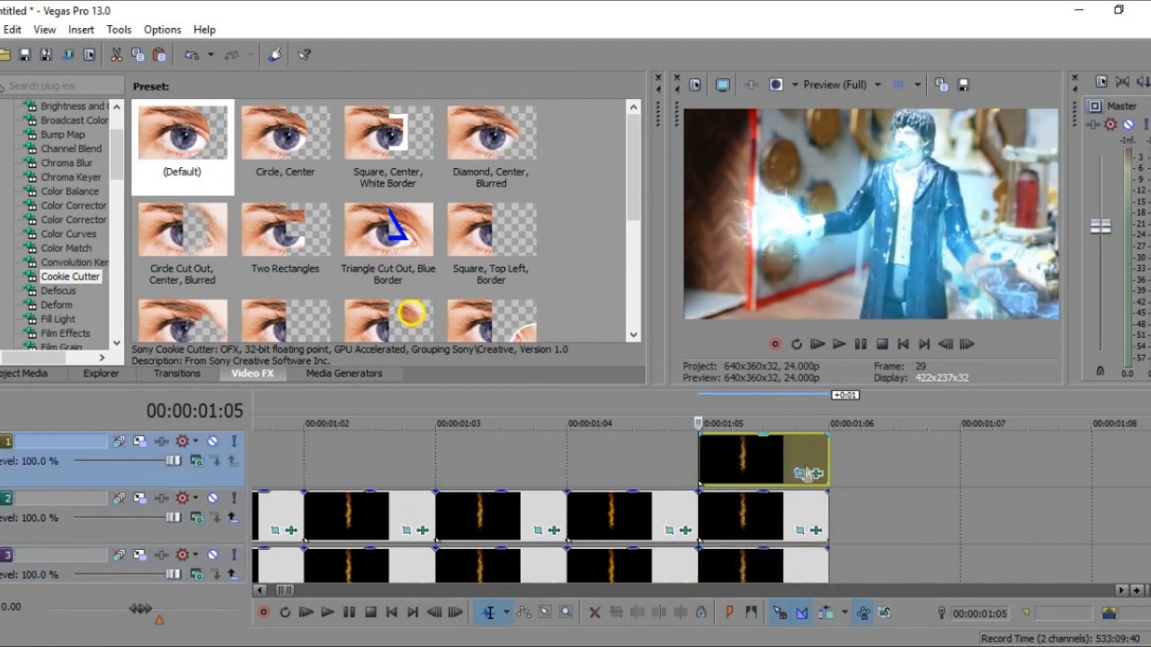
Step: Review the flame placement of the pasted particles piece in its Event Pan/Crop settings
left_click(799, 473)
left_click(945, 346)
left_click(967, 345)
left_click(799, 476)
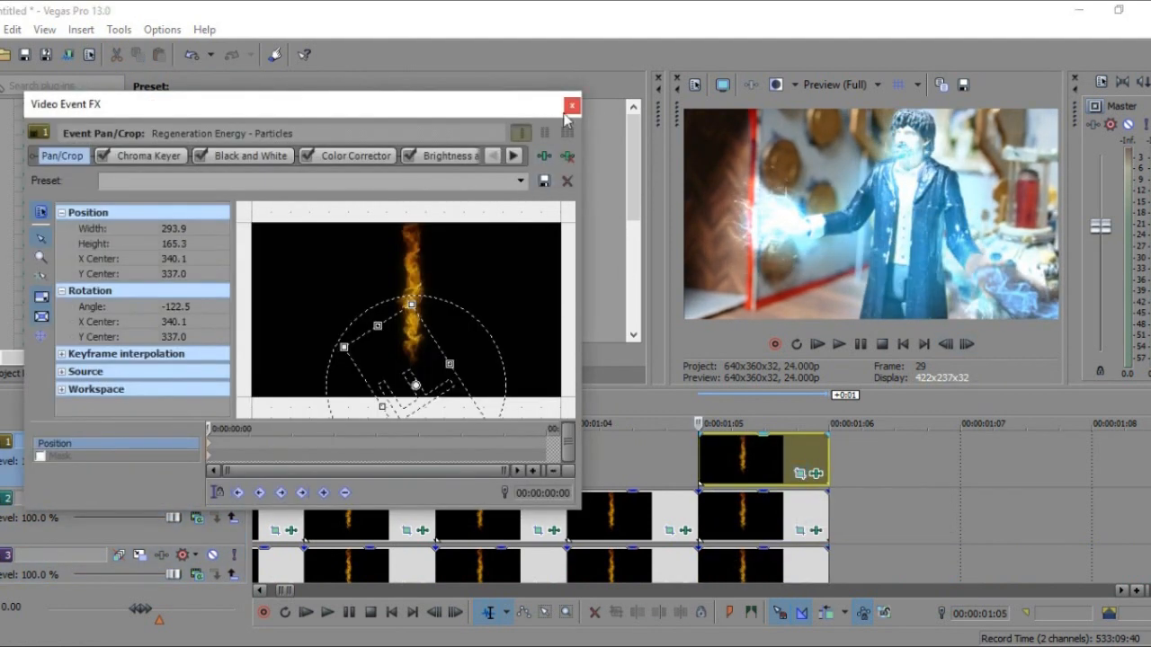
left_click(572, 106)
Step: Step through and play the frames around 00:00:01:05 to check how the flames follow the hands
left_click(670, 461)
left_click(945, 345)
left_click(944, 345)
left_click(945, 345)
left_click(971, 346)
left_click(970, 346)
left_click(971, 346)
left_click(969, 346)
left_click(945, 345)
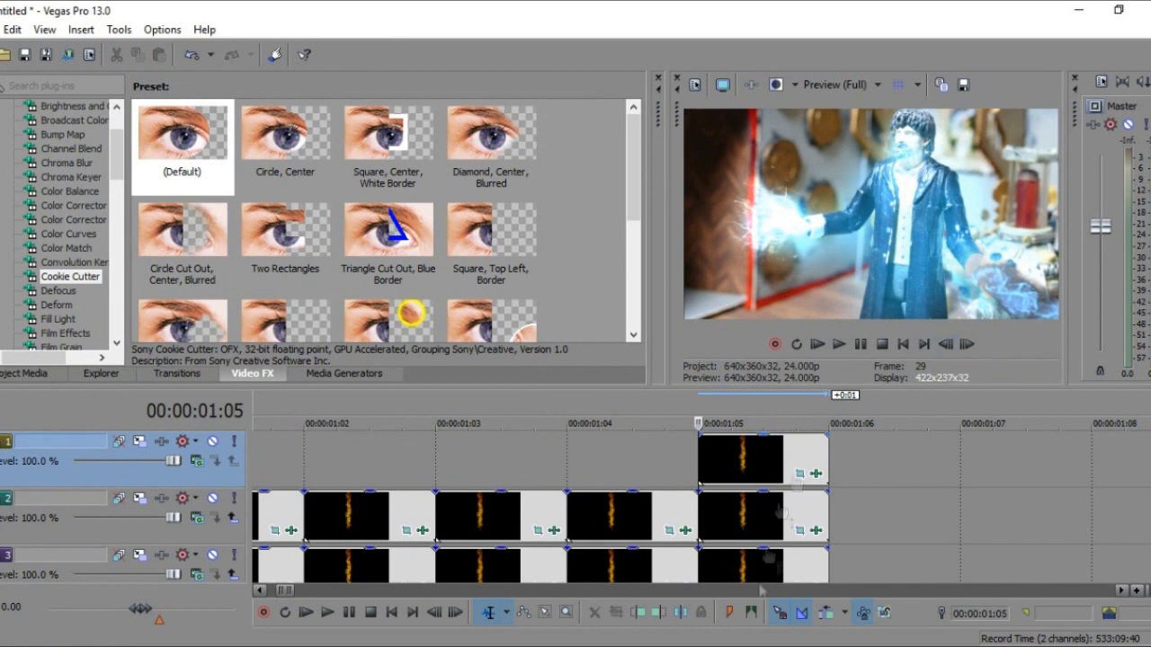
scroll(821, 452, "down", 1)
key("space")
left_click(710, 517)
left_click_drag(708, 422, 688, 422)
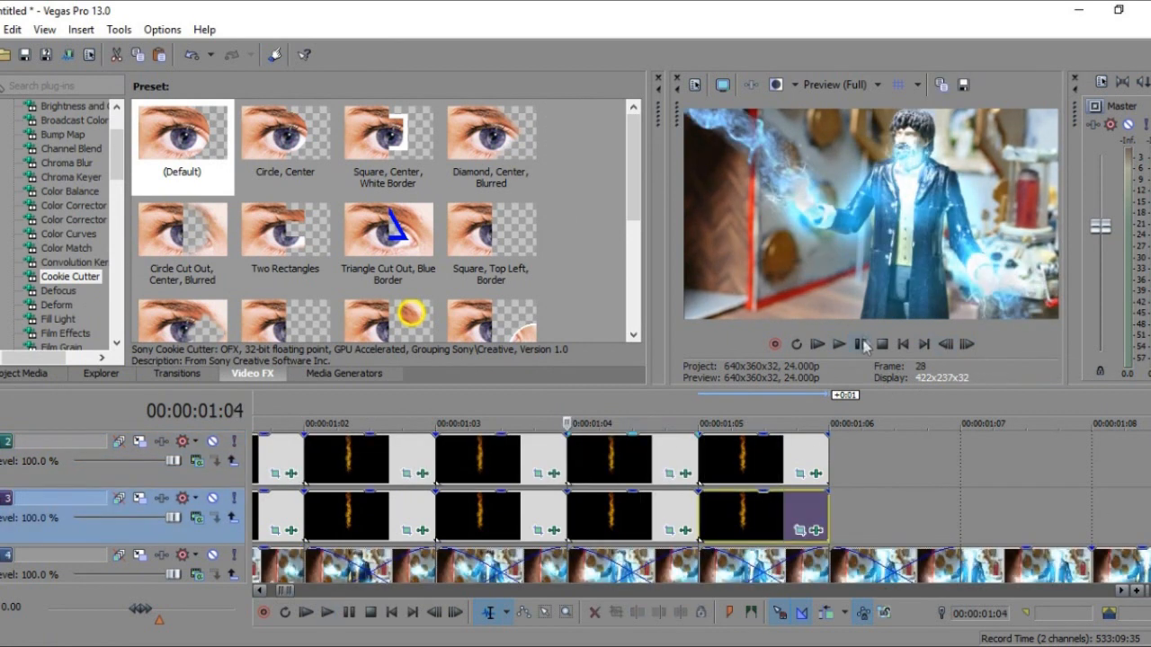
Step: Rotate the lower-track flame at 00:00:01:05 to about 84.4 degrees and move its center to about 345.6, 303.9 using Event Pan/Crop
left_click(754, 477)
left_click(799, 531)
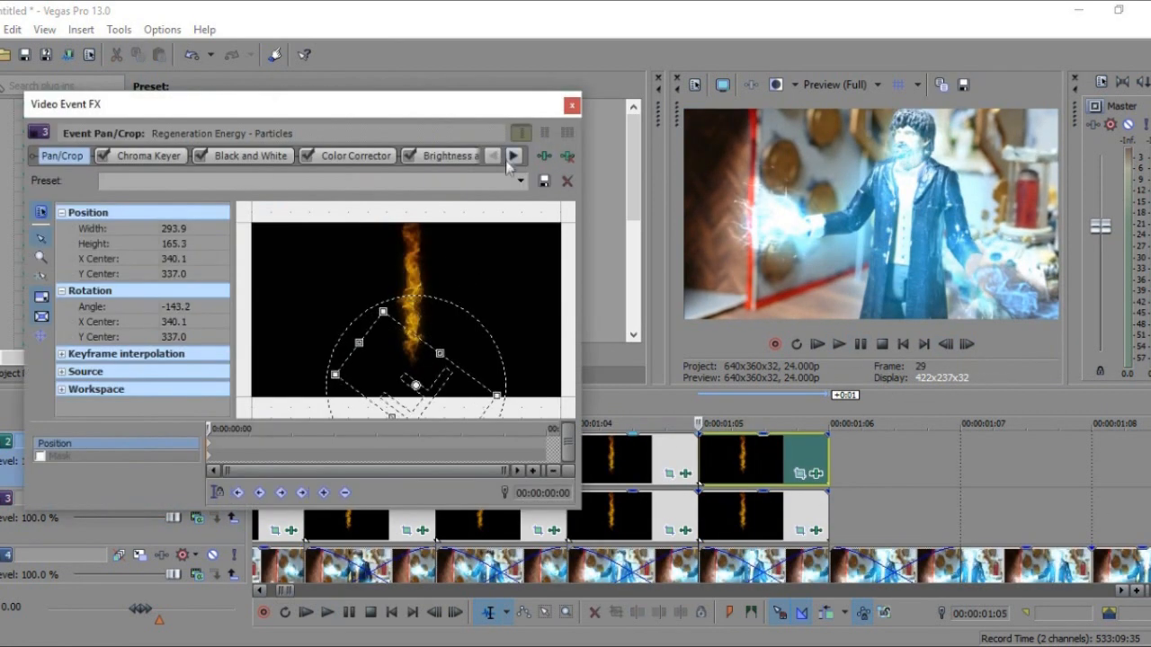
left_click_drag(478, 325, 300, 388)
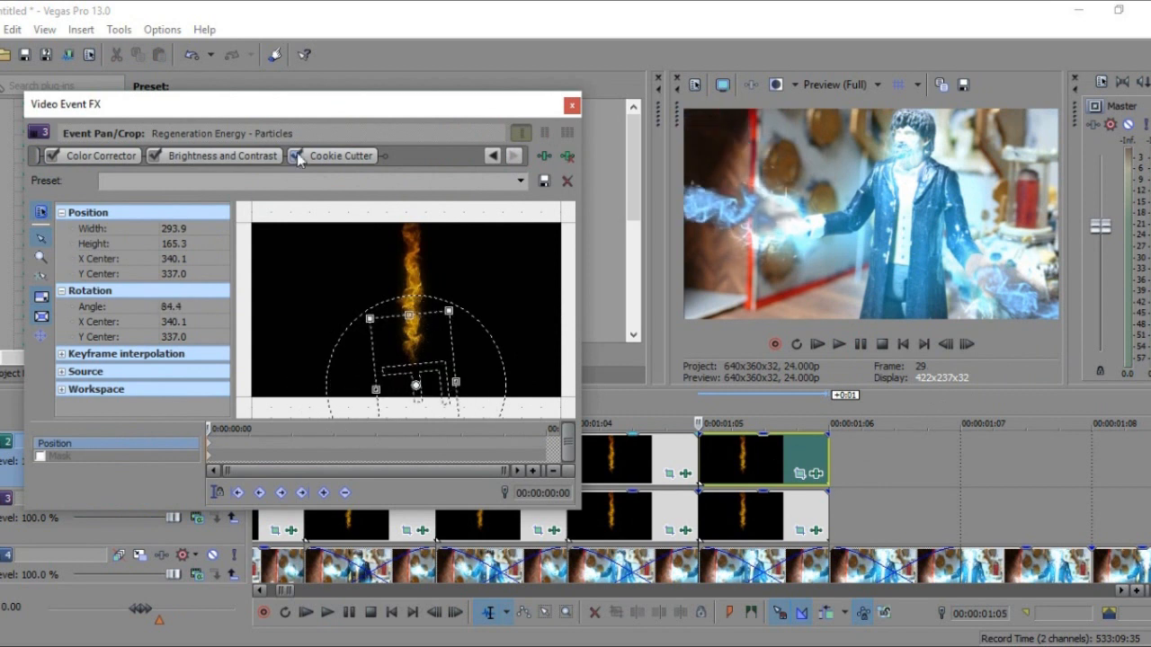
left_click(340, 156)
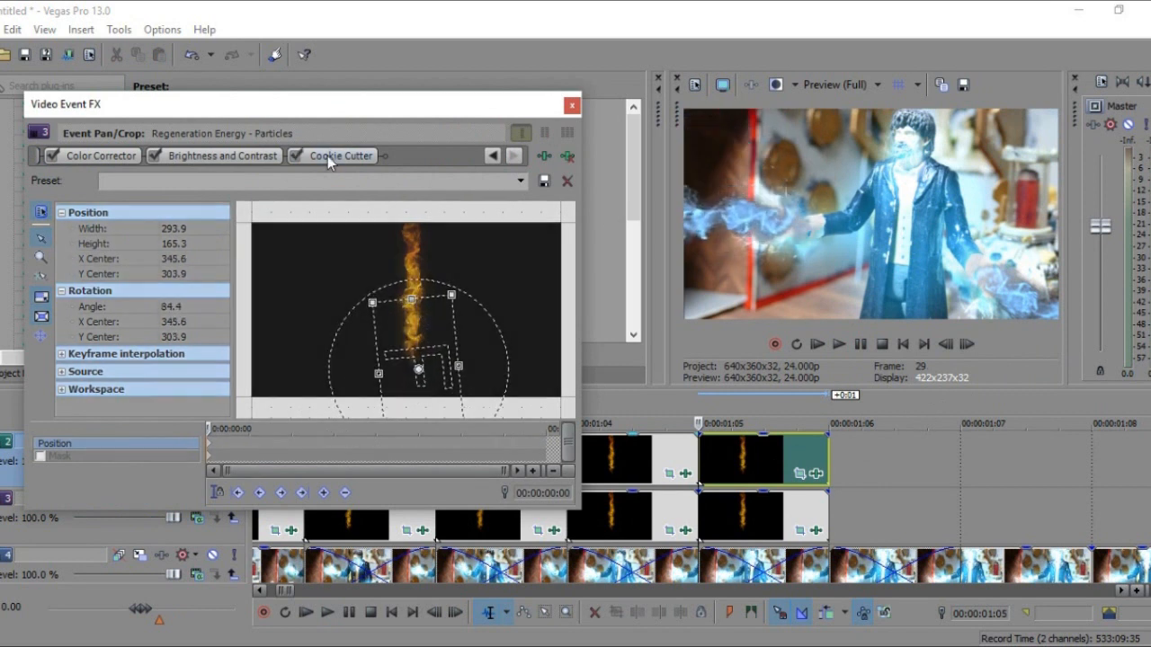
left_click(573, 106)
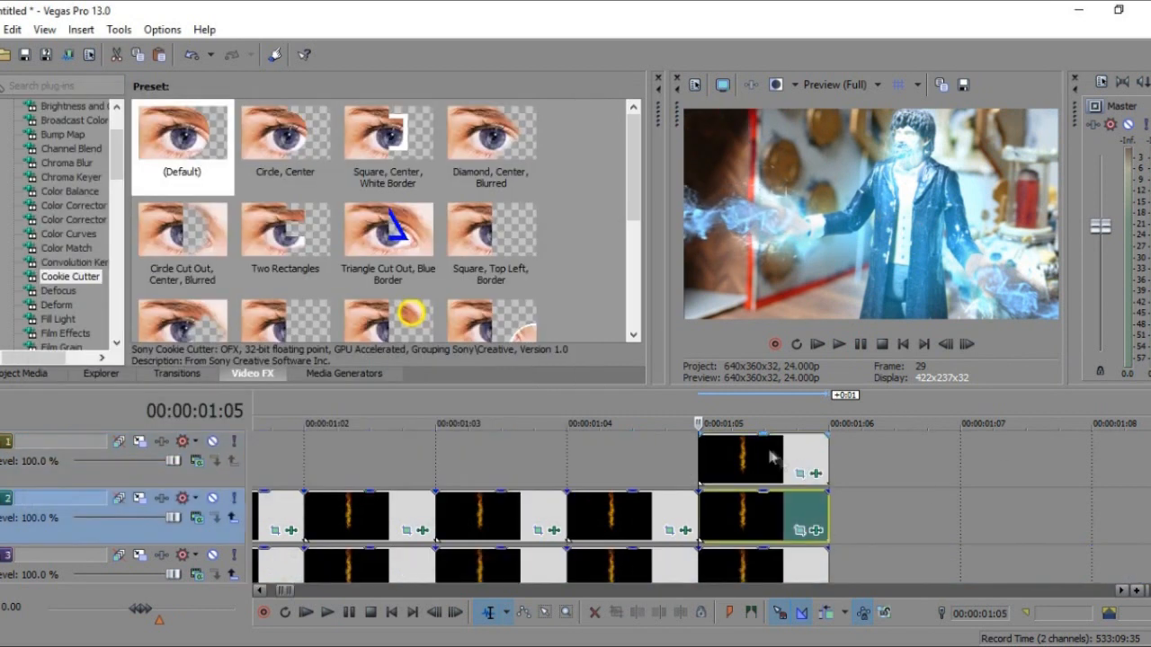
Step: Replace the particles piece on the top track at 00:00:01:05 with a copy of the adjusted lower-track piece
left_click(769, 458)
left_click(701, 458)
key("Delete")
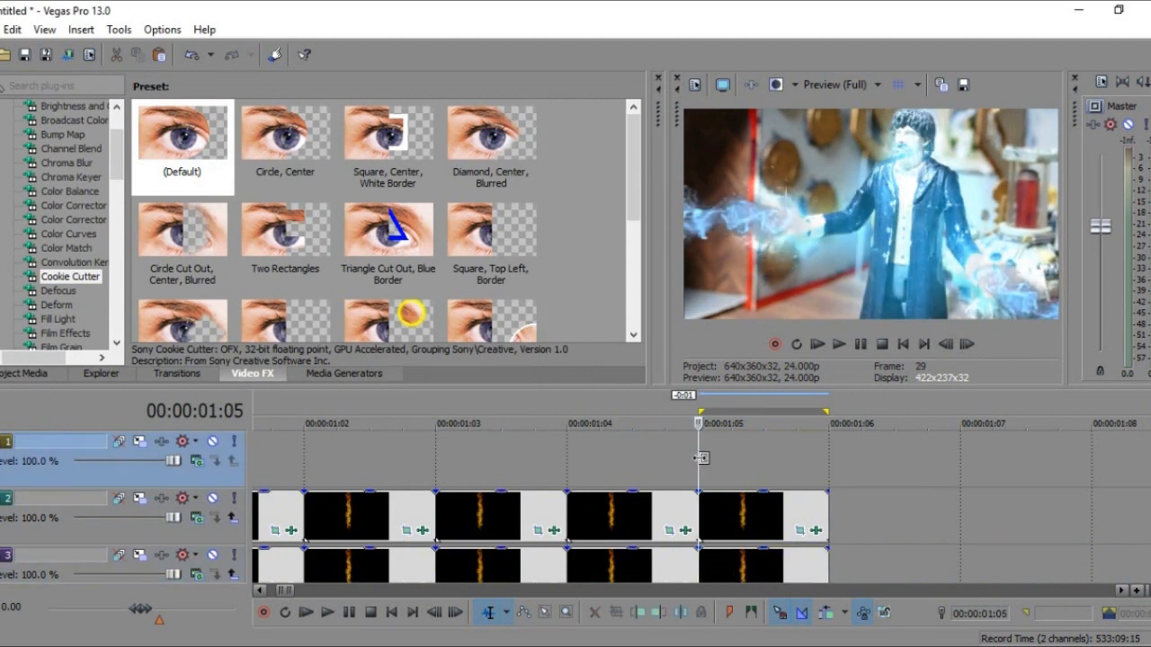
left_click(706, 569)
key("ctrl+c")
left_click(701, 451)
key("ctrl+v")
Step: Place the top-track flame at 00:00:01:05 over the figure's head, with its Cookie Cutter enabled and centered at about 0.565, 0.446
key("Left")
key("Right")
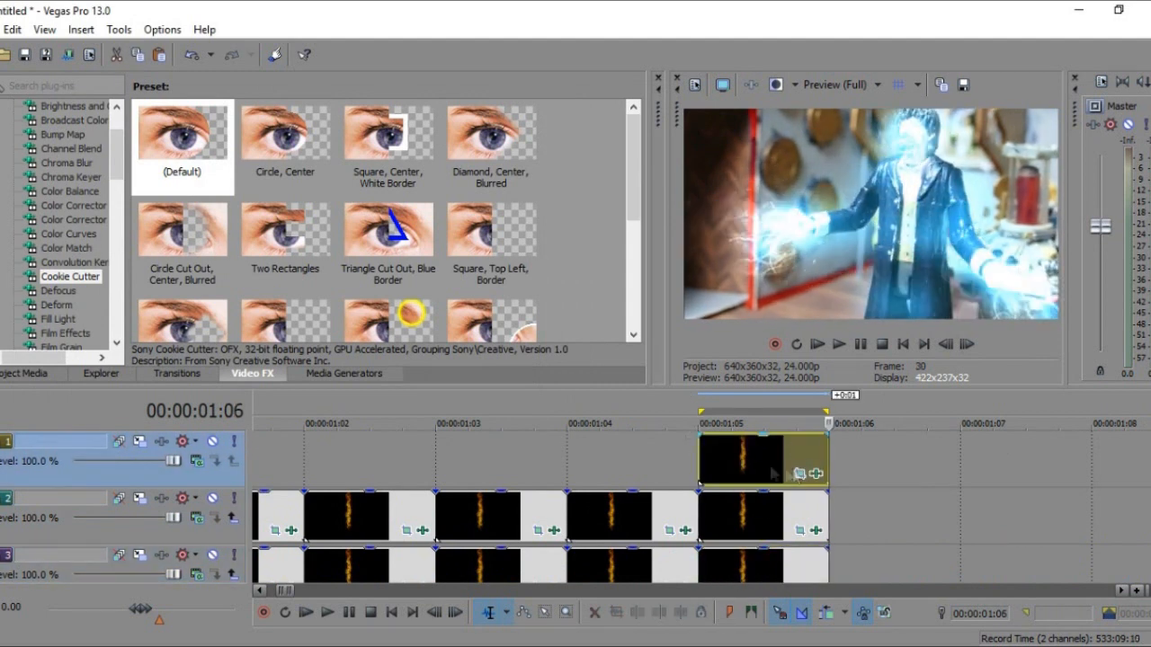
key("Left")
left_click(798, 472)
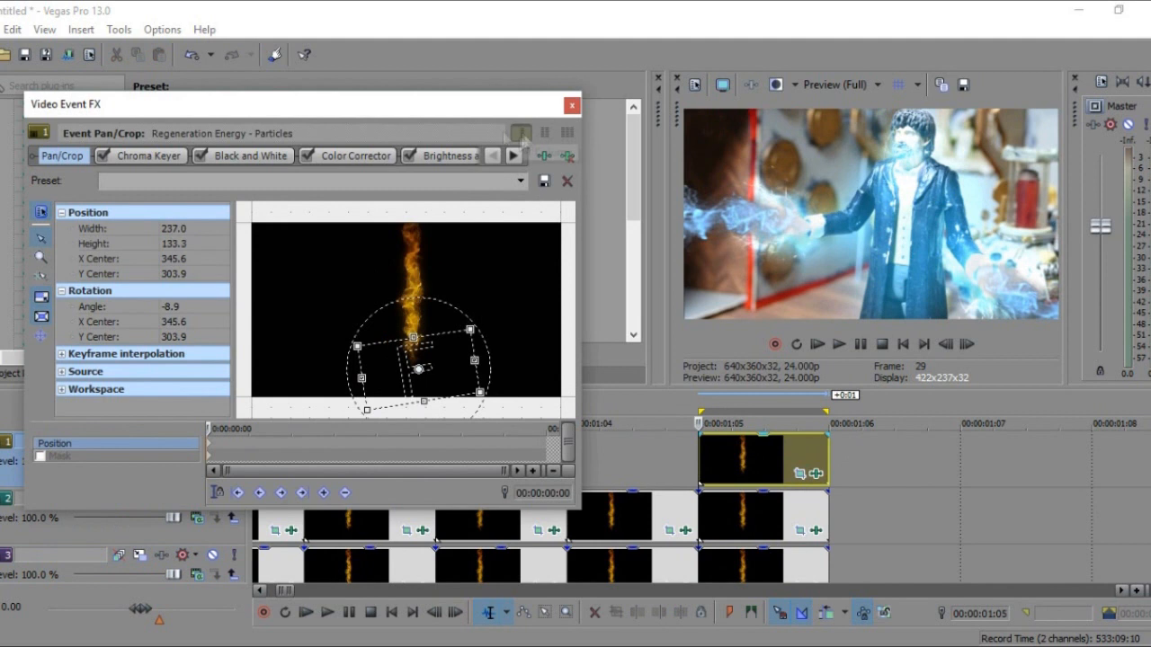
left_click(295, 155)
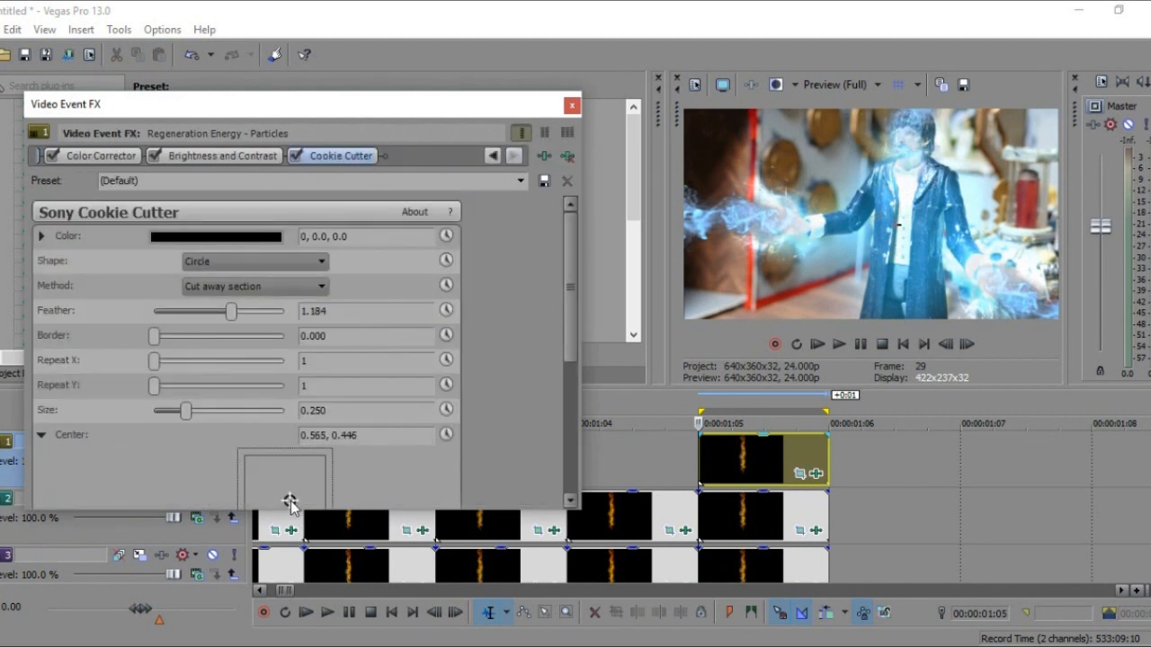
left_click(571, 105)
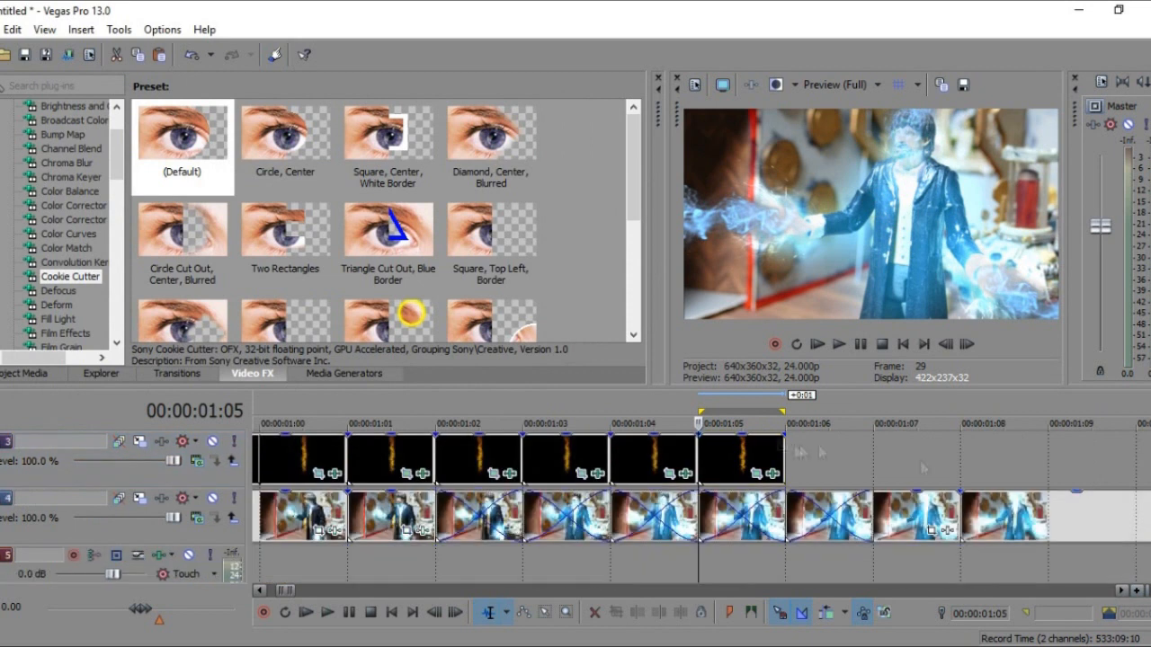
Step: Add particles pieces at 00:00:01:06 and adjust the Event Pan/Crop of the two hand flames to meet both hands
key("ctrl+v")
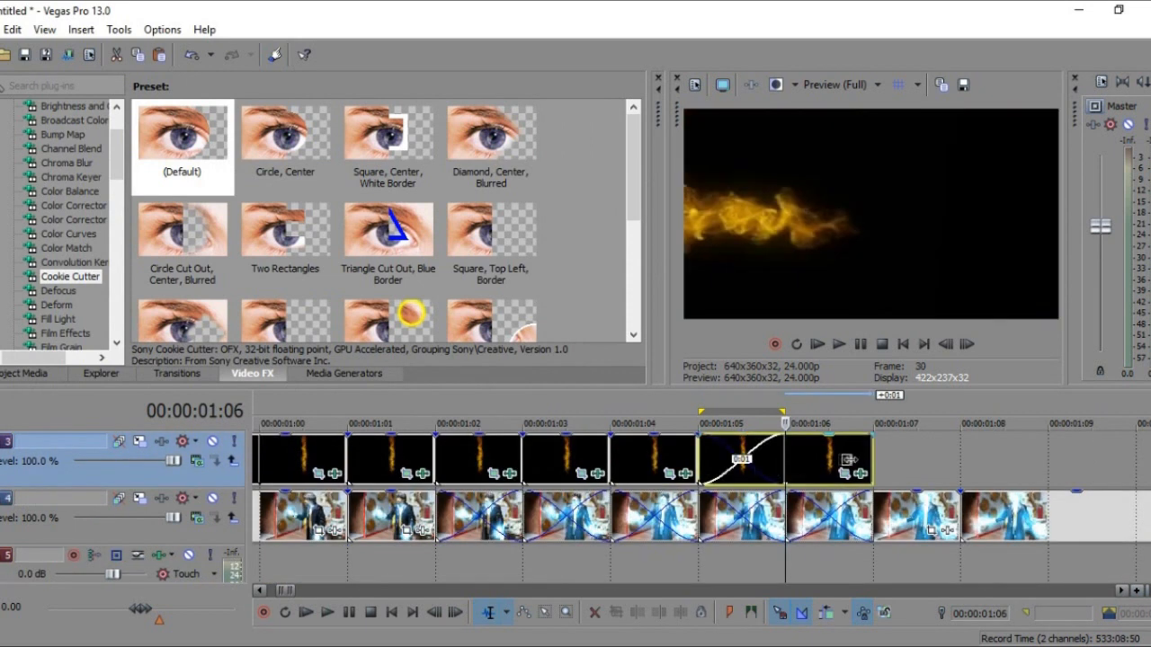
left_click(843, 472)
left_click_drag(423, 387, 449, 324)
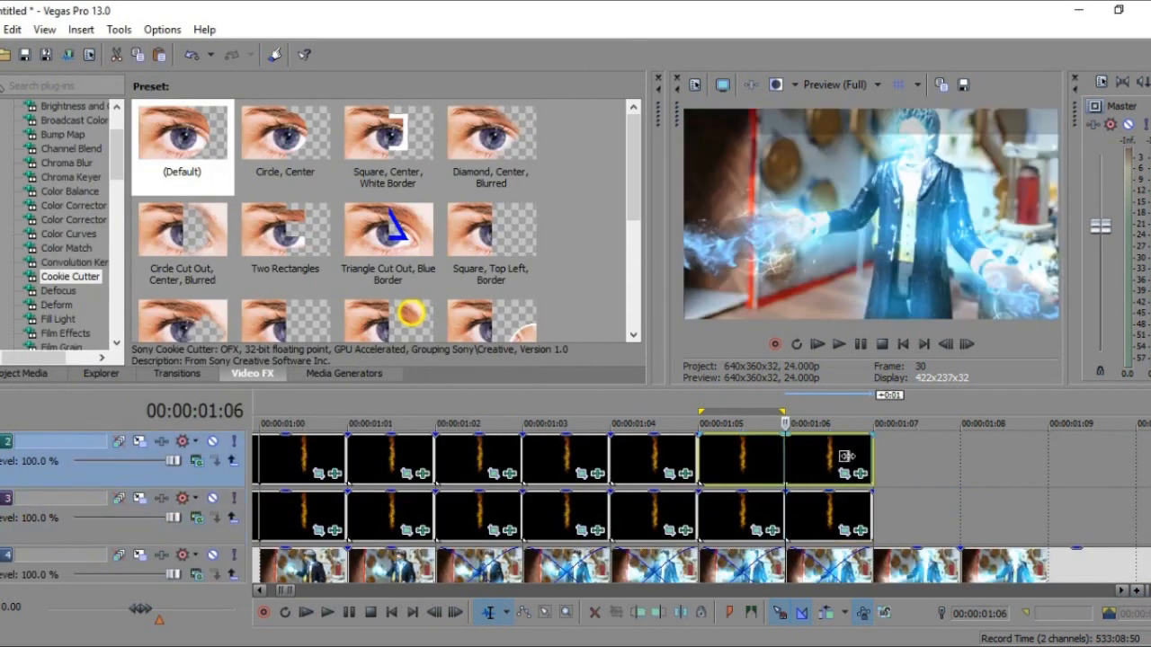
left_click(843, 473)
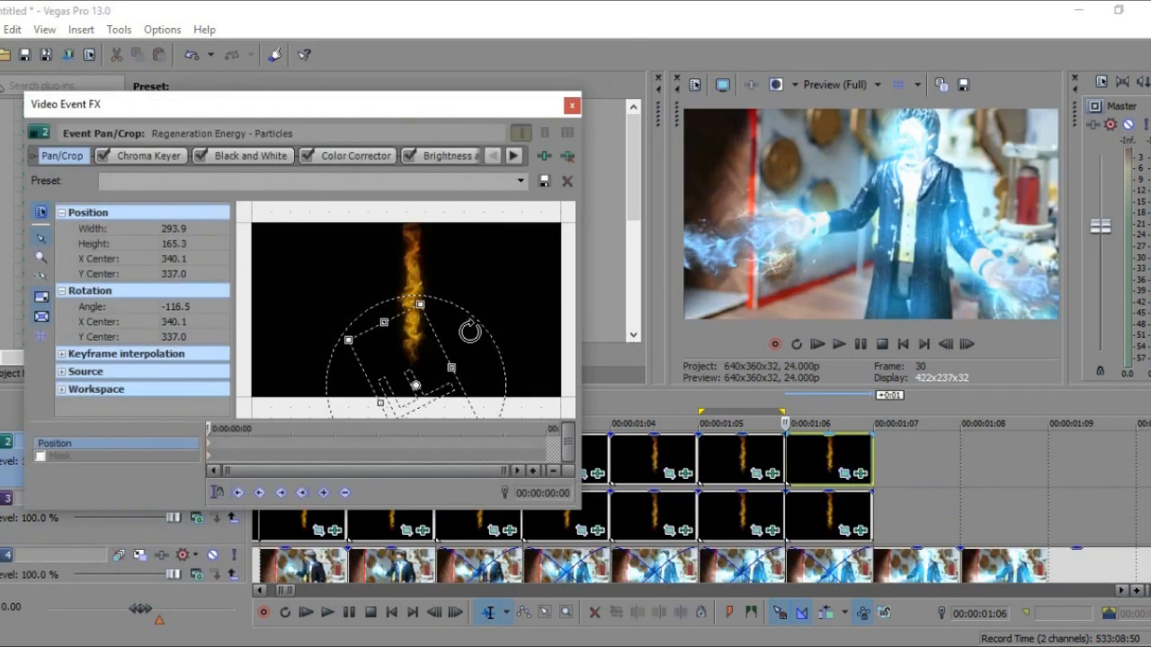
left_click(572, 105)
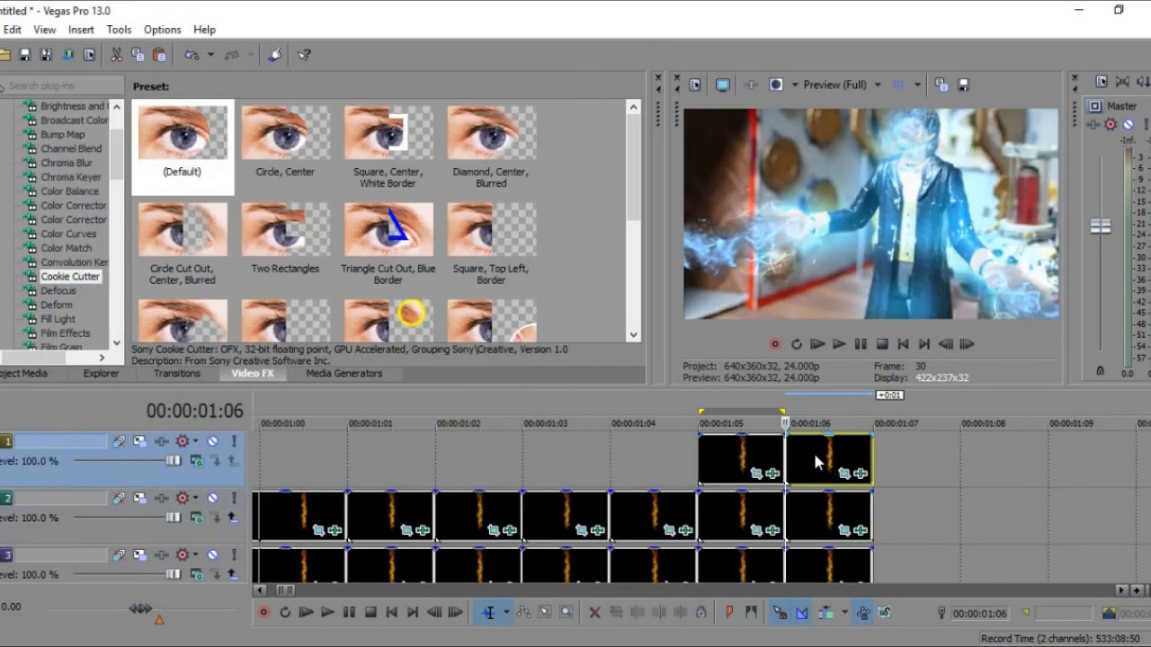
Step: Adjust the top-track piece at 00:00:01:06 over the head, moving its Cookie Cutter center to about 0.578, 0.241
left_click(843, 473)
left_click(329, 158)
left_click(895, 261)
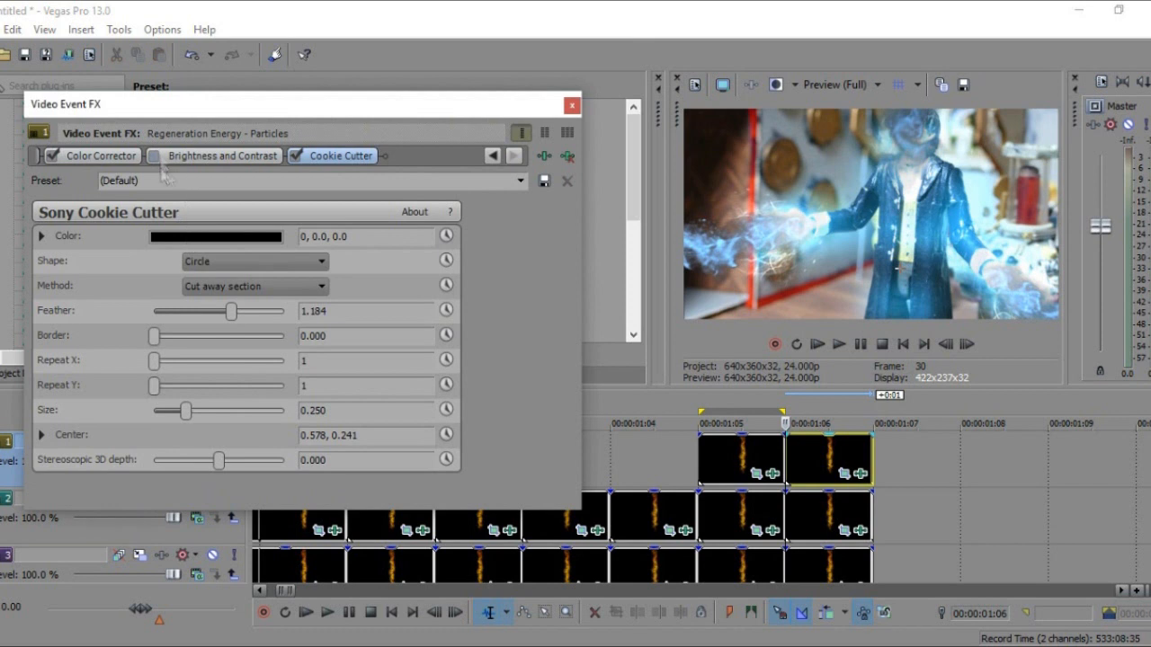
left_click(216, 155)
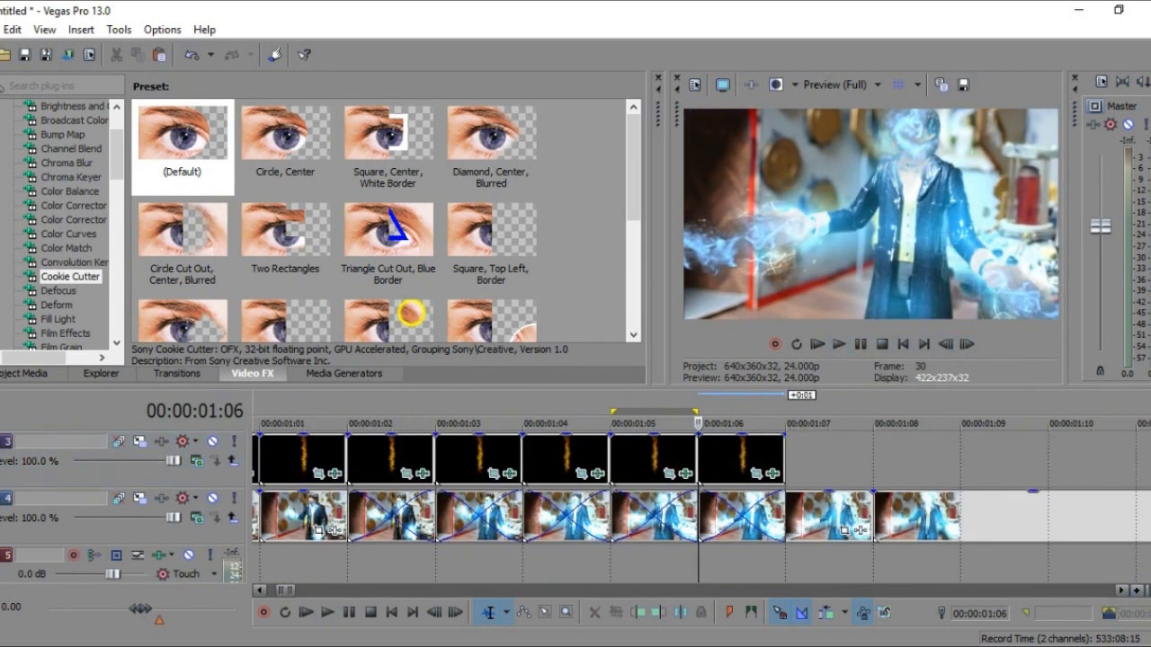
Step: Extend the particles clips by one frame and split them at 00:00:01:07
left_click_drag(784, 457, 843, 457)
left_click(791, 471)
key("s")
scroll(789, 467, "up", 1)
key("s")
Step: Adjust the Event Pan/Crop of the three particles pieces at 00:00:01:07 to align the flames with both hands and the head
left_click(845, 531)
left_click_drag(491, 329, 489, 376)
left_click(571, 105)
left_click(844, 474)
left_click(572, 105)
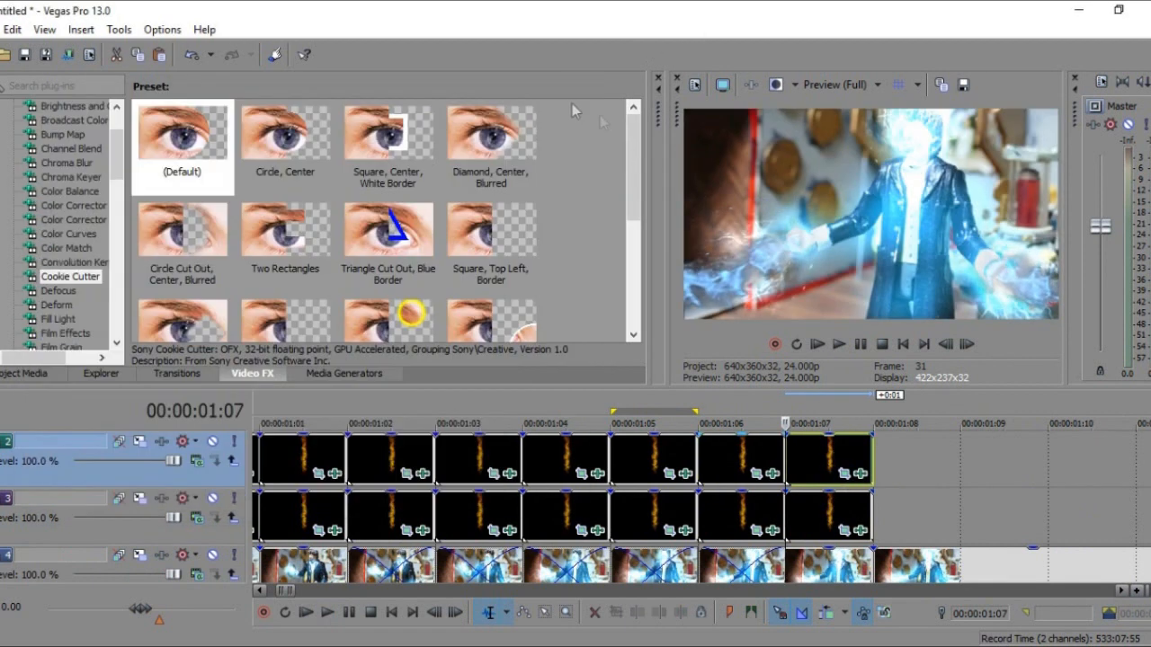
scroll(809, 504, "up", 1)
left_click(845, 481)
left_click(570, 107)
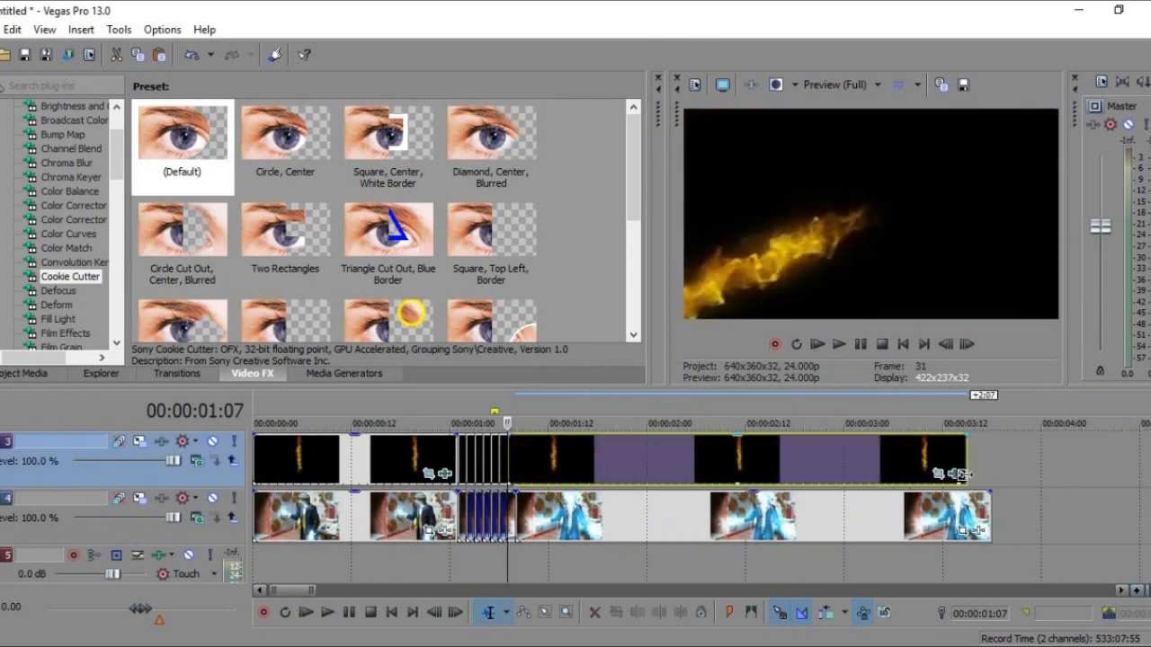
Step: Extend the last particles pieces on all three tracks to the end of the photo clip and play back the result
left_click_drag(965, 475, 990, 476)
left_click(967, 345)
left_click(967, 345)
left_click(963, 474)
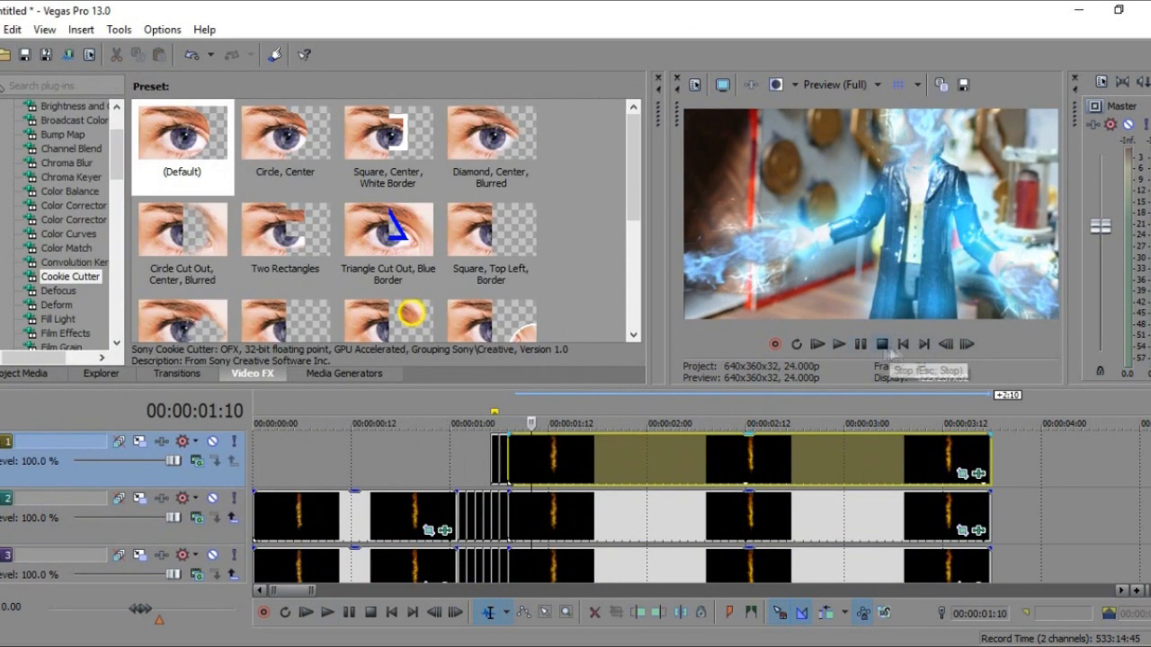
left_click(903, 345)
left_click(860, 344)
left_click(860, 344)
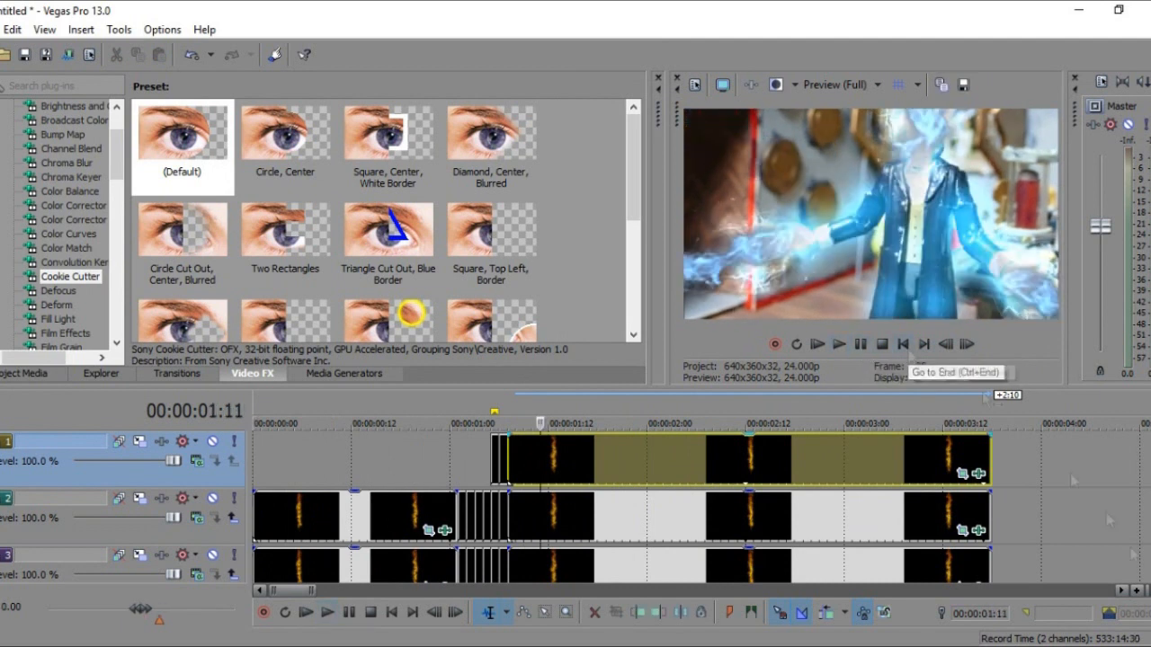
Step: Set Brightness and Contrast on the long top-track particles piece to brightness 0.388 and contrast 0.415, and check the following frames
left_click(962, 474)
left_click(447, 156)
left_click(493, 157)
left_click(153, 157)
left_click_drag(160, 262, 194, 263)
left_click_drag(227, 285, 714, 92)
left_click(447, 156)
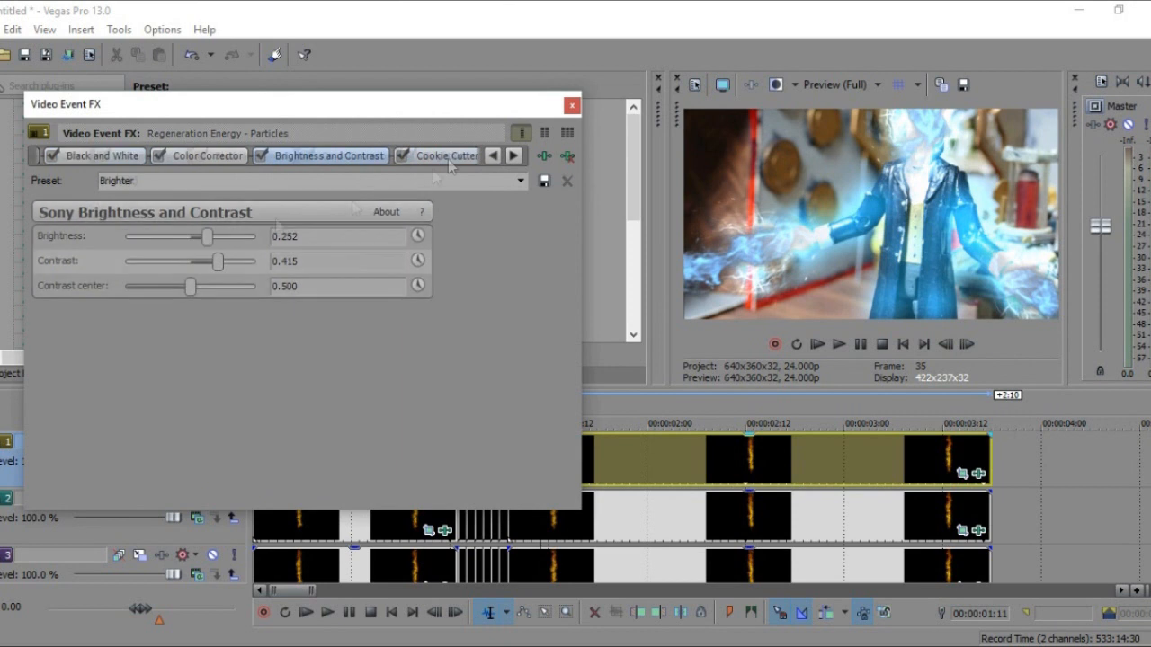
left_click_drag(201, 236, 214, 241)
left_click(967, 346)
left_click(967, 345)
left_click(967, 345)
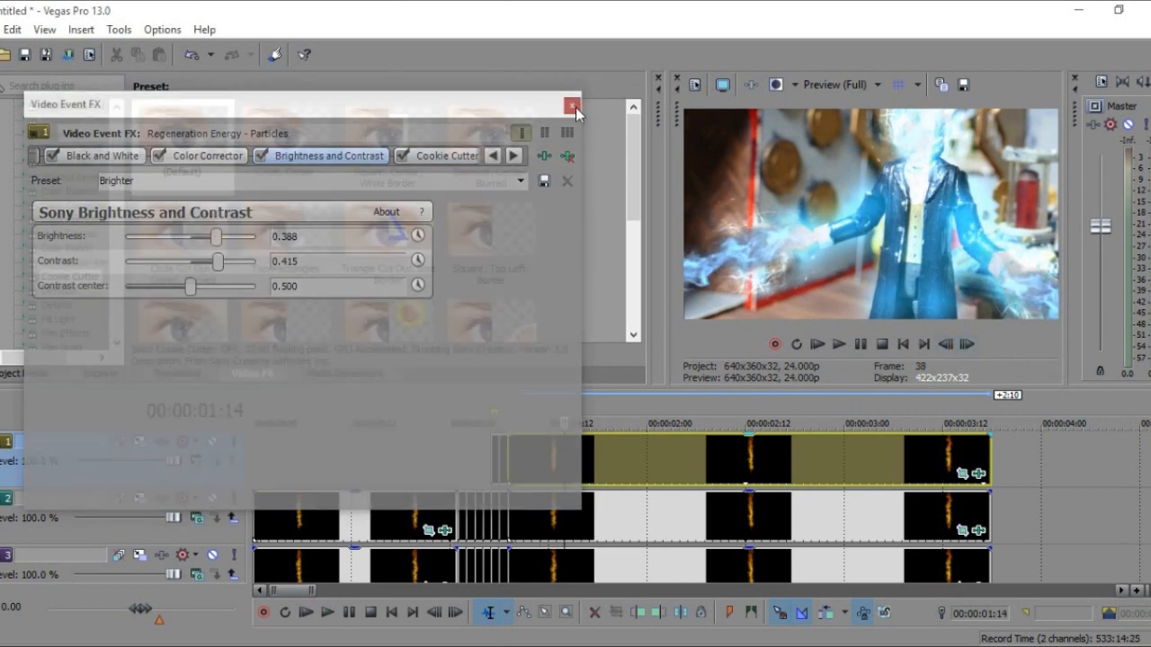
left_click(572, 106)
Step: Apply the Brightness and Contrast preset "Brighter, More Contrast" to the particles tracks
left_click_drag(92, 105, 764, 521)
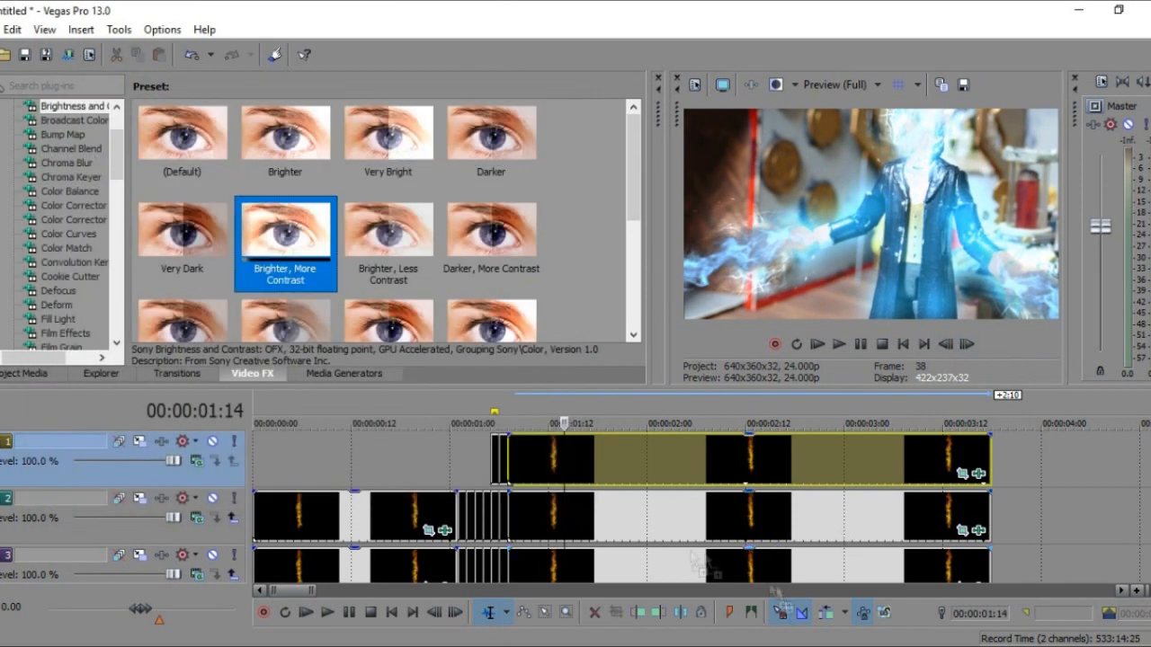
left_click(571, 106)
scroll(324, 243, "up", 3)
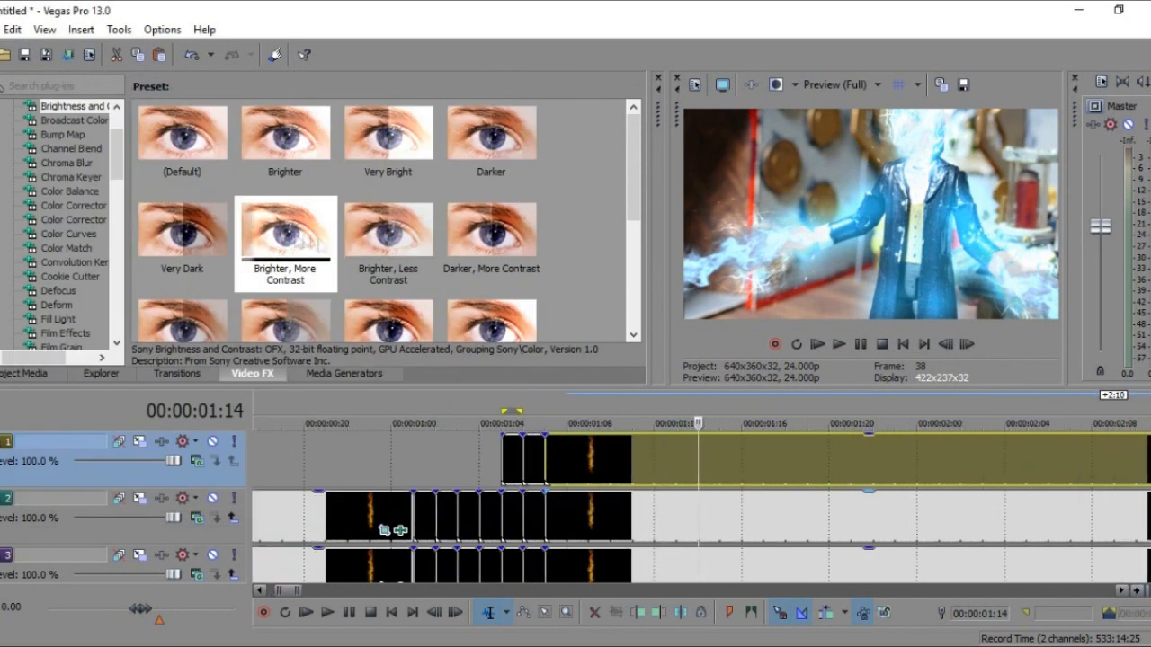
left_click_drag(287, 245, 236, 581)
left_click(572, 106)
left_click(572, 106)
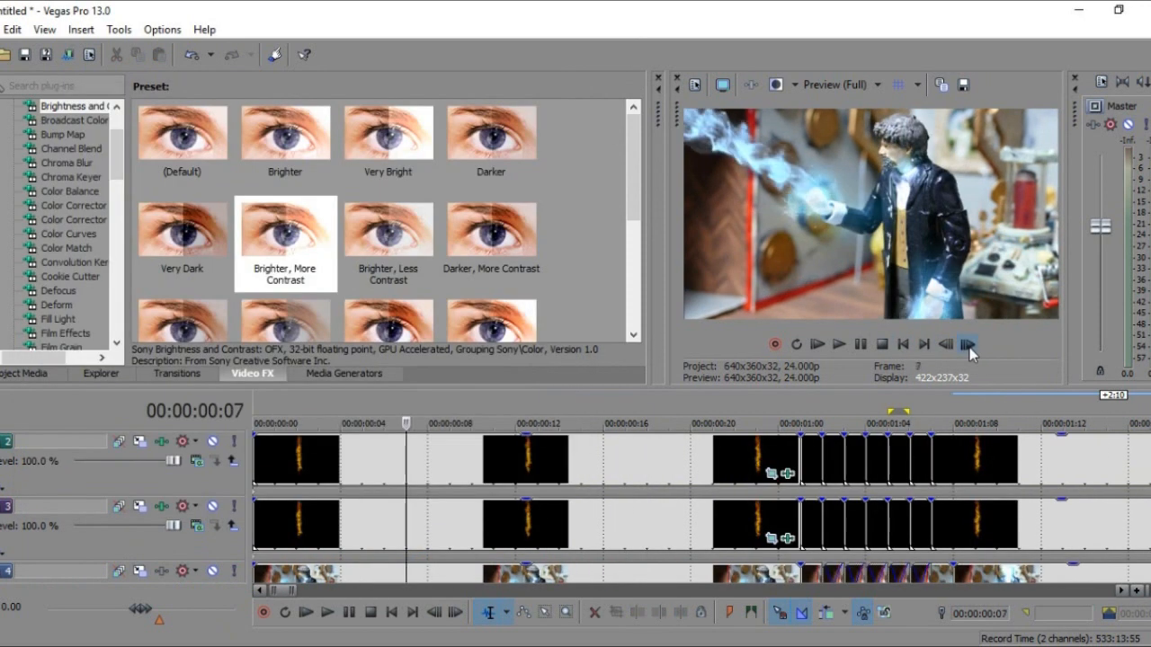
Step: Play back the animation from the start to check the brightened flames over the whole sequence
left_click(904, 349)
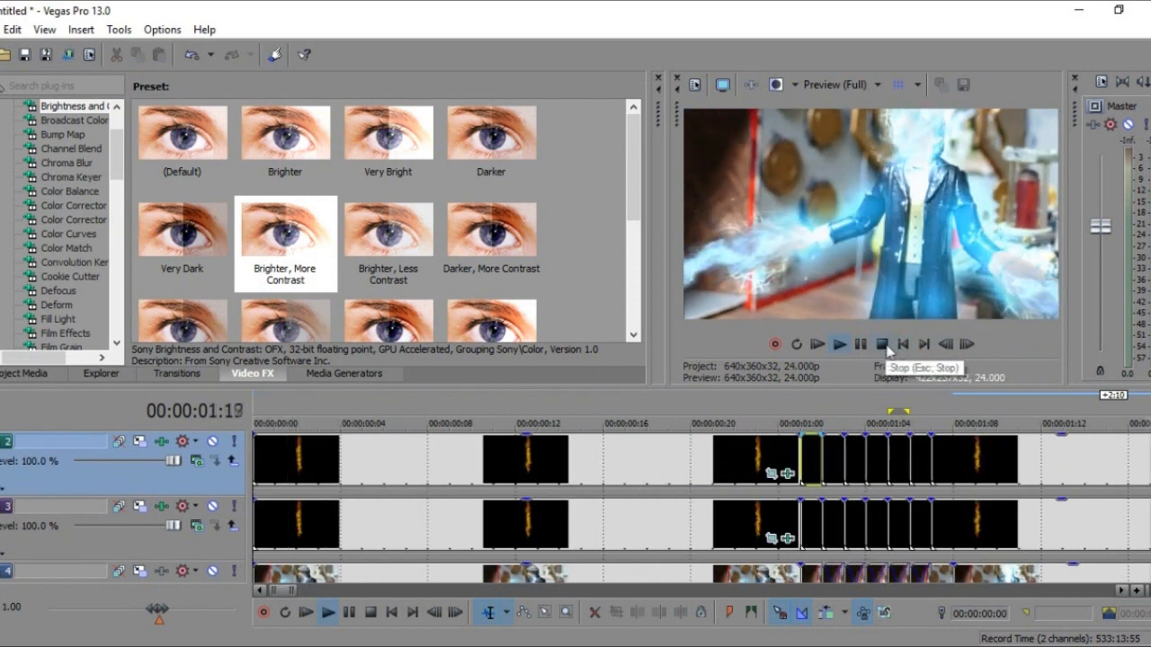
left_click(861, 347)
left_click(944, 347)
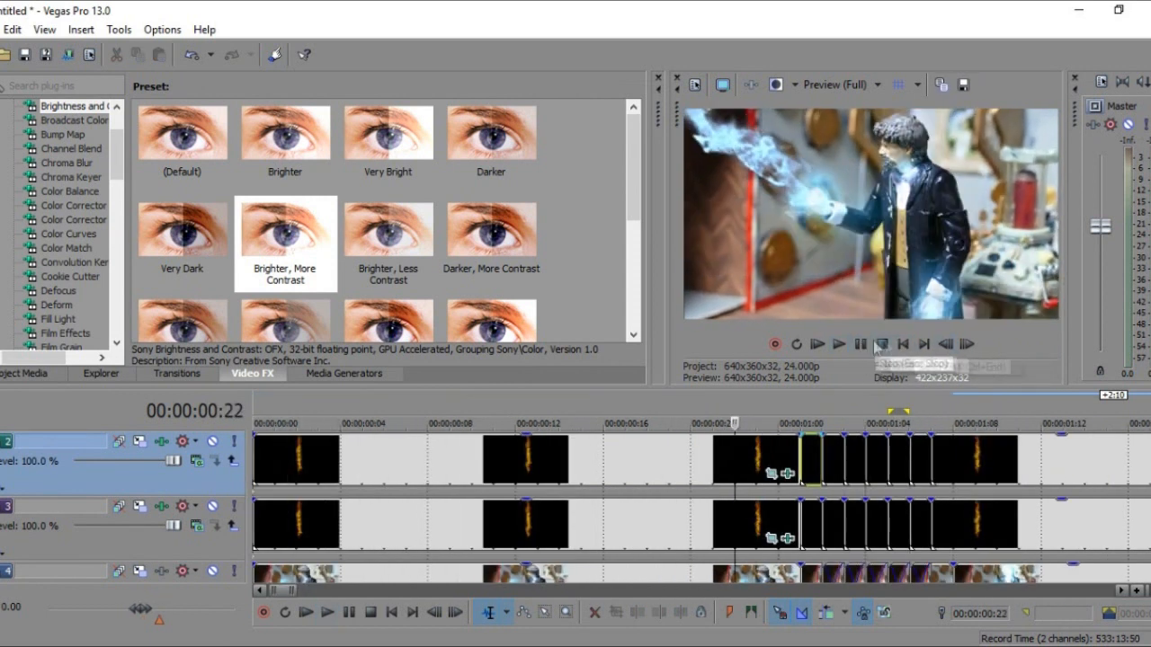
left_click(811, 456)
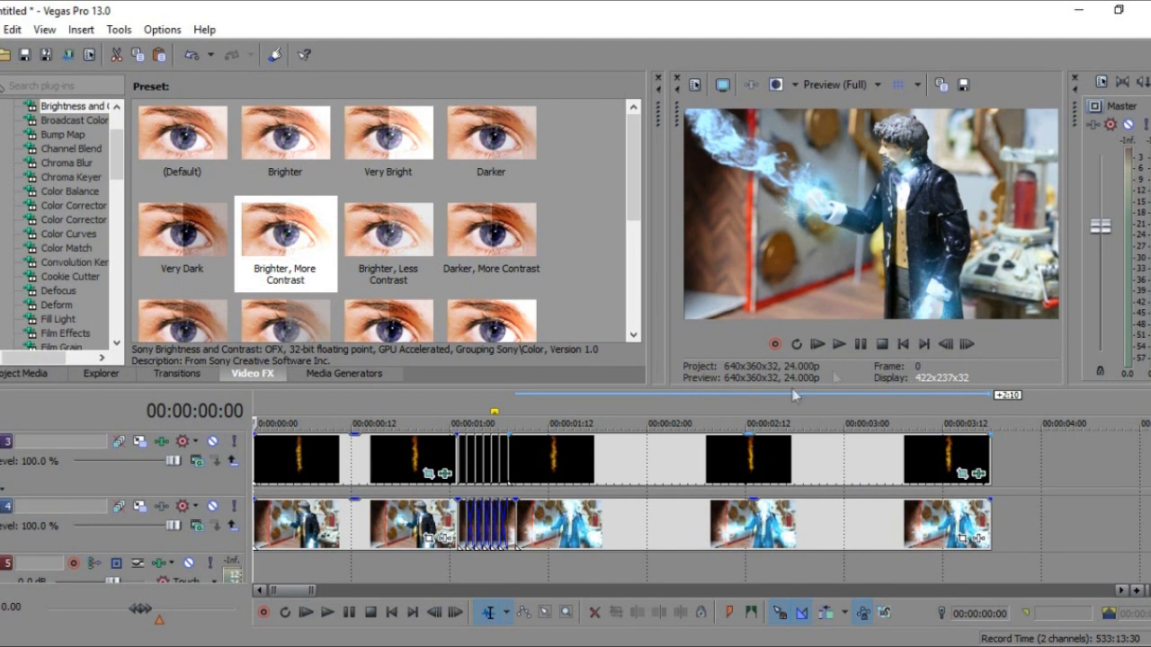
left_click(860, 346)
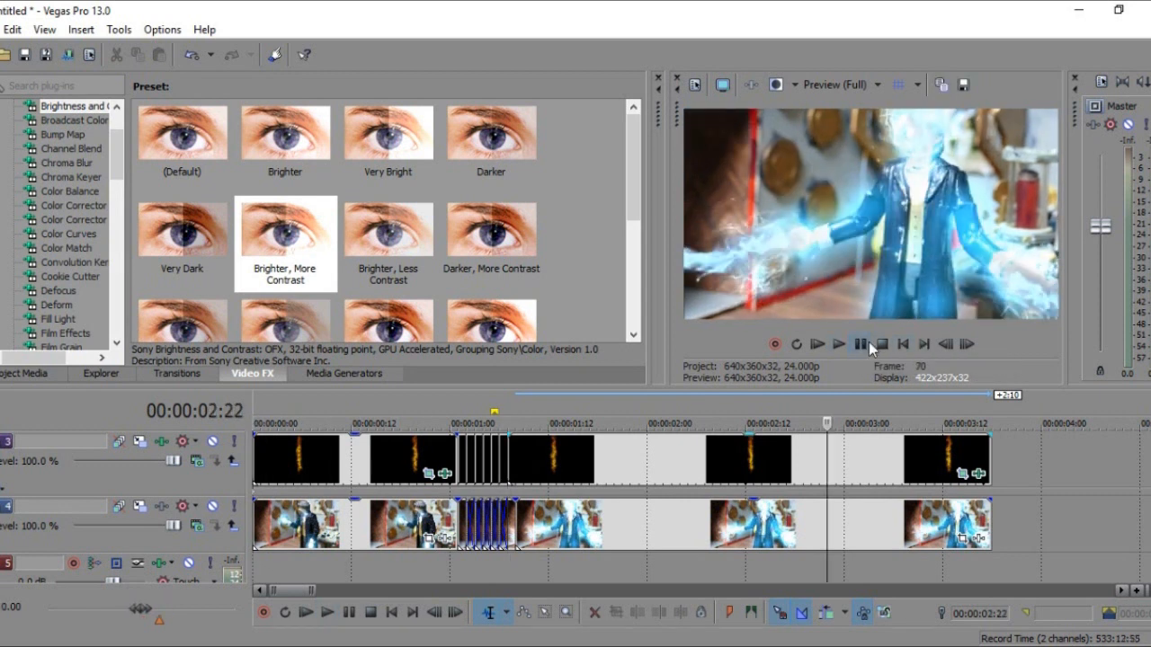